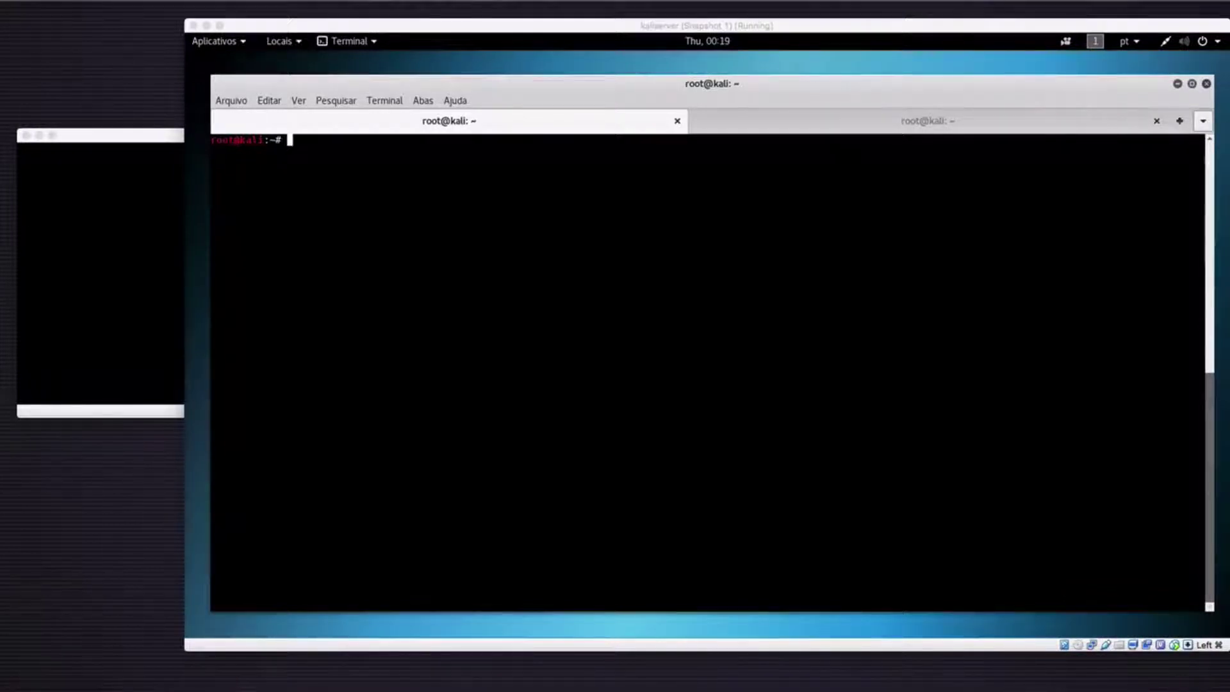
# - Switch from the terminal to the Iceweasel window showing Google results for 'nessus'
pyautogui.click(465, 199)
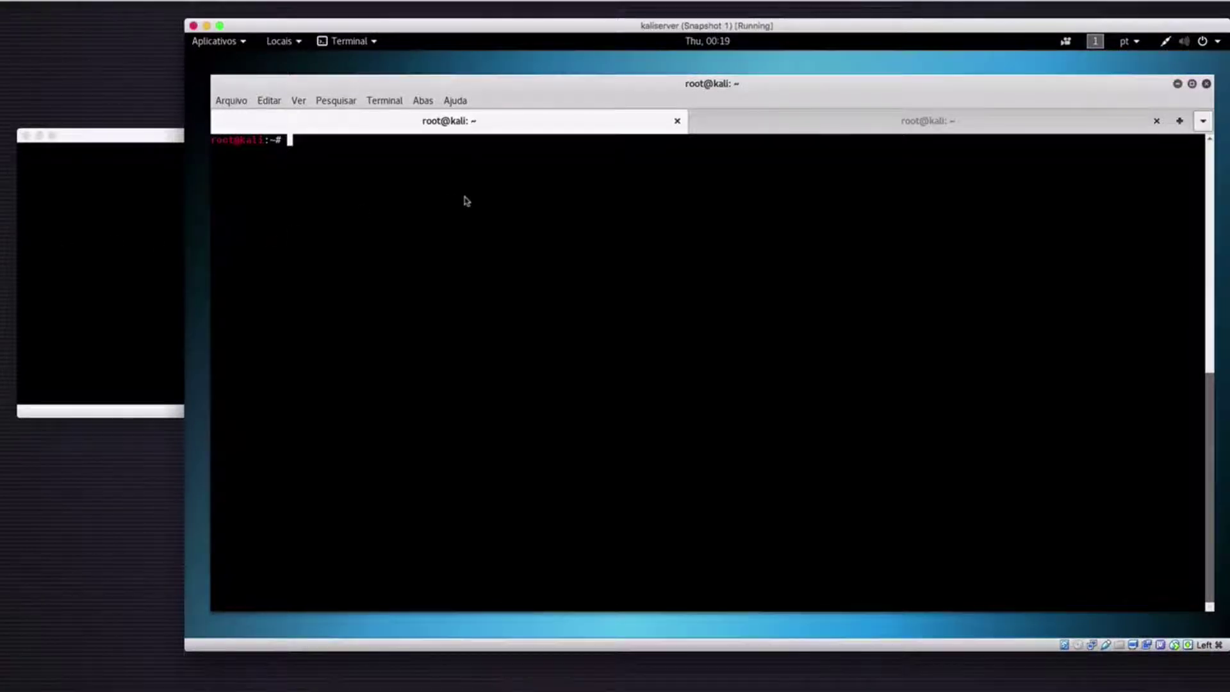
pyautogui.hotkey('alt', 'Tab')
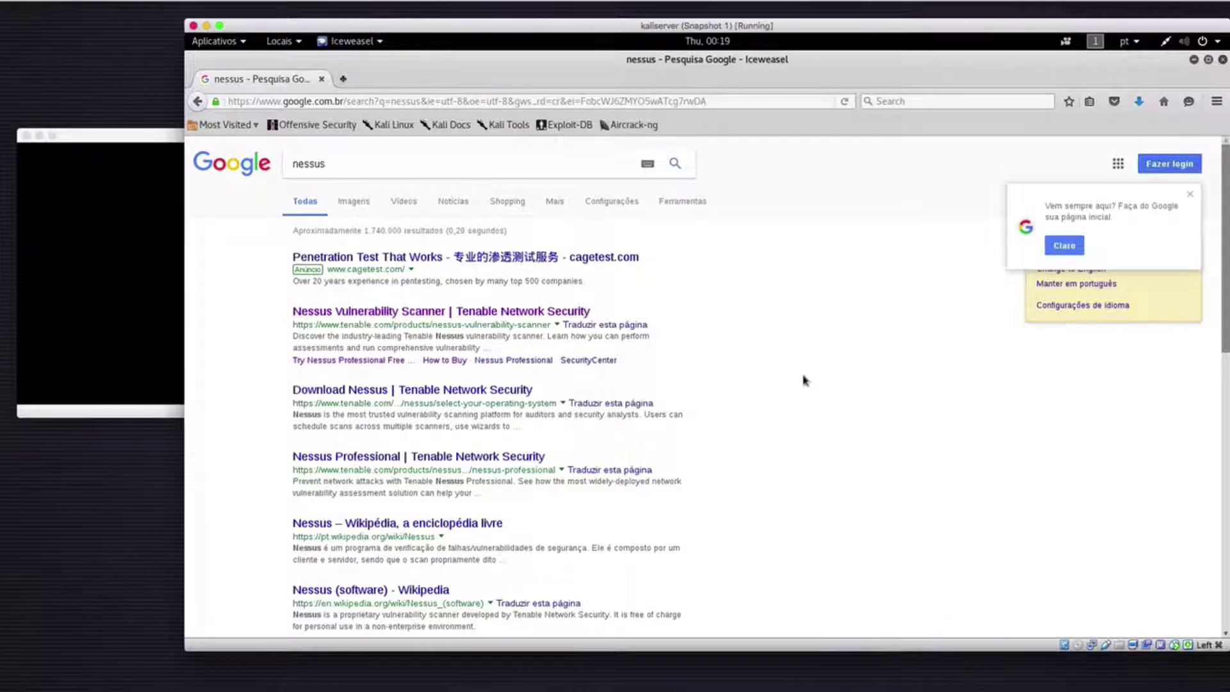
# - Open Tenable's Nessus Vulnerability Scanner result and scroll through the product page
pyautogui.moveTo(783, 23); pyautogui.dragTo(768, 23)
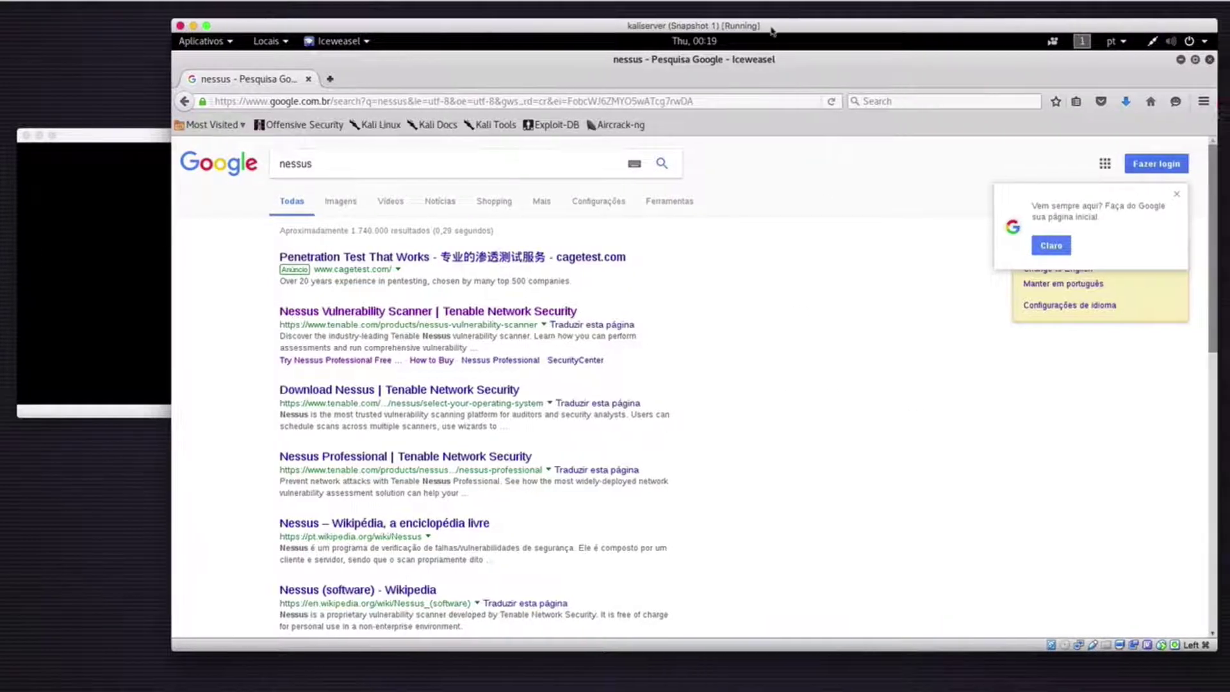
pyautogui.click(557, 317)
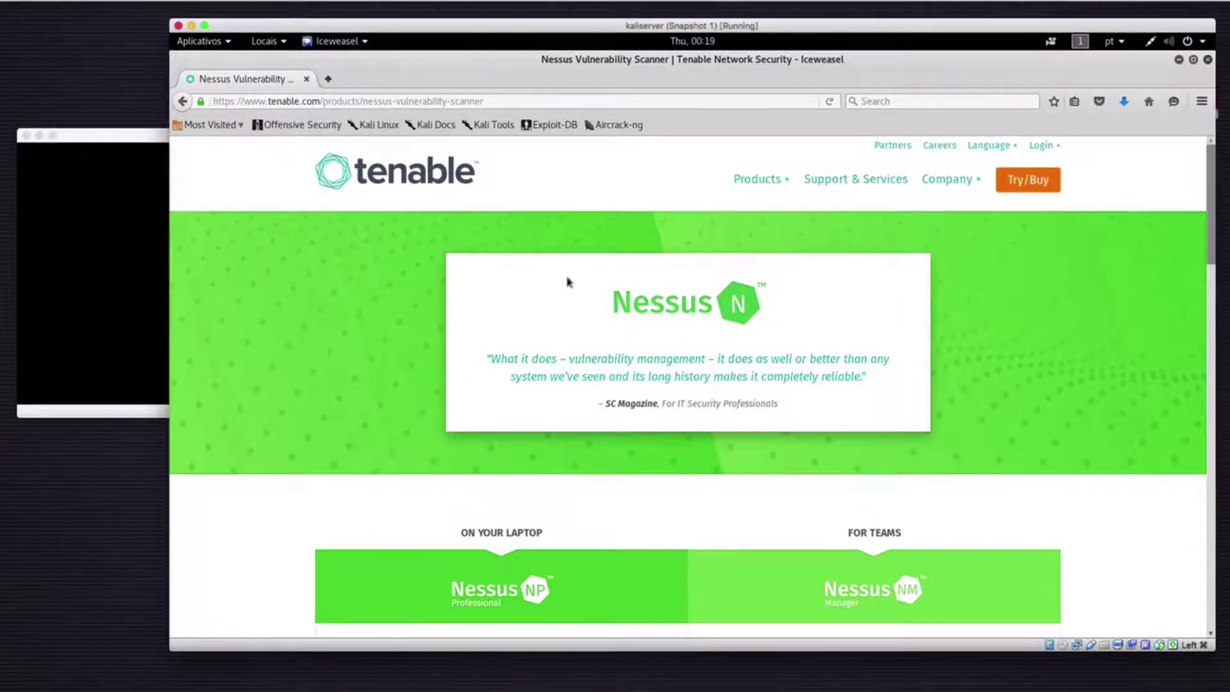
pyautogui.scroll(-2, 612, 297)
pyautogui.scroll(-6, 612, 297)
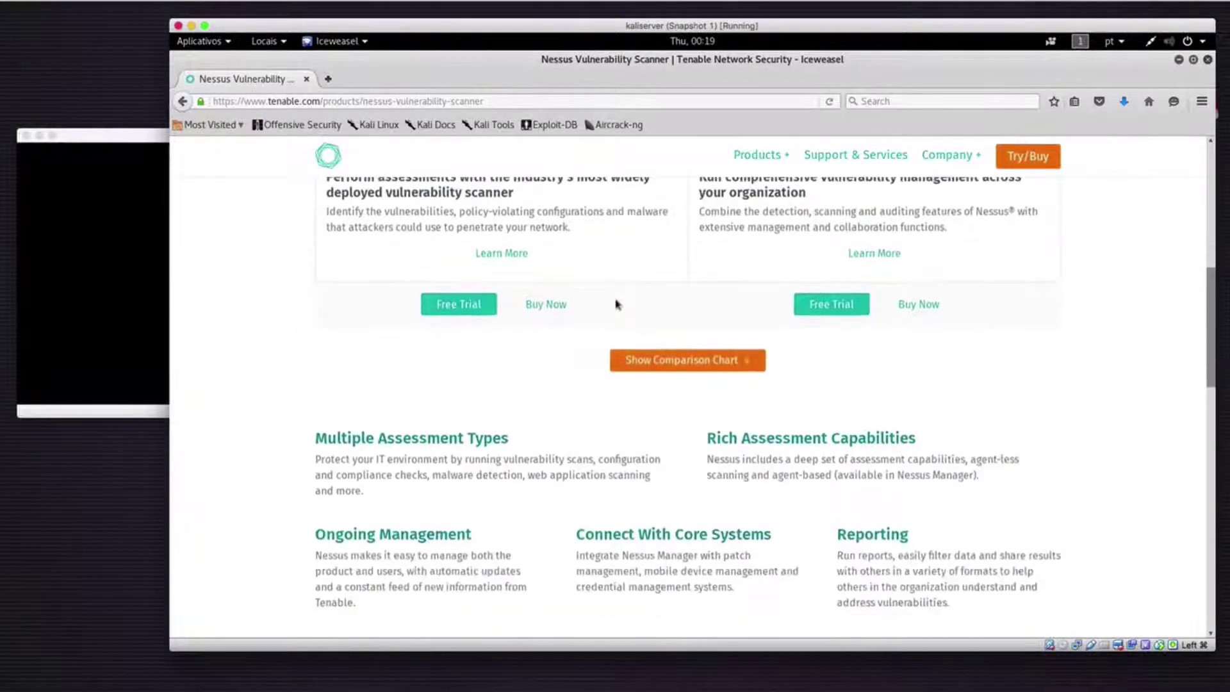
pyautogui.scroll(2, 614, 303)
pyautogui.scroll(-1, 530, 280)
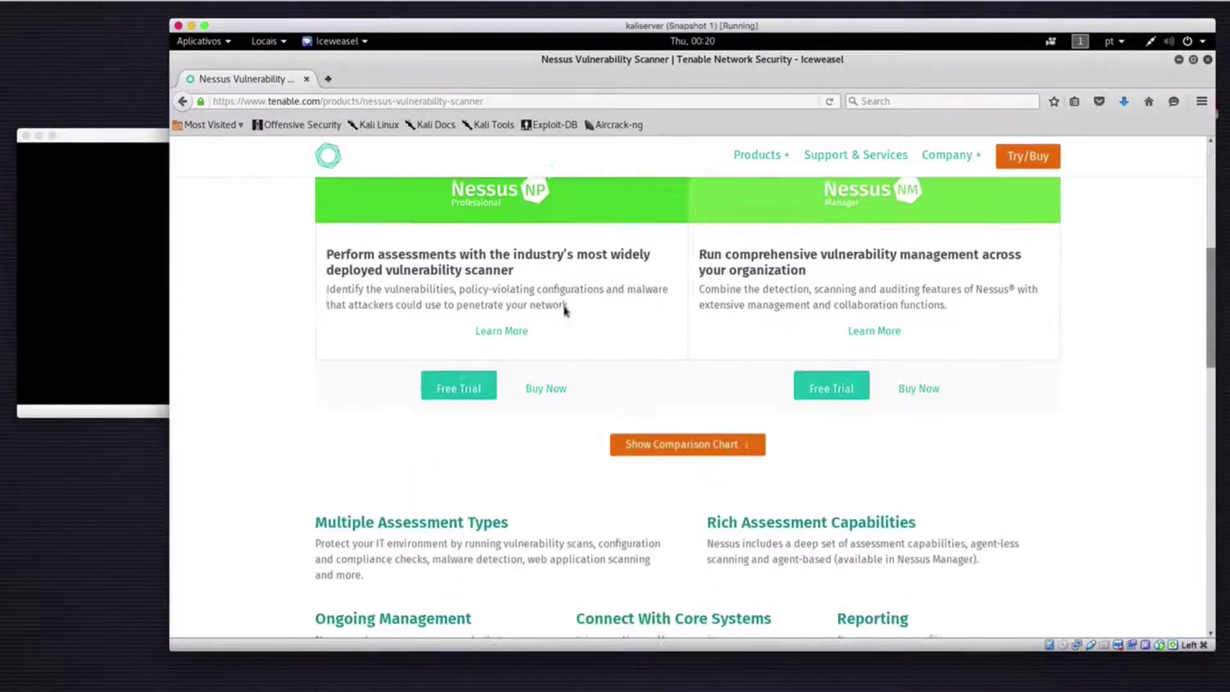
pyautogui.scroll(1, 530, 280)
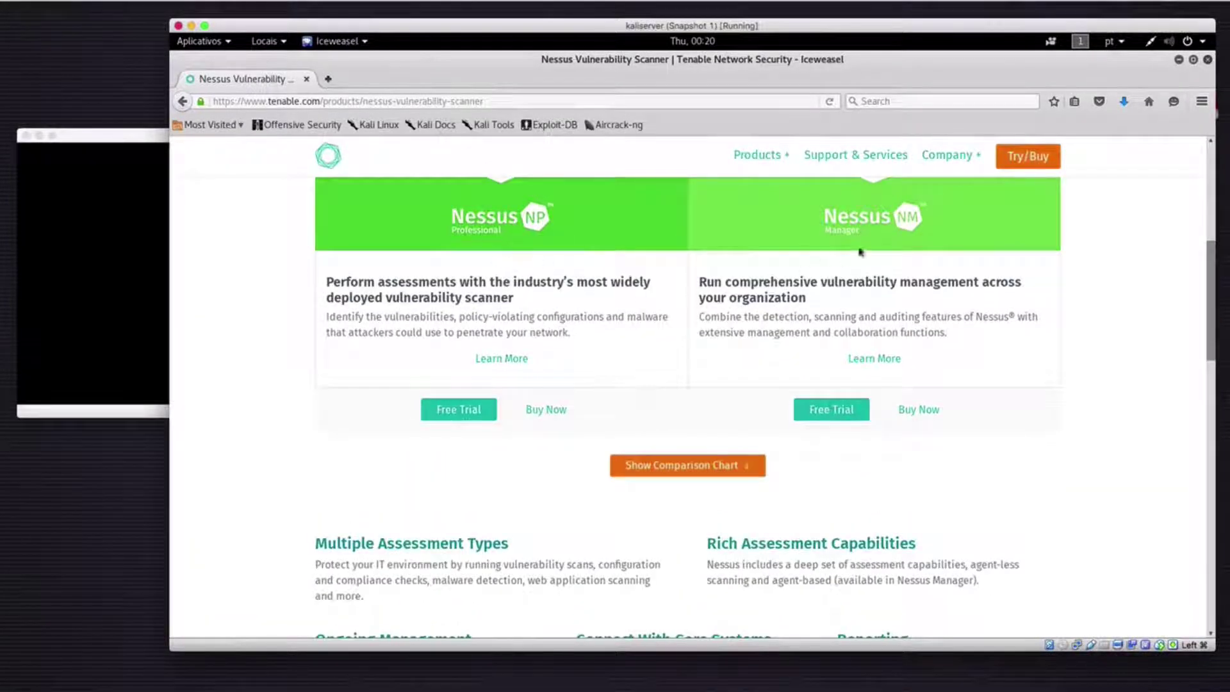
pyautogui.scroll(1, 576, 262)
pyautogui.scroll(-10, 529, 278)
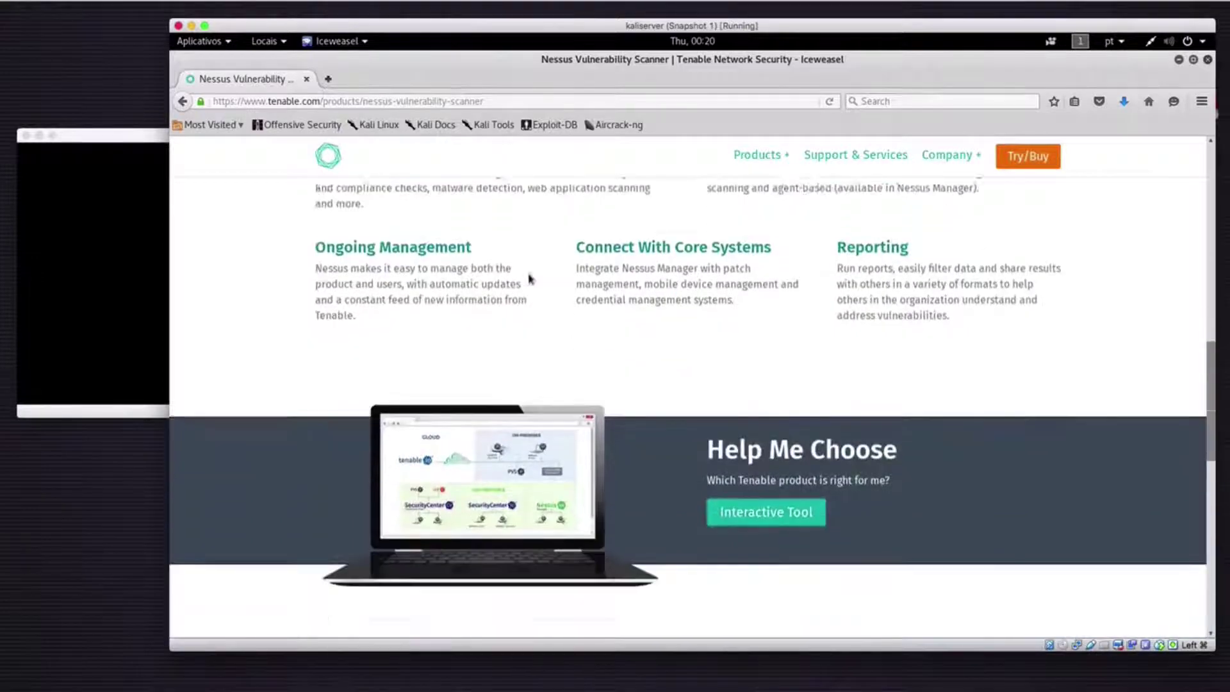
pyautogui.scroll(-8, 529, 278)
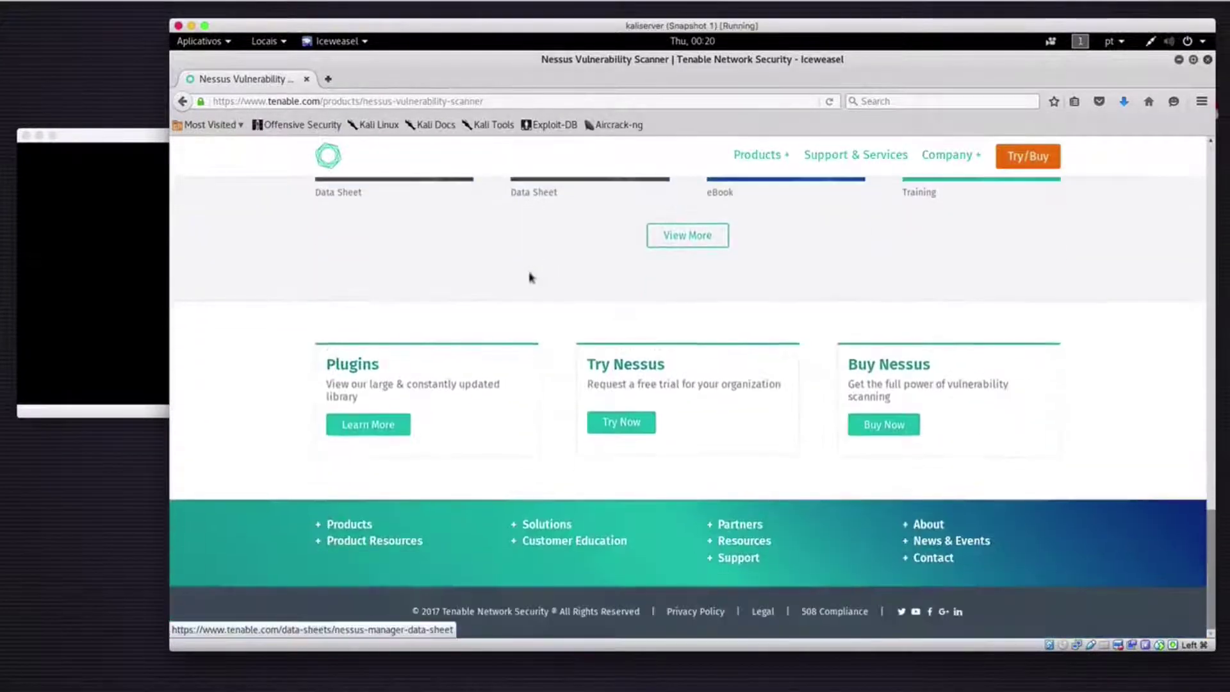
# - Go to the free trial page for Nessus Professional
pyautogui.scroll(1, 531, 277)
pyautogui.scroll(3, 530, 275)
pyautogui.scroll(-3, 531, 270)
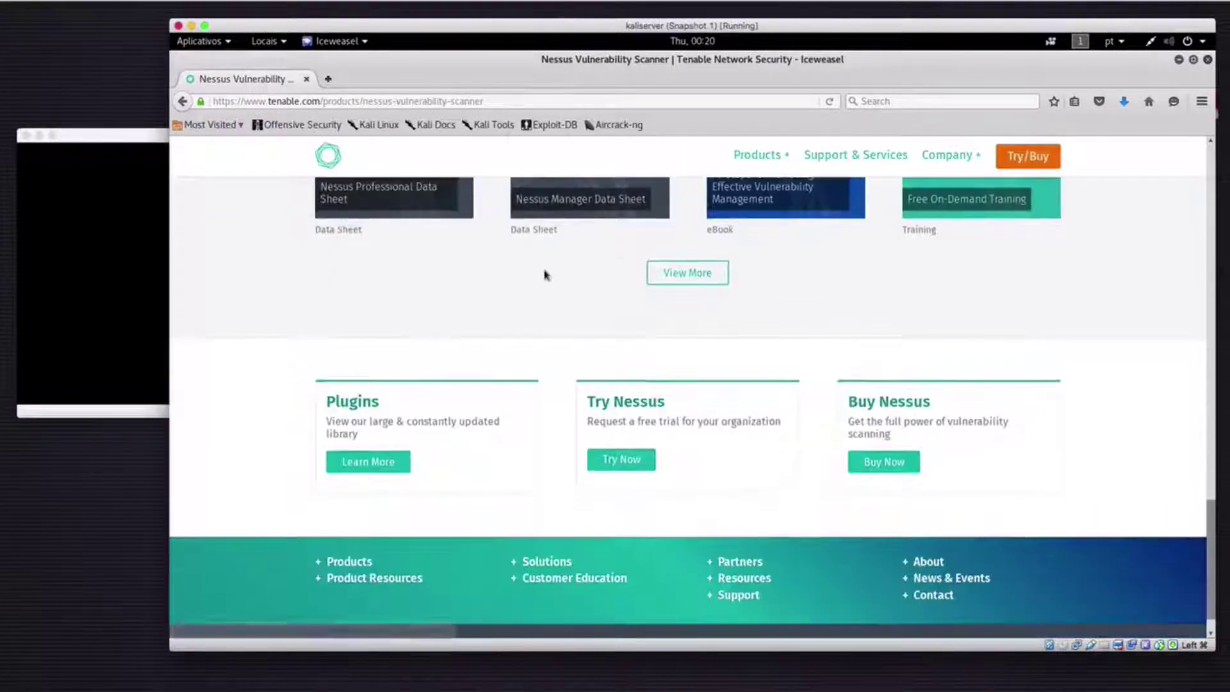
pyautogui.scroll(2, 541, 274)
pyautogui.scroll(14, 544, 274)
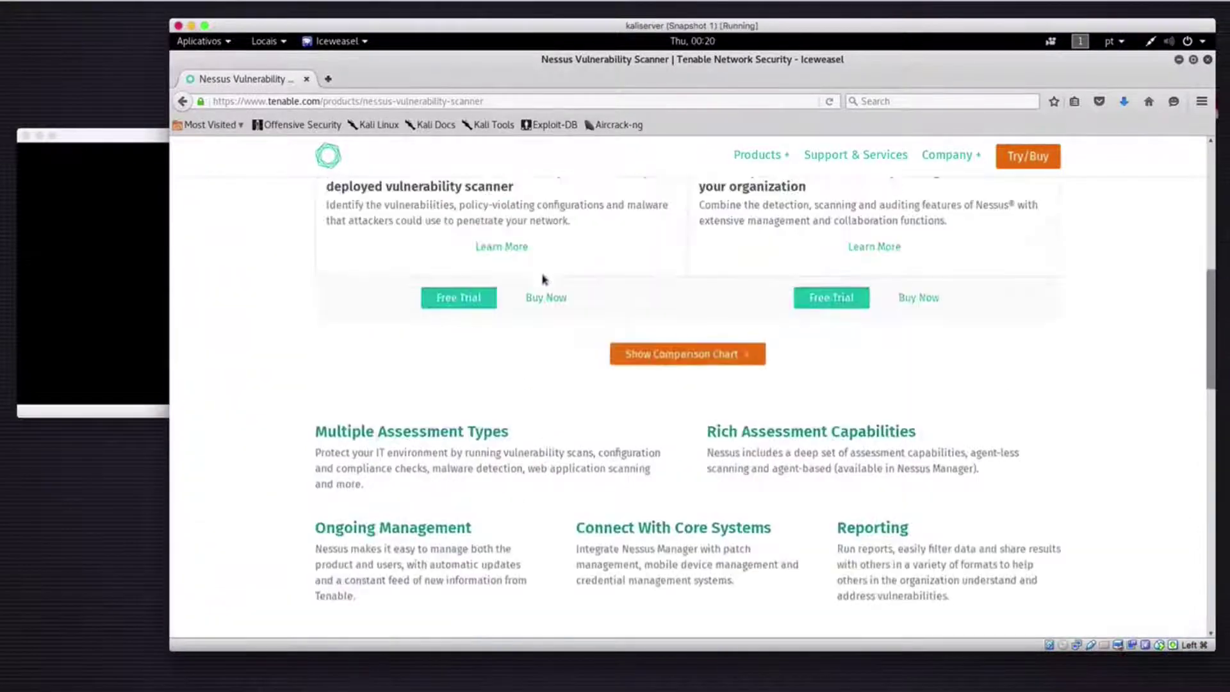
pyautogui.click(487, 410)
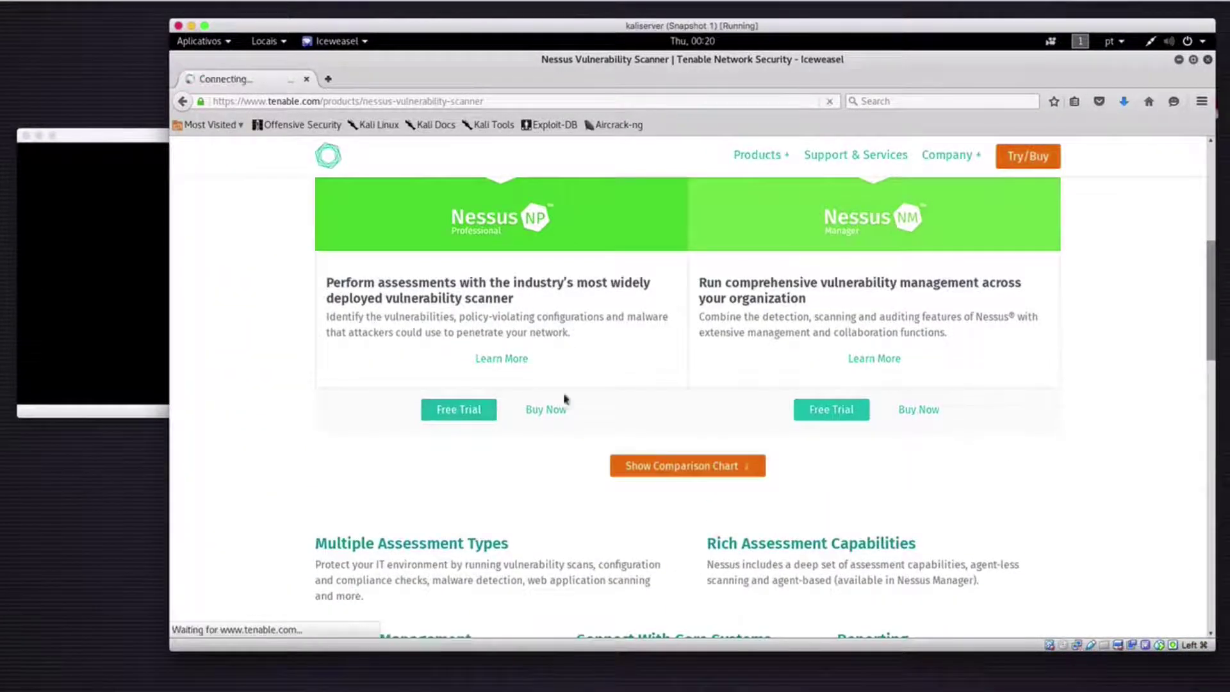
# - Scroll down the evaluation page and highlight the $2,190 USD/year price
pyautogui.scroll(-2, 573, 412)
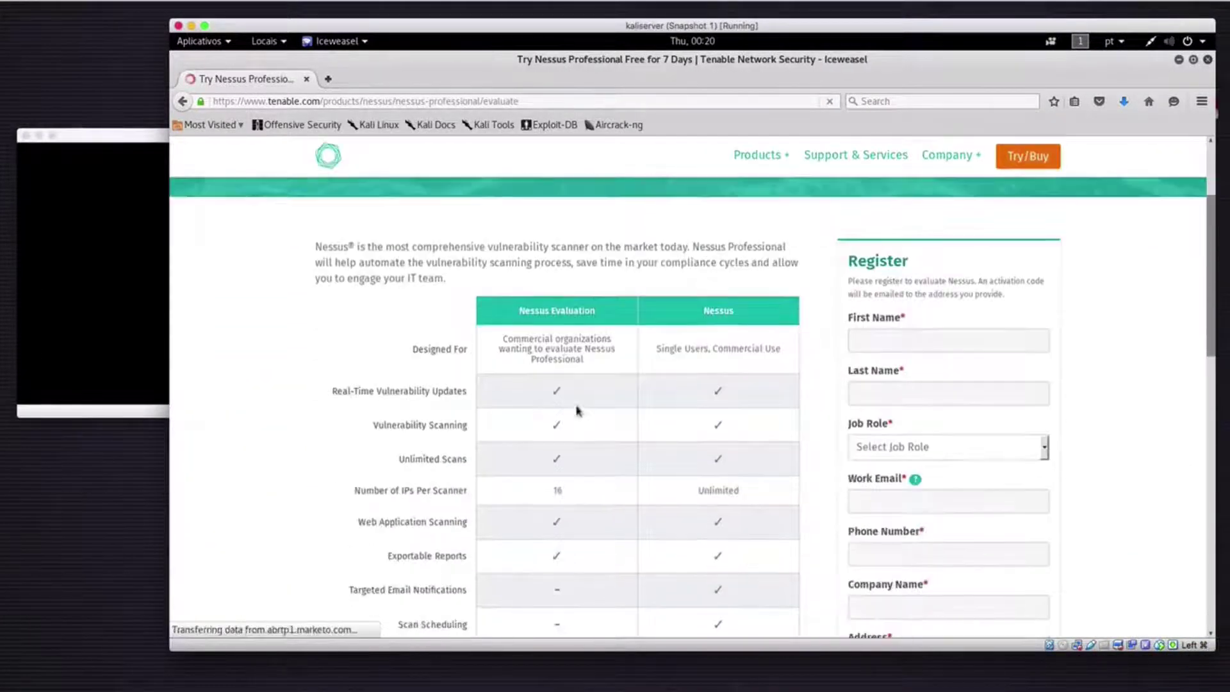
pyautogui.scroll(-1, 575, 405)
pyautogui.scroll(-1, 574, 391)
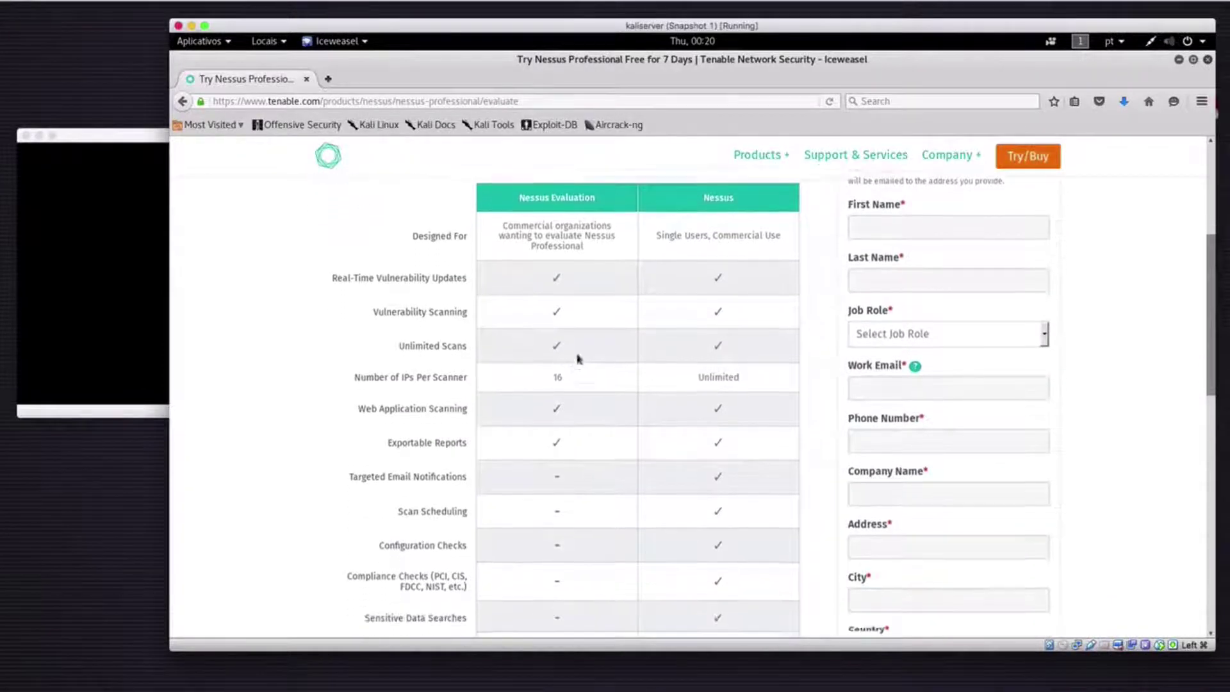
pyautogui.scroll(-4, 550, 221)
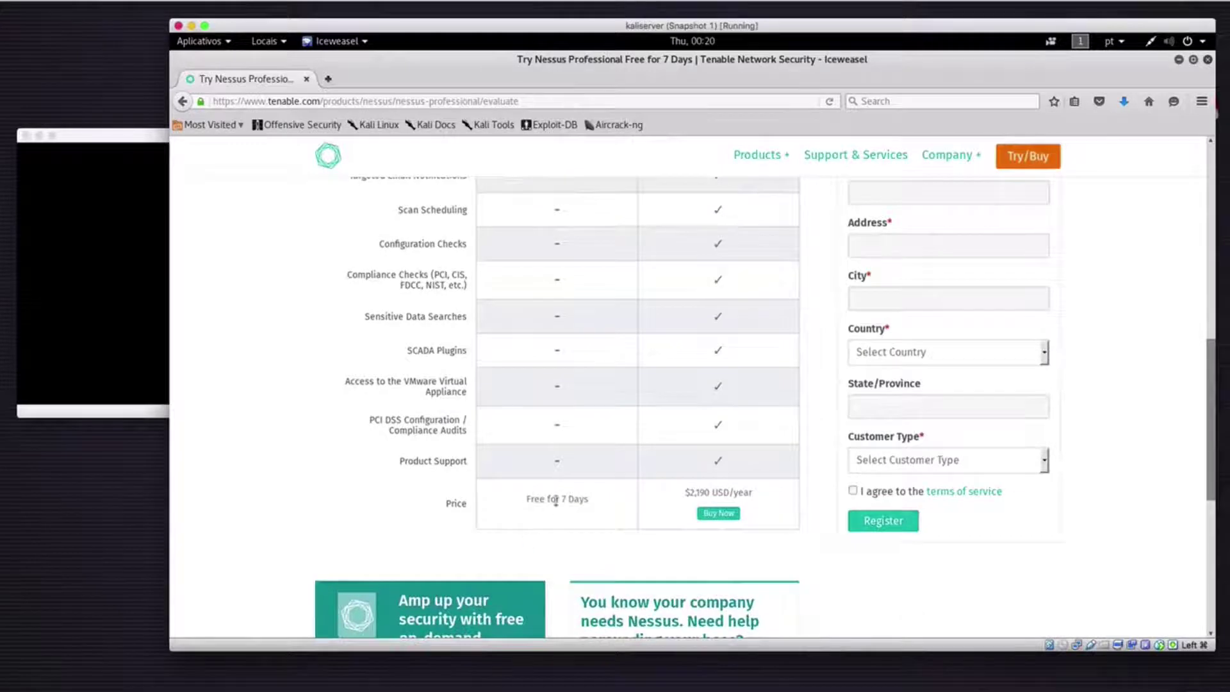
pyautogui.moveTo(590, 505); pyautogui.dragTo(497, 502)
pyautogui.scroll(-1, 544, 511)
pyautogui.scroll(-3, 545, 509)
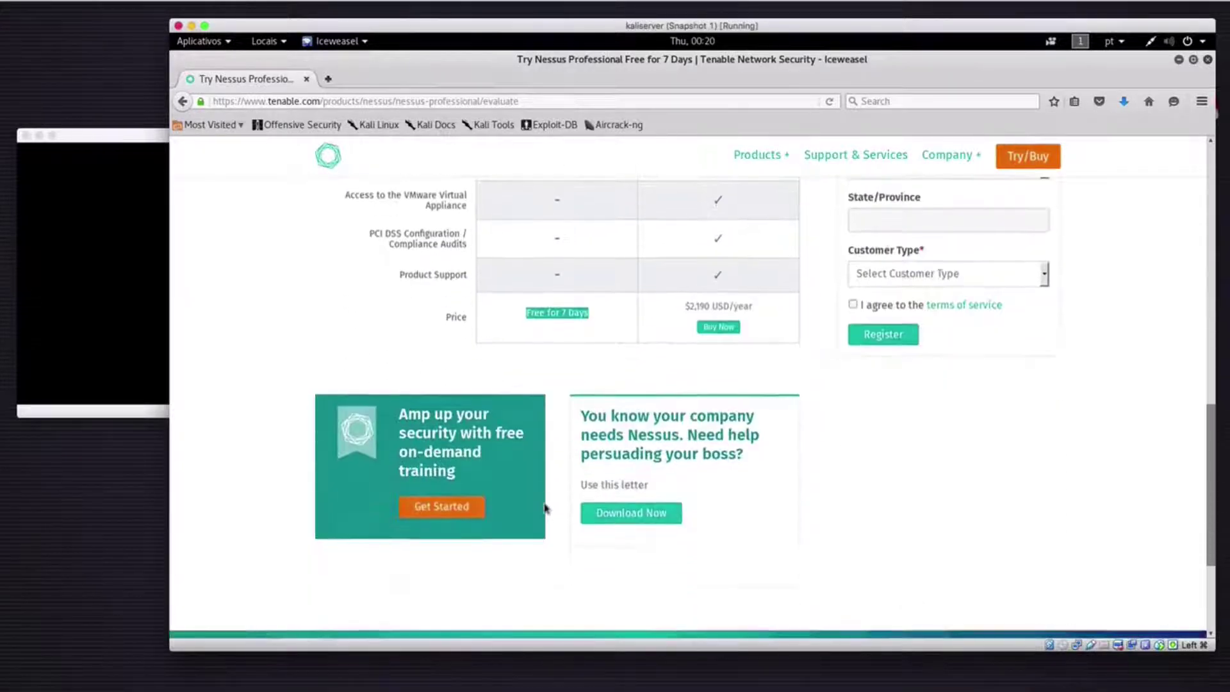
pyautogui.scroll(5, 545, 510)
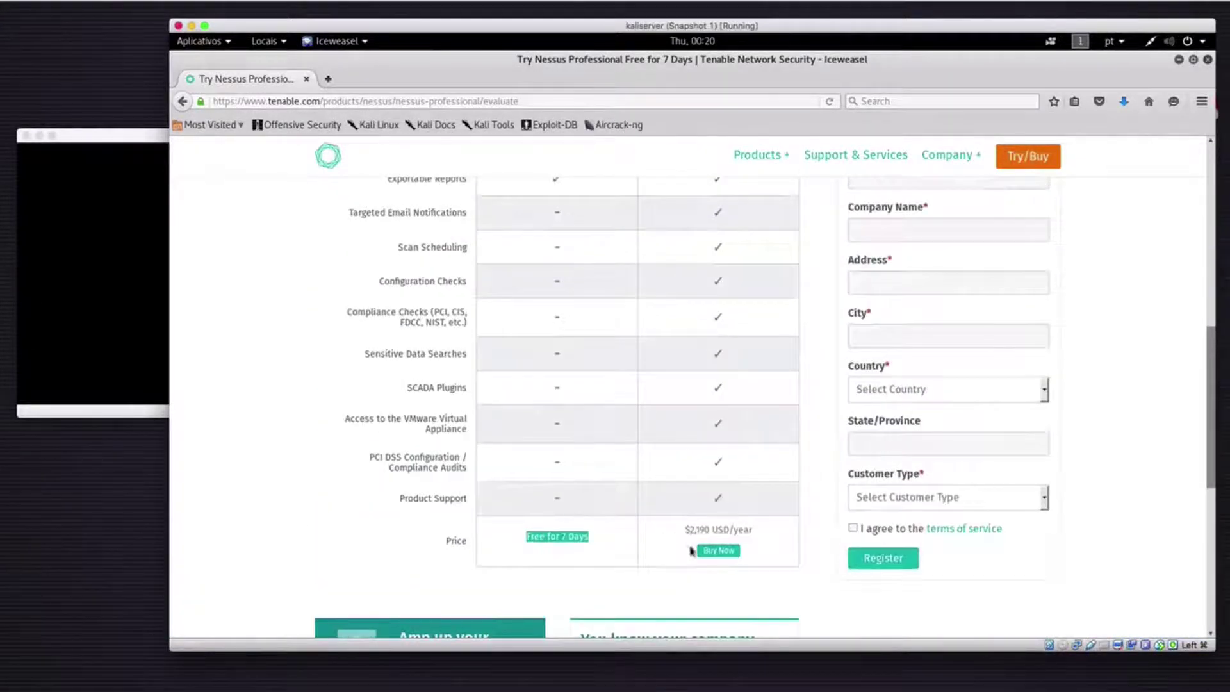
pyautogui.moveTo(683, 529); pyautogui.dragTo(756, 530)
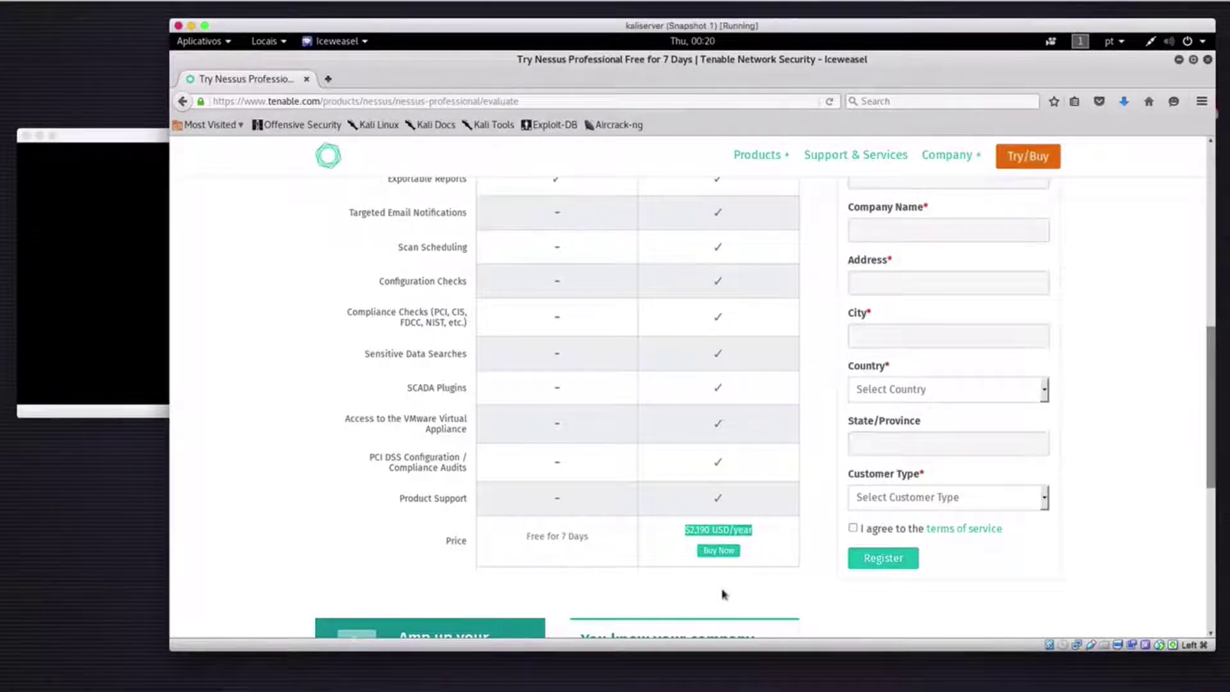
# - Scroll back through the comparison table and highlight the IP-limit value
pyautogui.scroll(2, 738, 560)
pyautogui.scroll(5, 730, 550)
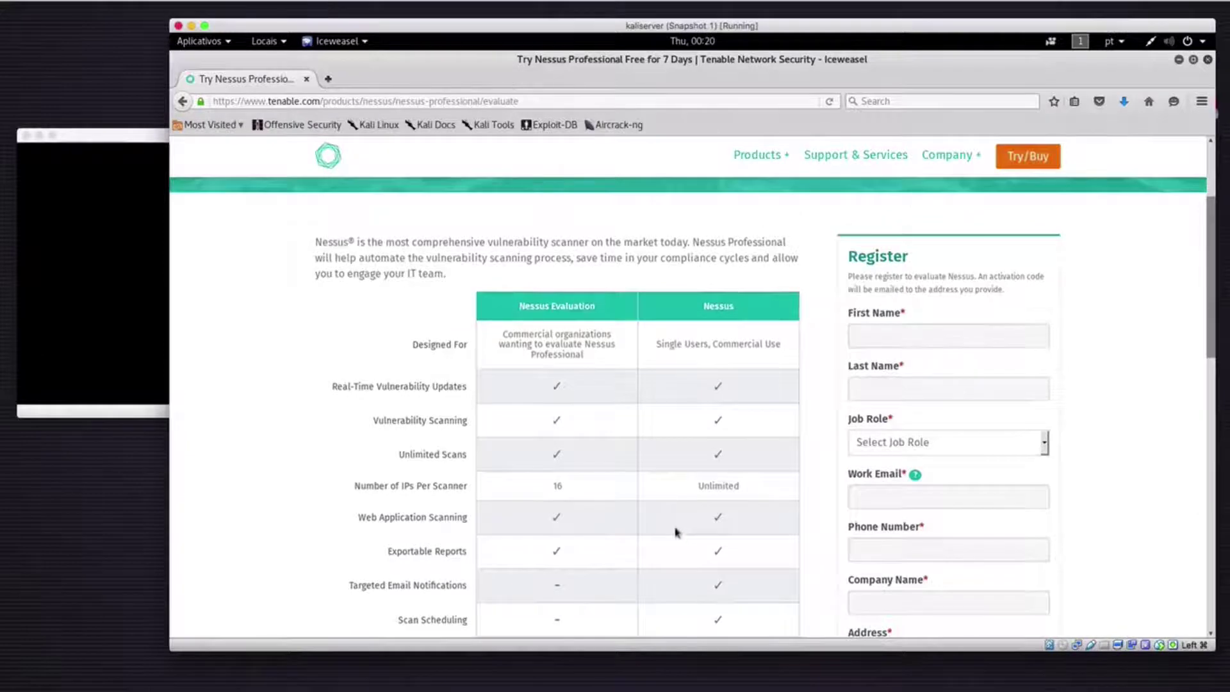
pyautogui.scroll(2, 672, 532)
pyautogui.scroll(-2, 656, 524)
pyautogui.scroll(-1, 656, 524)
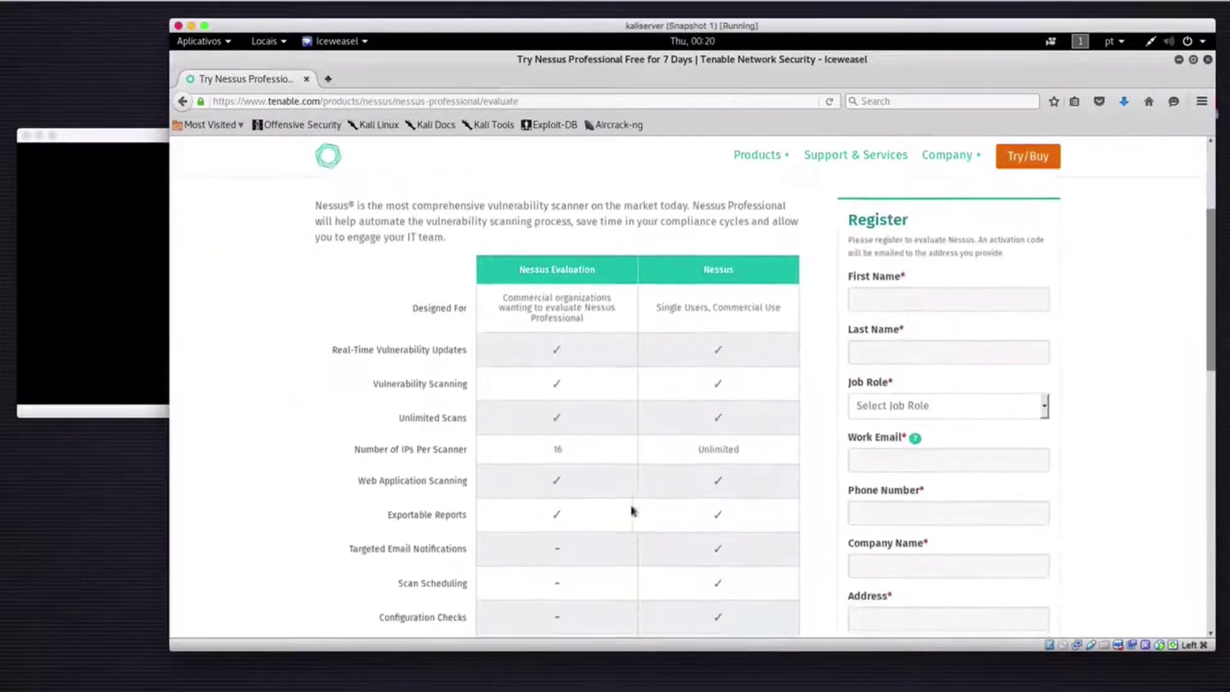
pyautogui.moveTo(567, 451); pyautogui.dragTo(542, 448)
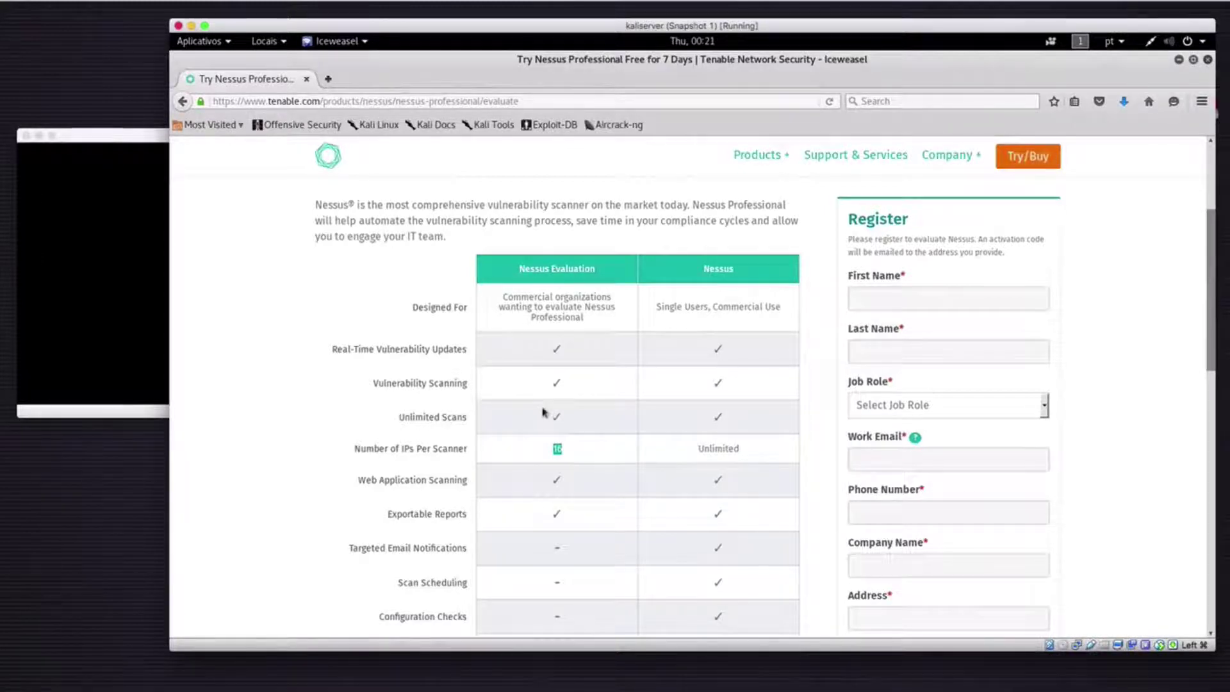
# - Scroll up and down to review the comparison table and Register form
pyautogui.scroll(2, 641, 394)
pyautogui.scroll(-10, 640, 396)
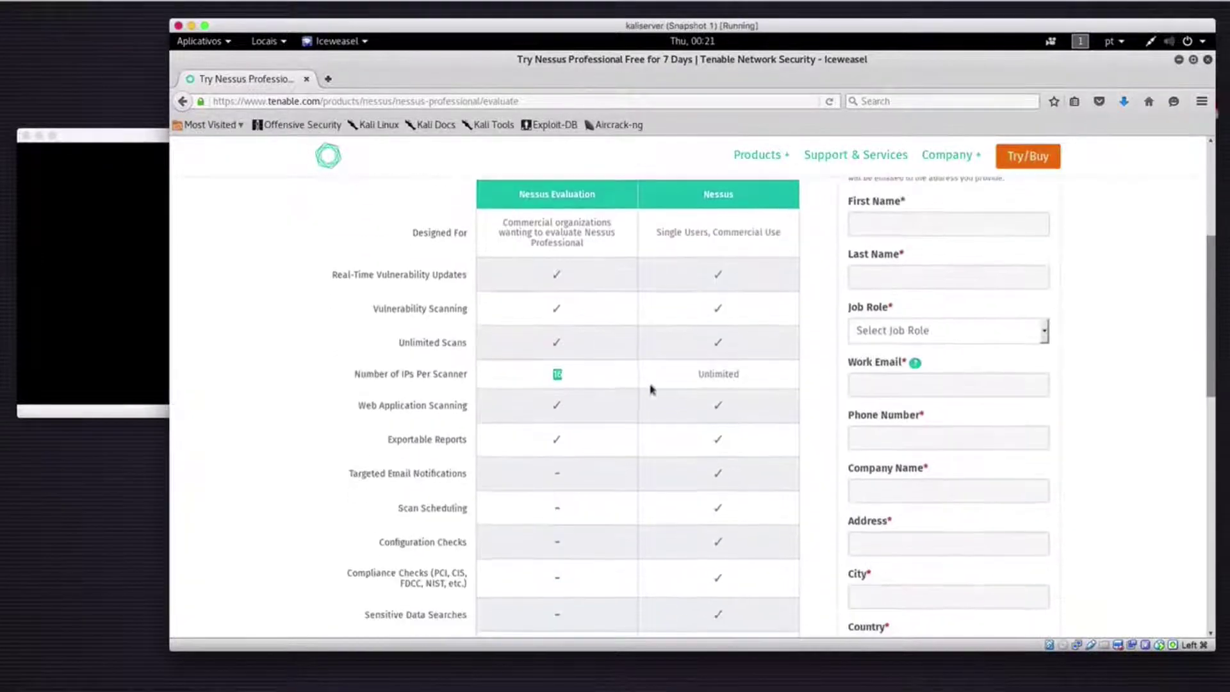
pyautogui.scroll(4, 646, 404)
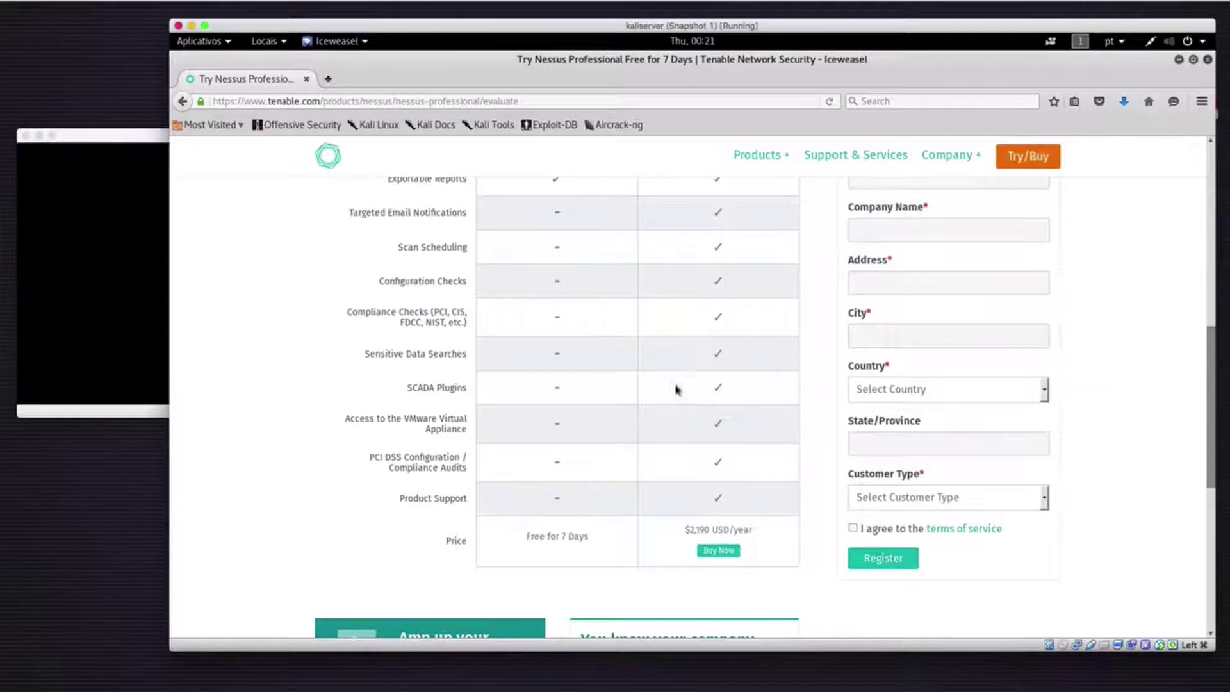
pyautogui.scroll(-9, 672, 391)
pyautogui.scroll(20, 665, 397)
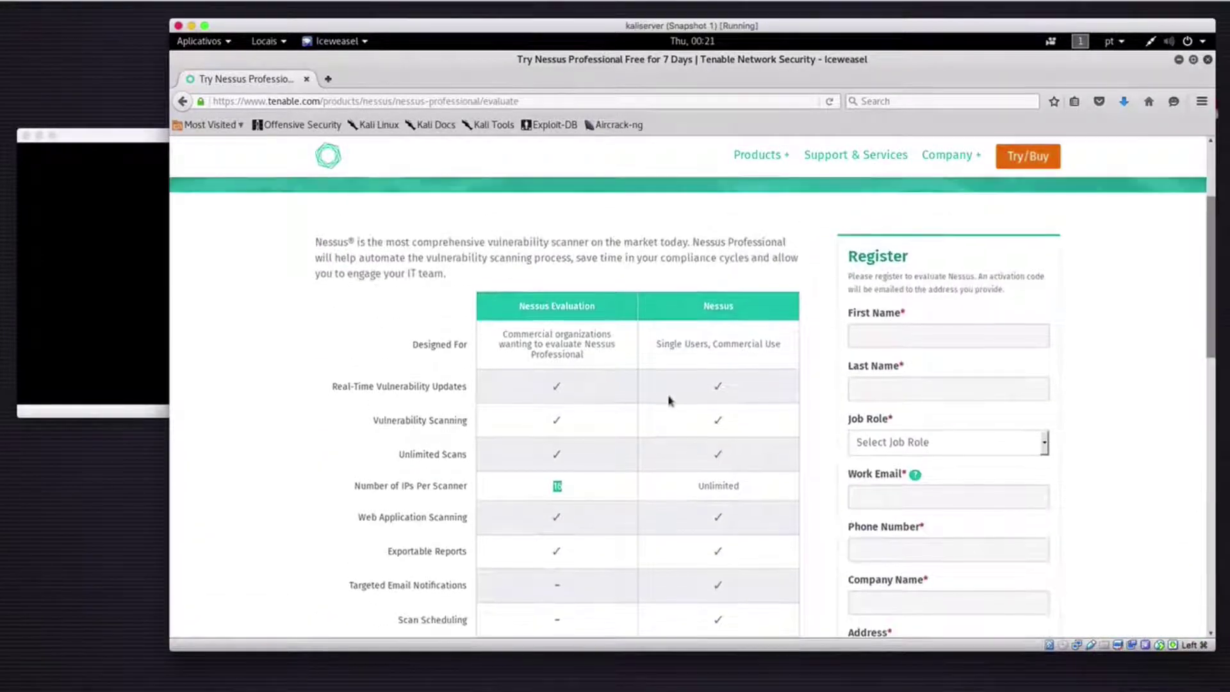
pyautogui.scroll(-2, 673, 401)
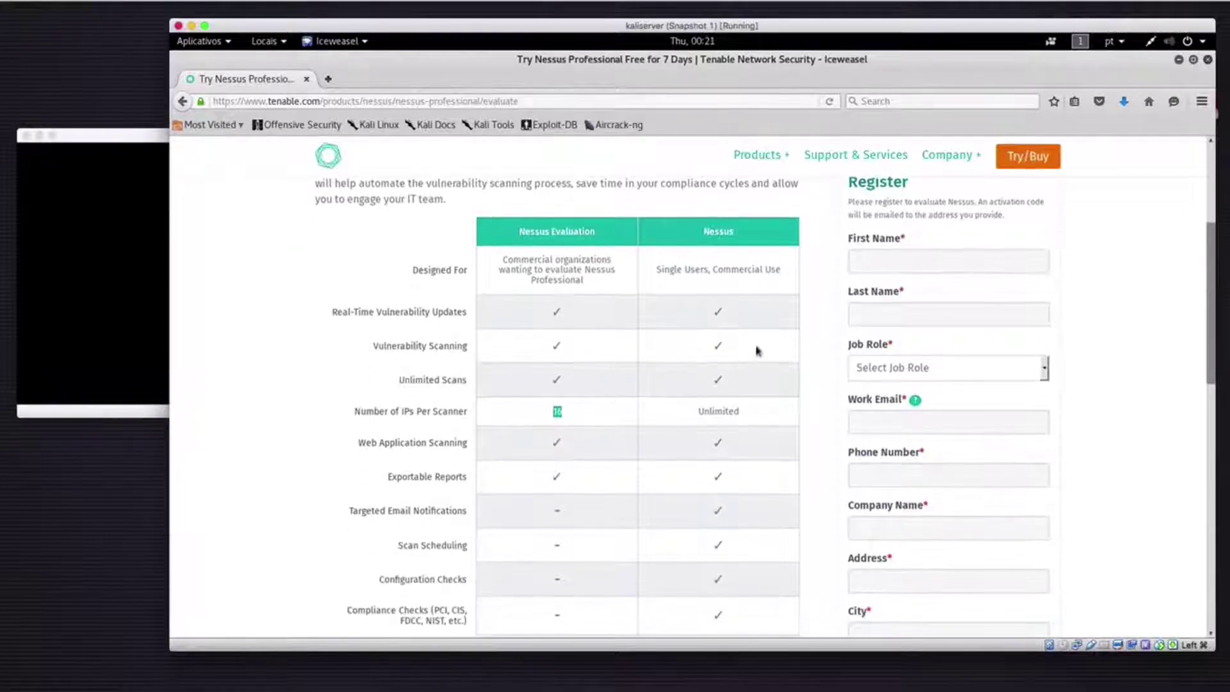
pyautogui.scroll(-3, 888, 346)
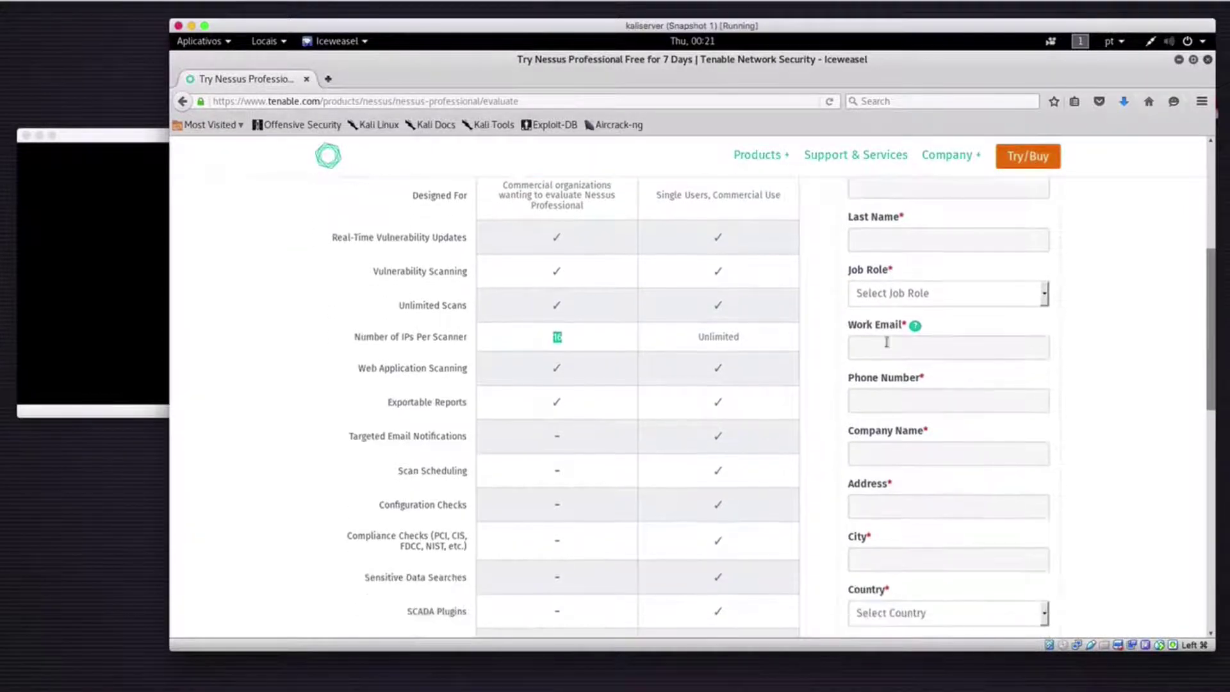
pyautogui.scroll(-7, 919, 356)
pyautogui.scroll(-2, 918, 359)
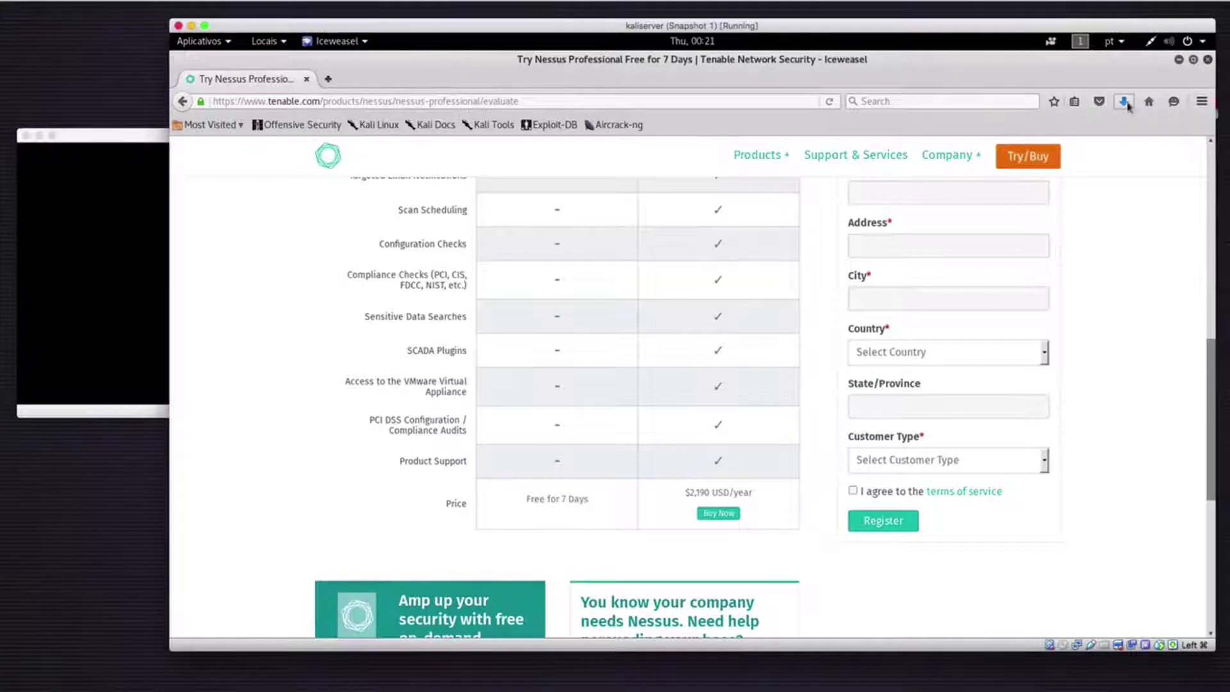
# - Close the Downloads list and scroll over the 7-day trial comparison and registration form
pyautogui.click(1125, 102)
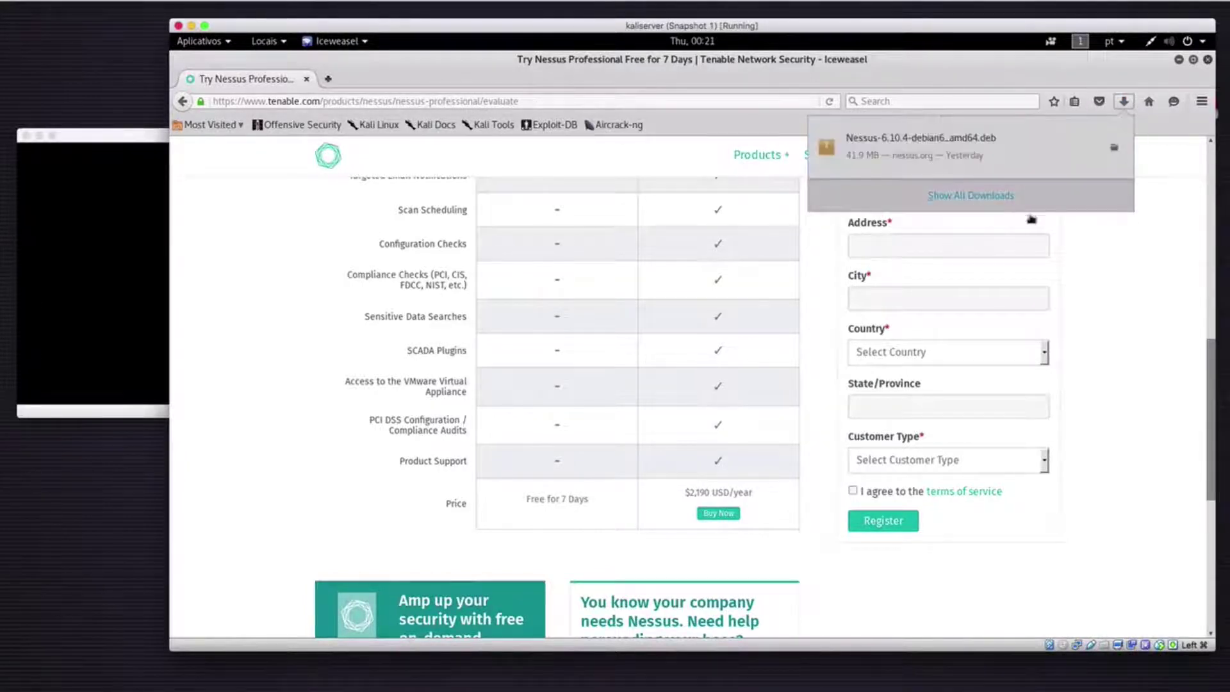
pyautogui.click(1134, 348)
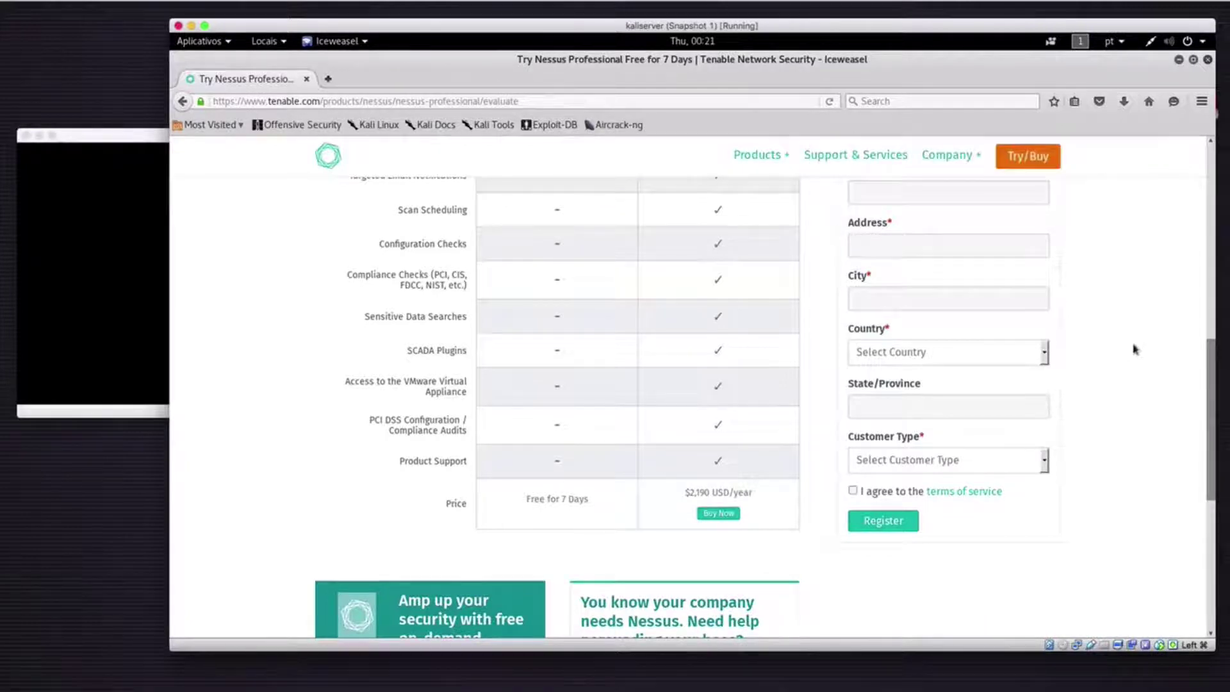
pyautogui.scroll(7, 1130, 351)
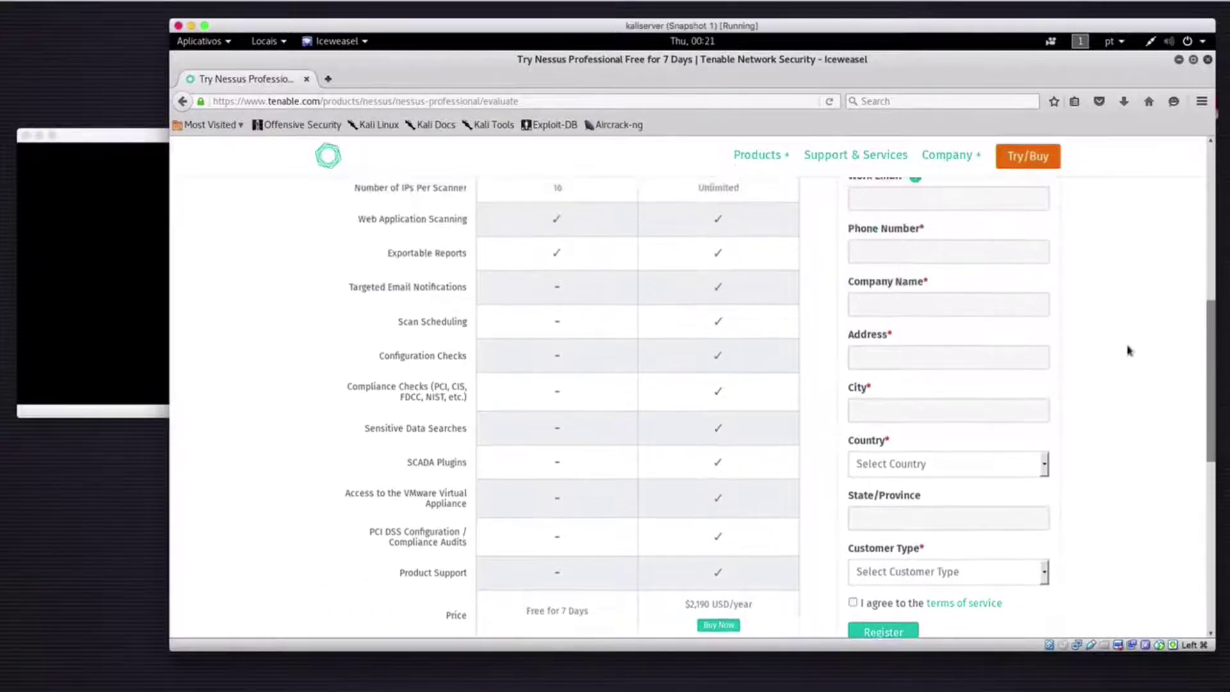
pyautogui.scroll(5, 1123, 352)
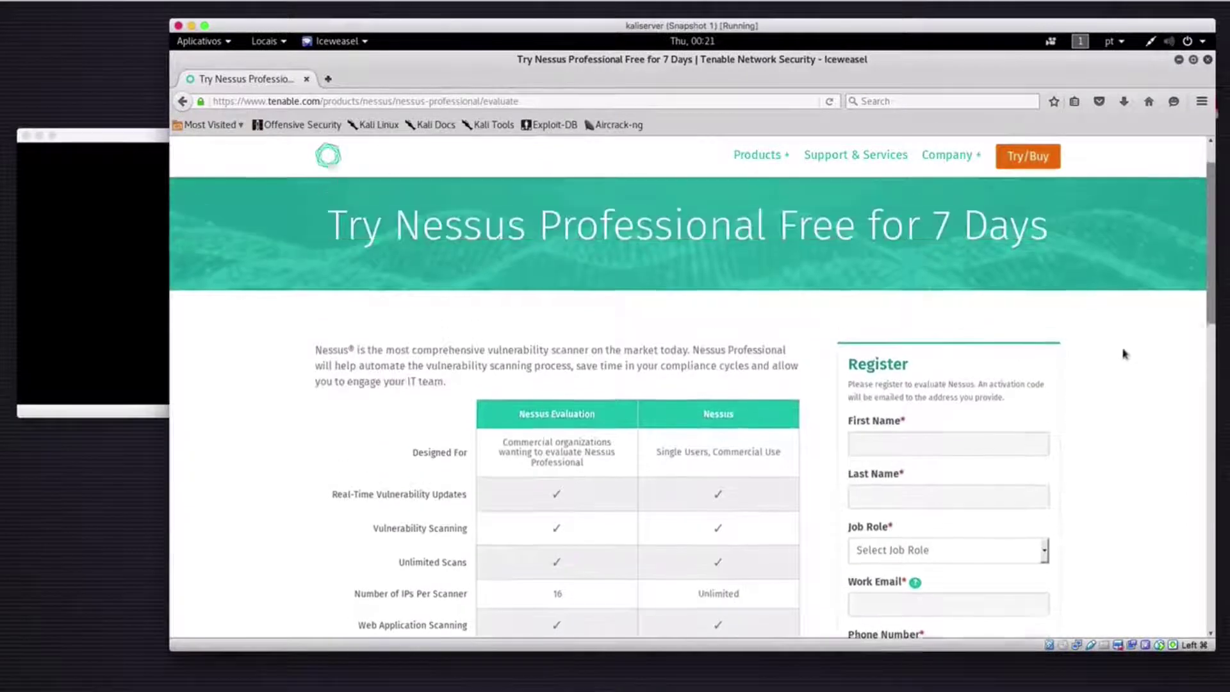
pyautogui.scroll(-11, 1124, 353)
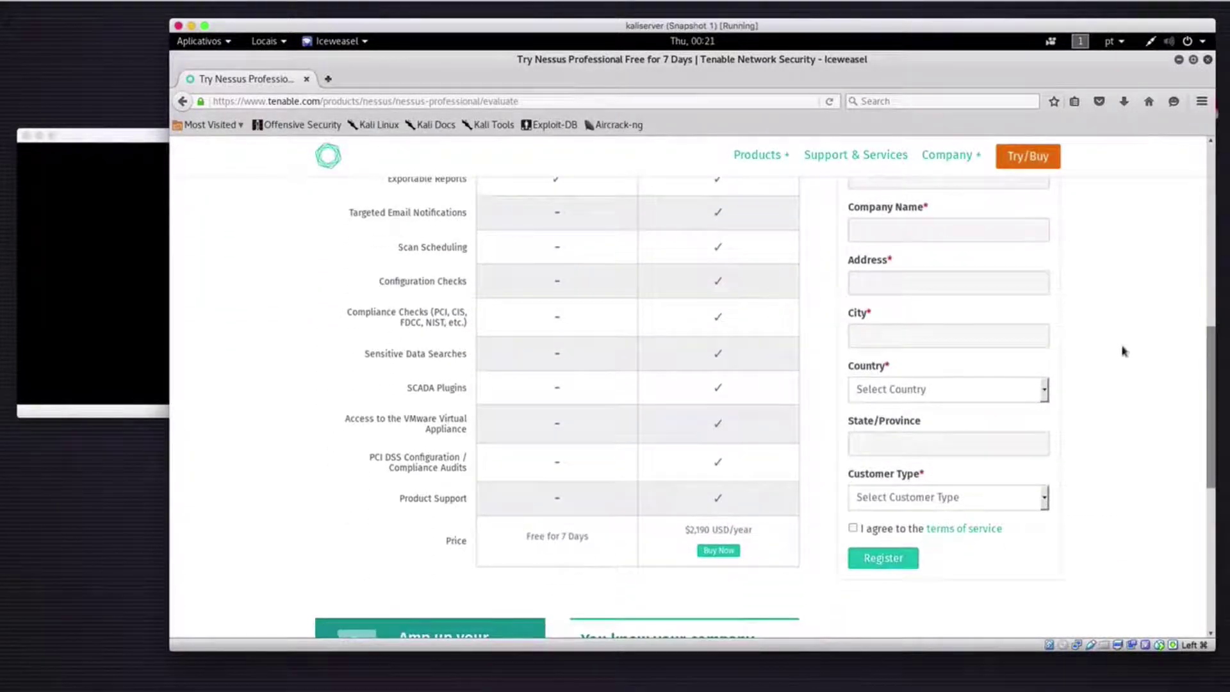
pyautogui.scroll(-1, 1123, 352)
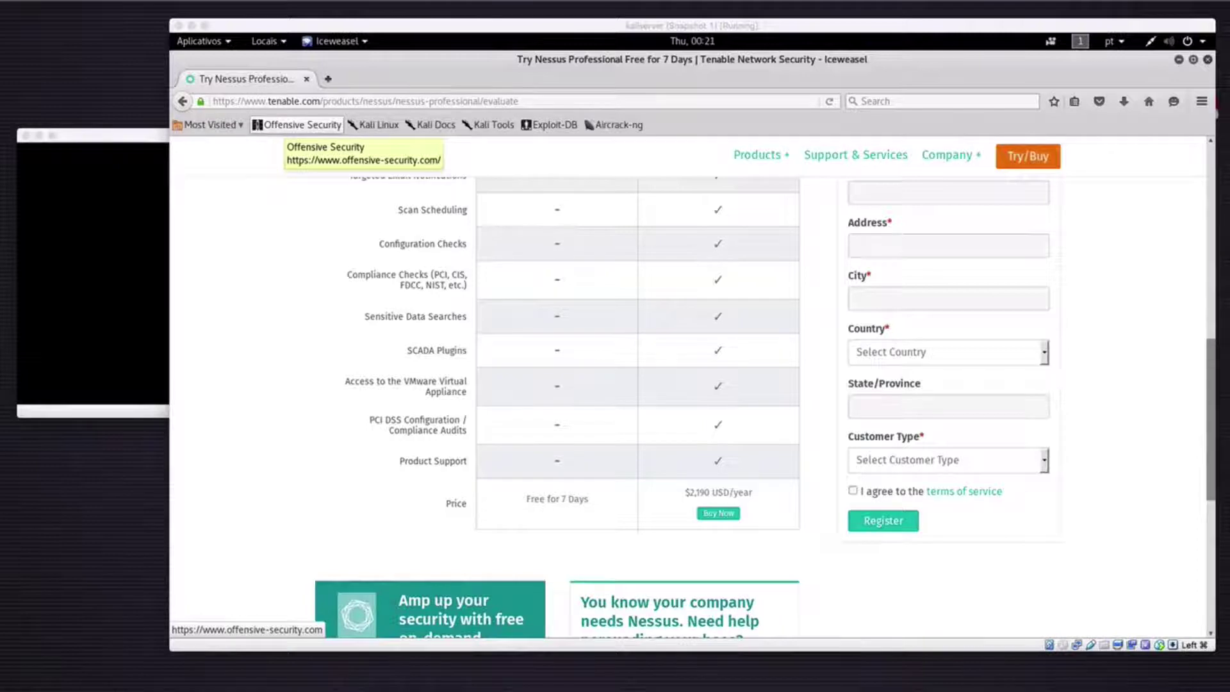
pyautogui.click(1089, 333)
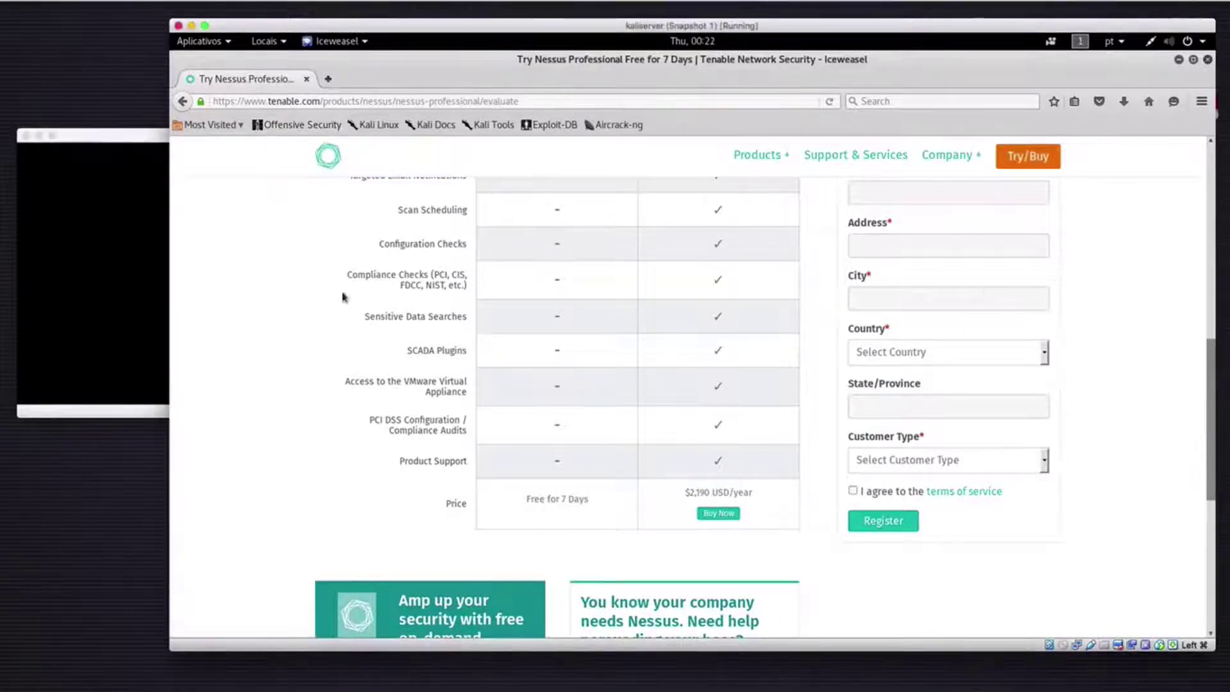
# - In the terminal, change into the Downloads folder
pyautogui.hotkey('alt', 'Tab')
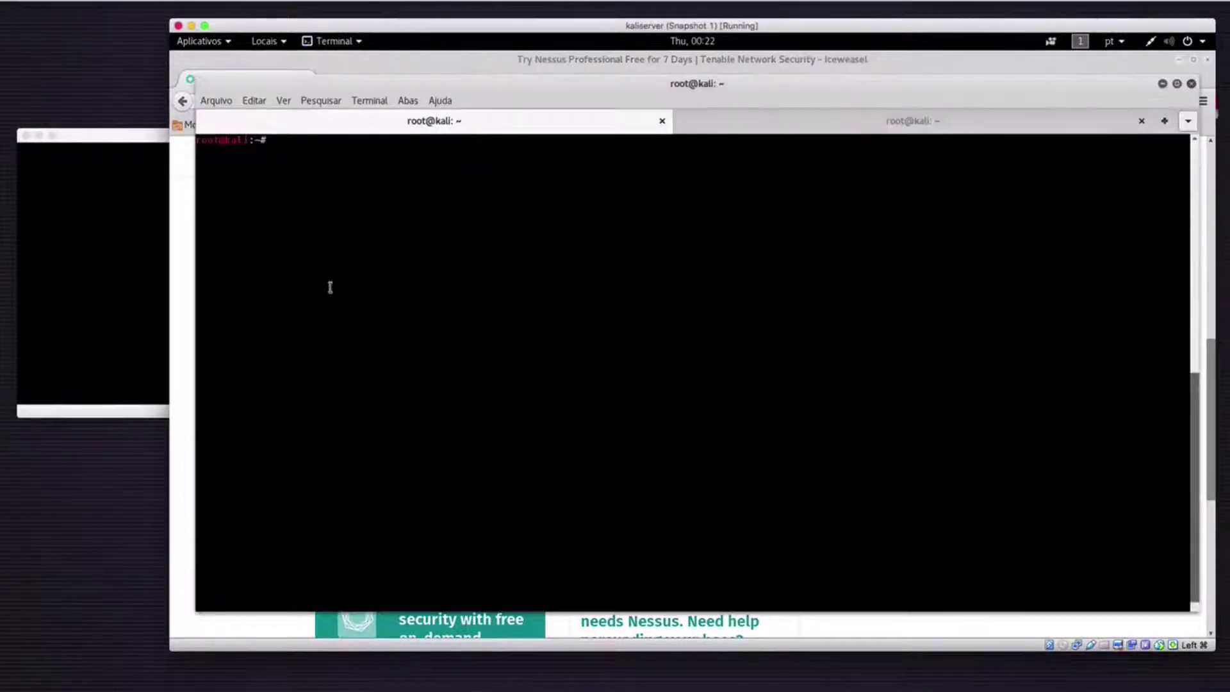
pyautogui.write('cd ')
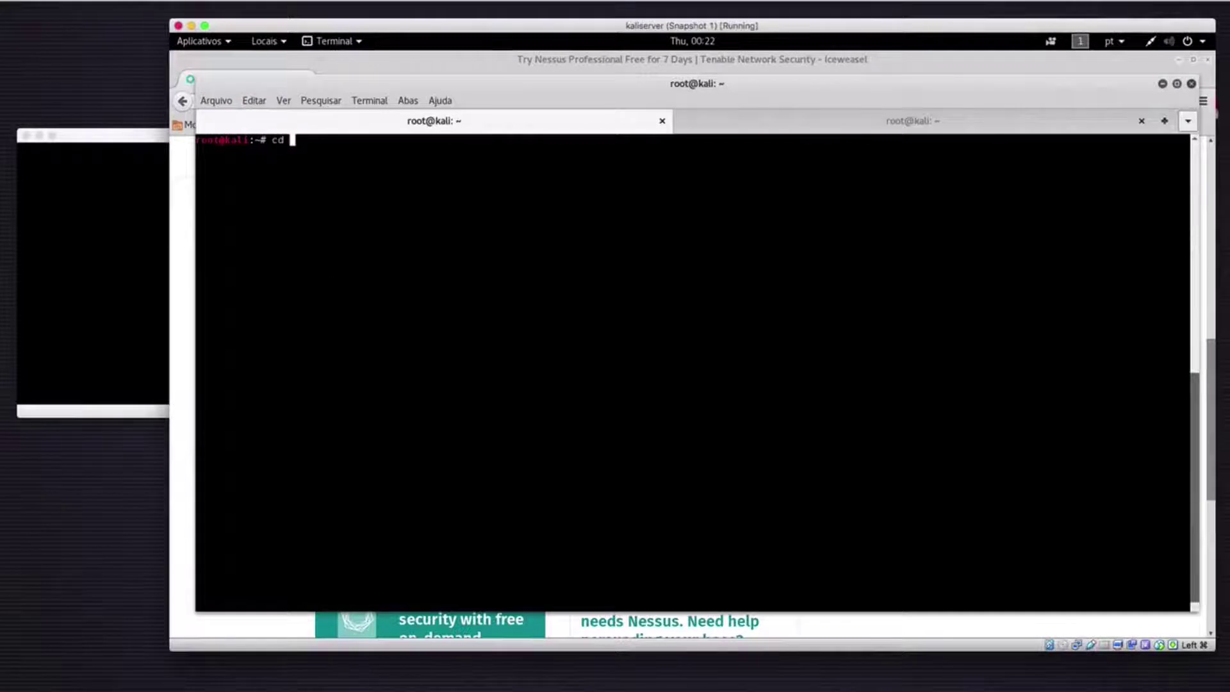
pyautogui.write('Dow')
pyautogui.press('Tab')
pyautogui.press('Return')
# - List Downloads with ls -lh and type dpkg -i Nessus-6.10.4-debian6_amd64.deb
pyautogui.write('ls -lh')
pyautogui.press('Return')
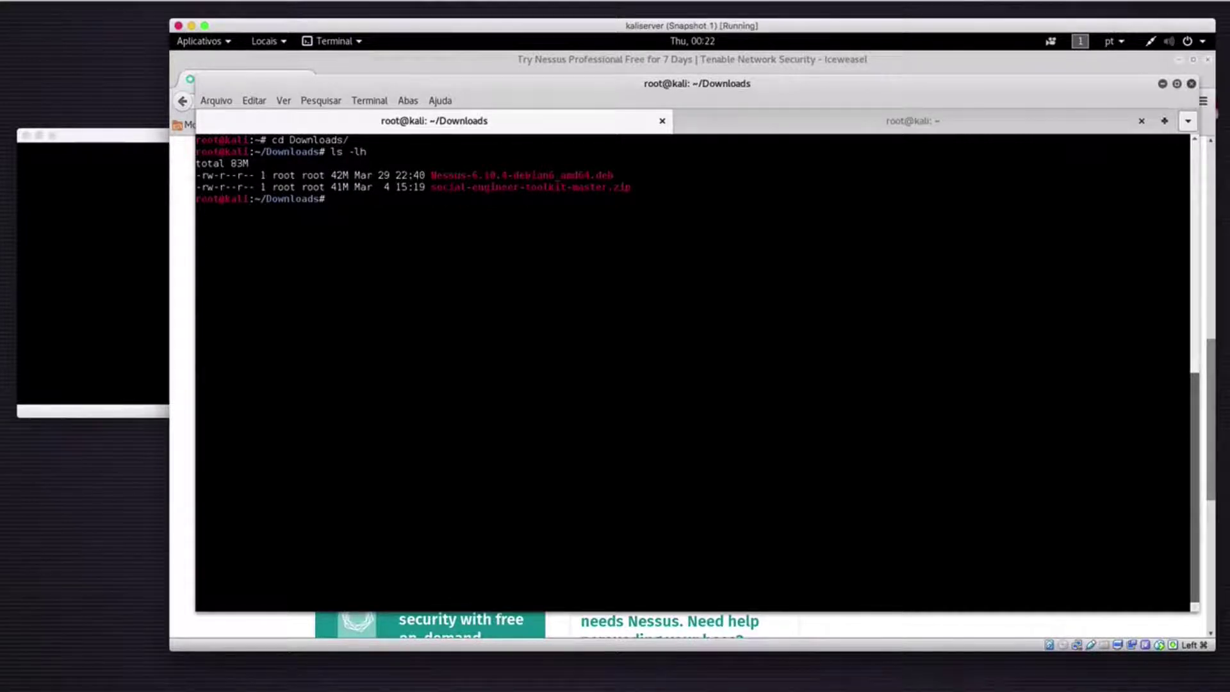
pyautogui.write('dpkg -i N')
pyautogui.press('Tab')
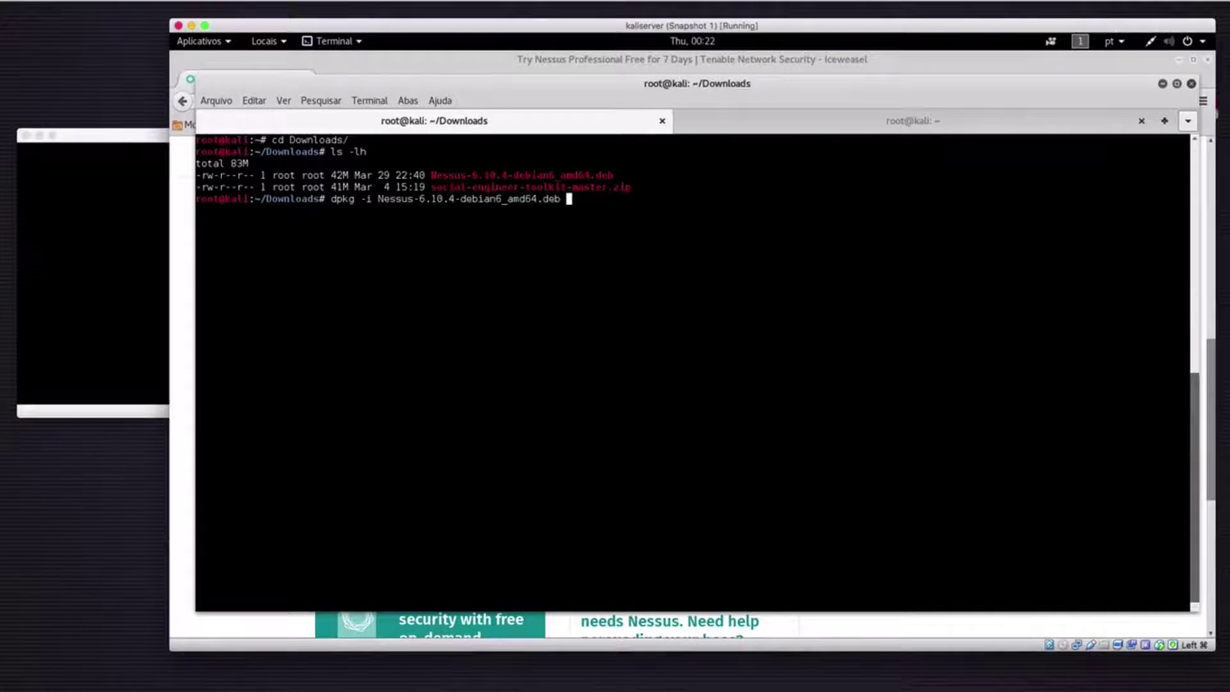
# - Install the Nessus 6.10.4 package with dpkg and highlight the setup address in the output
pyautogui.press('Return')
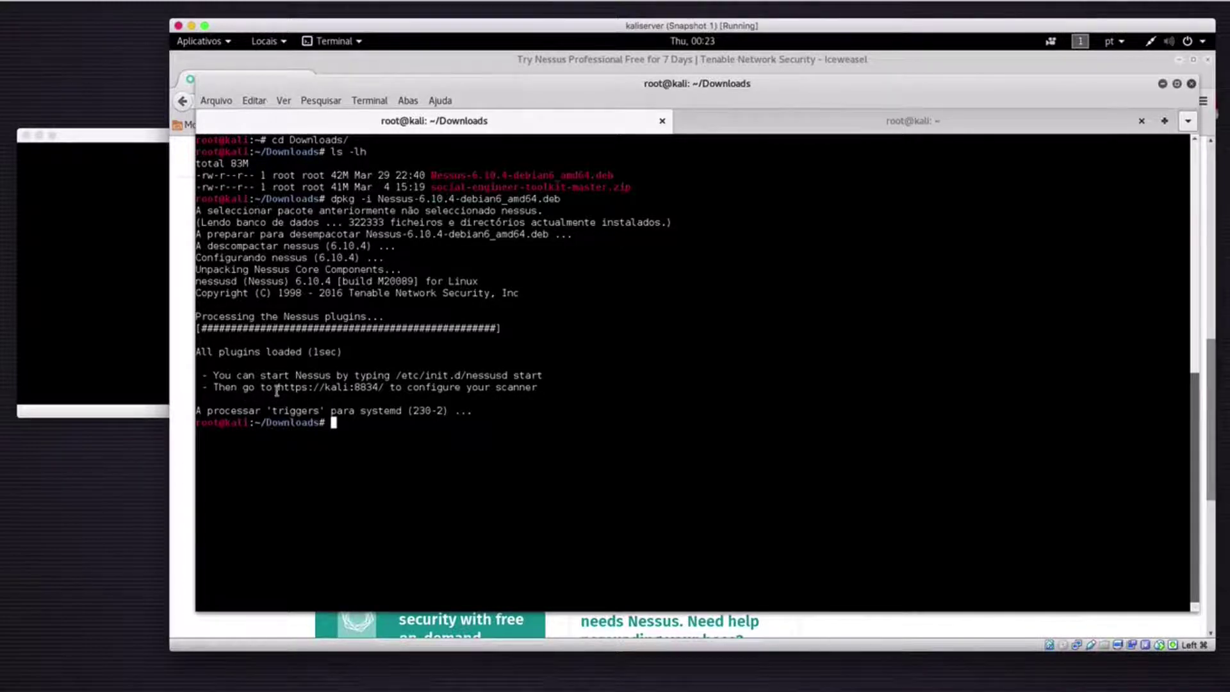
pyautogui.moveTo(278, 388); pyautogui.dragTo(359, 392)
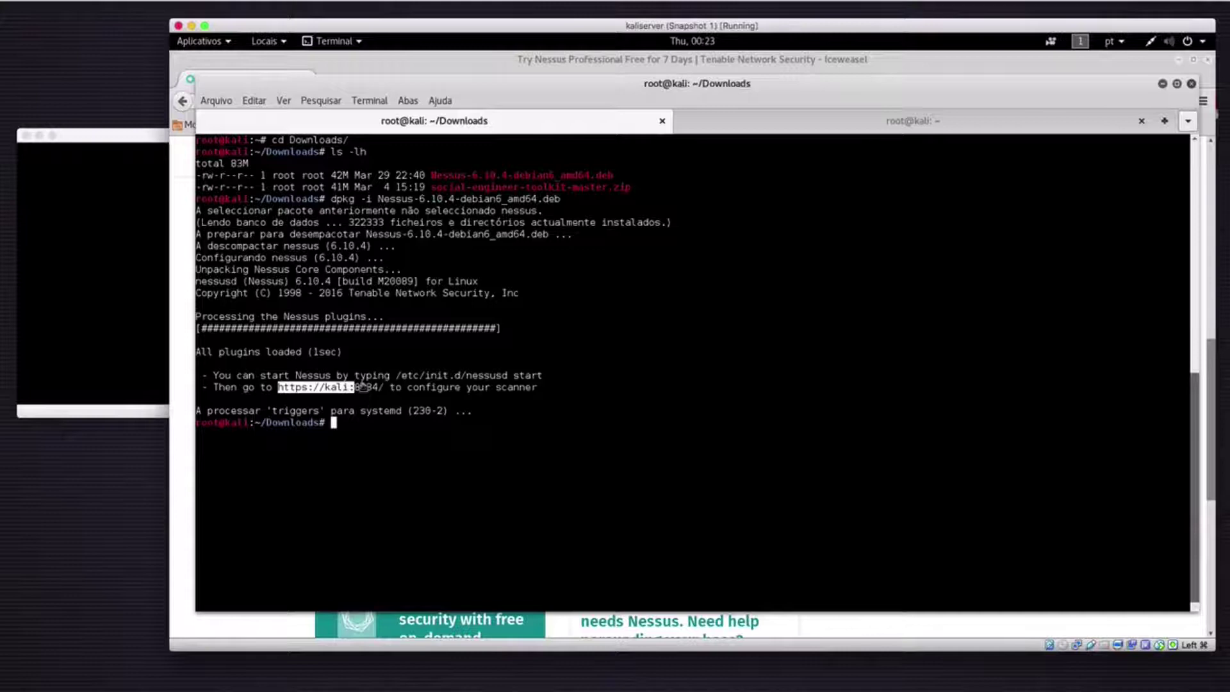
pyautogui.click(511, 444)
pyautogui.moveTo(538, 397); pyautogui.dragTo(442, 398)
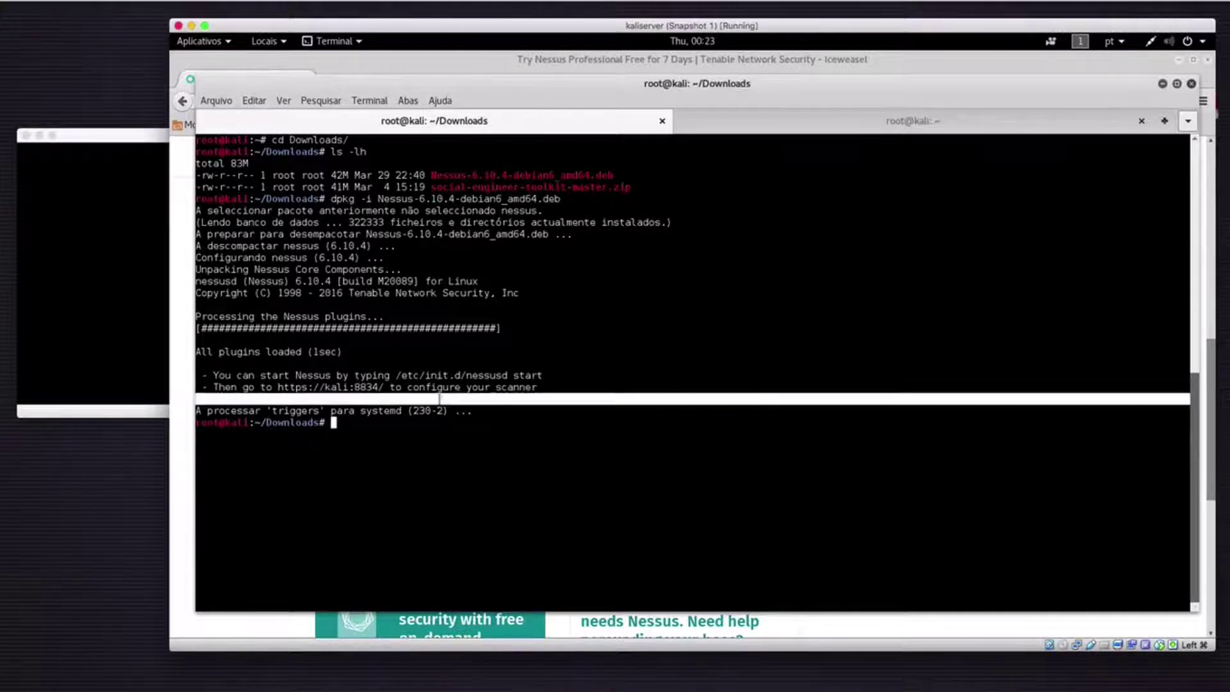
pyautogui.click(540, 497)
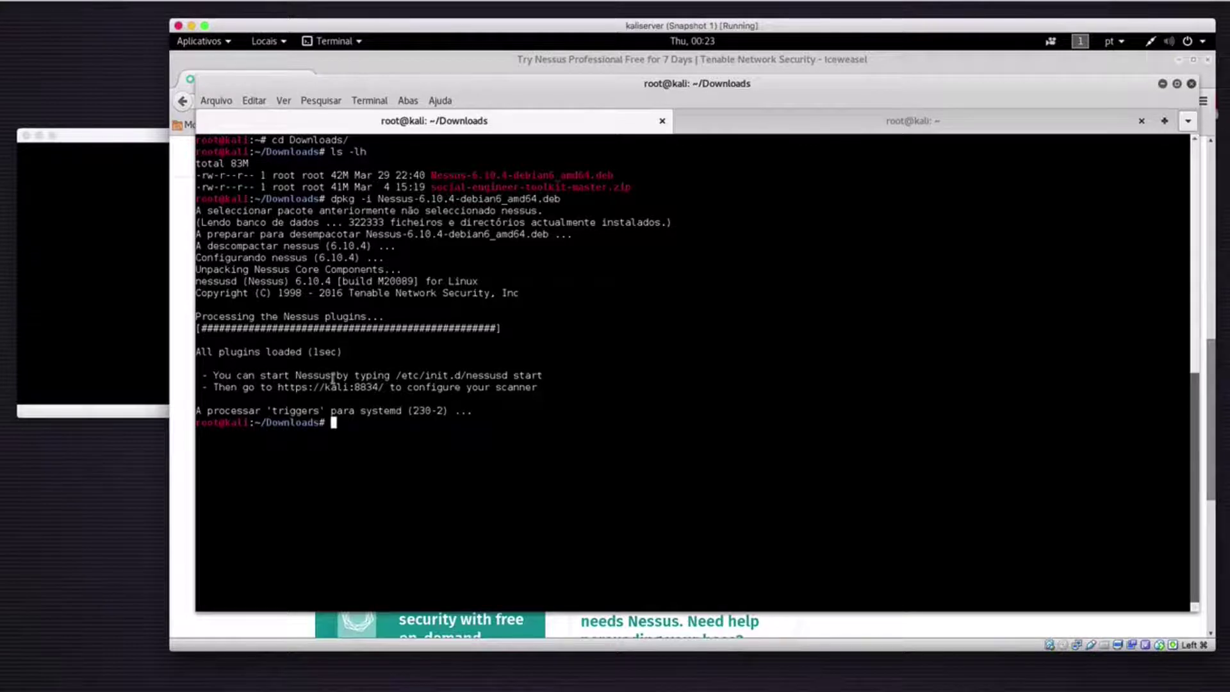
pyautogui.moveTo(218, 376); pyautogui.dragTo(541, 378)
pyautogui.click(544, 383)
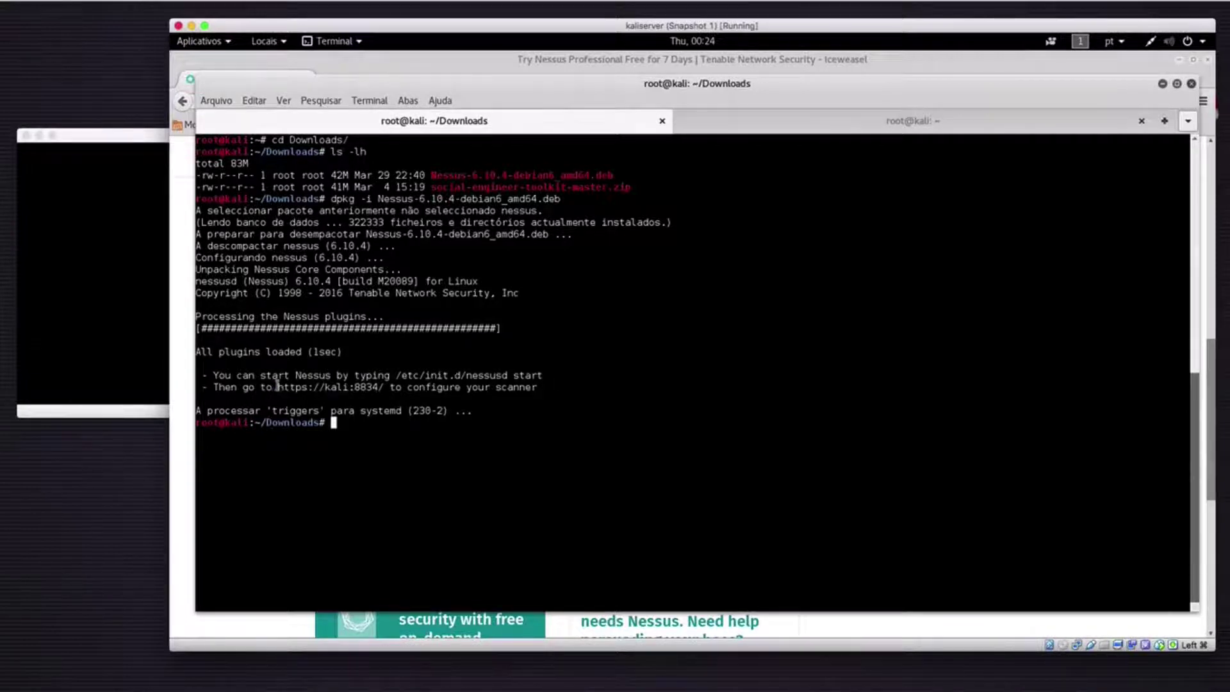
pyautogui.moveTo(276, 385); pyautogui.dragTo(384, 387)
pyautogui.click(422, 442)
pyautogui.press('Return')
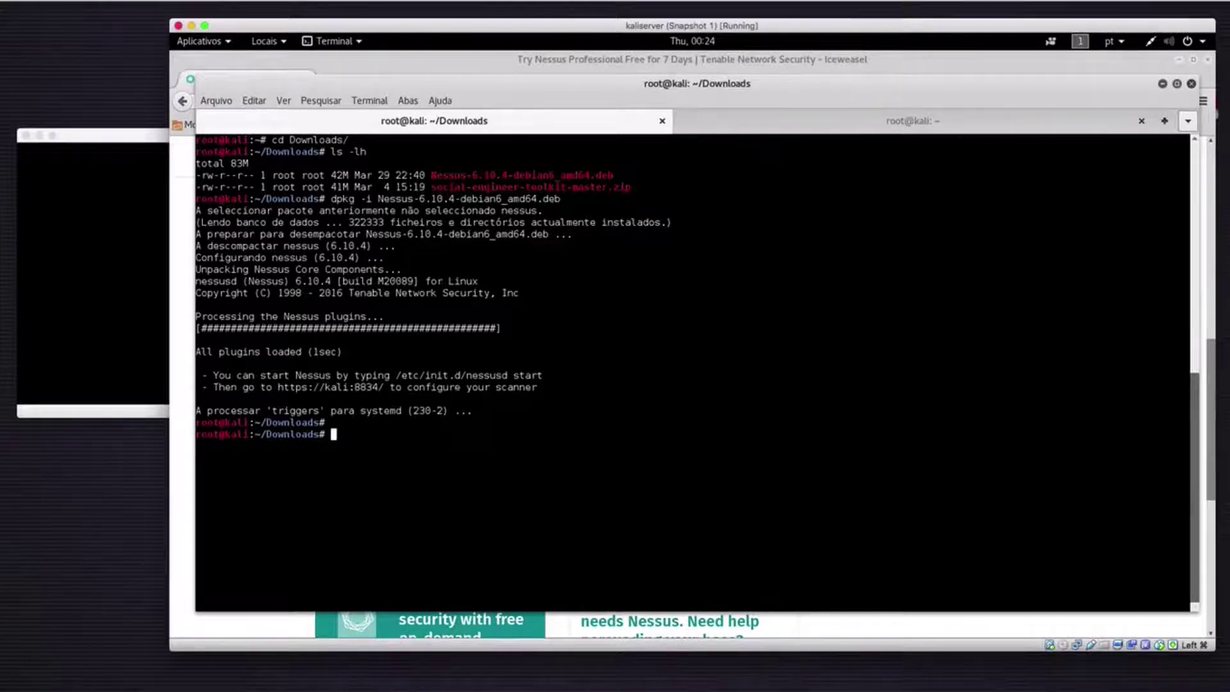
# - Start the Nessus service with service nessusd start
pyautogui.write('service nessusd start')
pyautogui.press('Return')
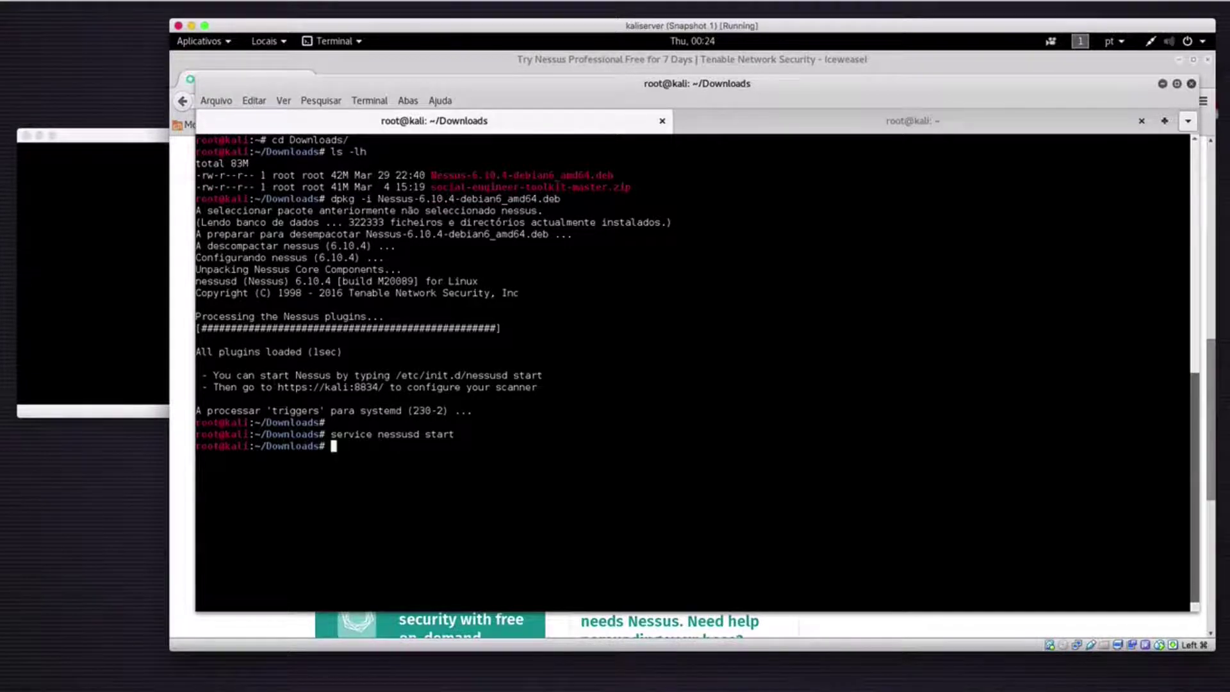
# - Run service nessusd status and highlight the active (running) line
pyautogui.press('Up')
pyautogui.press('BackSpace')
pyautogui.press('BackSpace')
pyautogui.press('BackSpace')
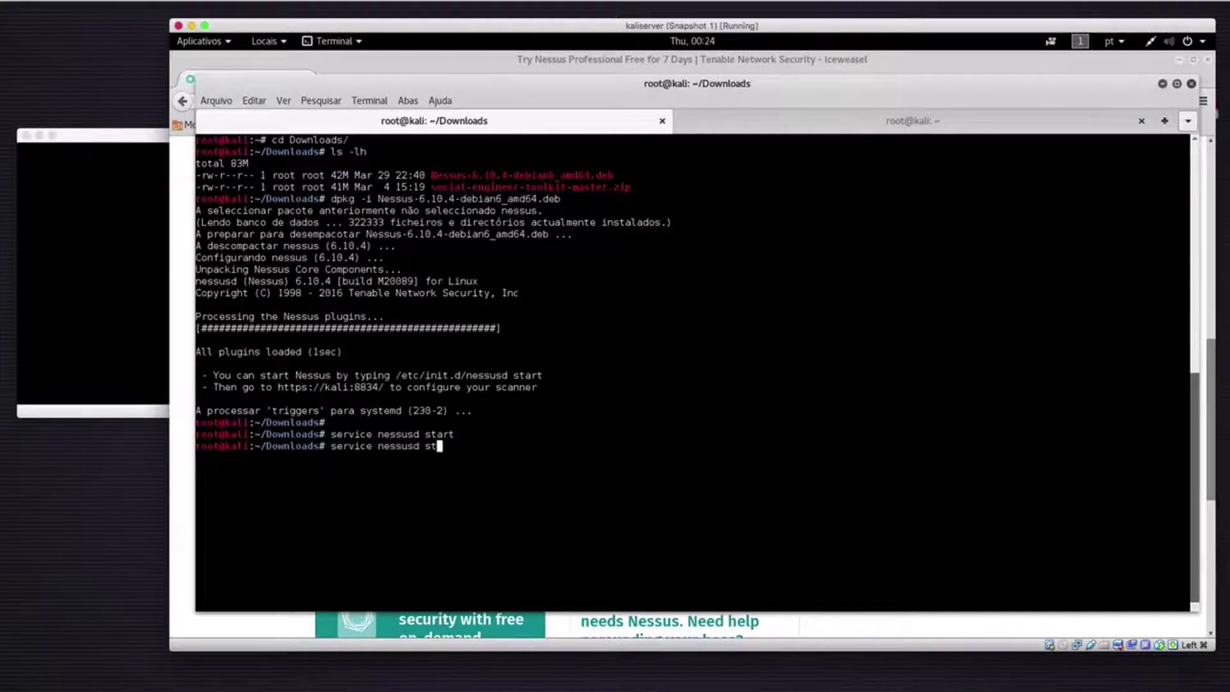
pyautogui.write('atus')
pyautogui.press('BackSpace')
pyautogui.press('BackSpace')
pyautogui.press('BackSpace')
pyautogui.press('BackSpace')
pyautogui.write('ta')
pyautogui.press('BackSpace')
pyautogui.press('BackSpace')
pyautogui.press('BackSpace')
pyautogui.write('tatus')
pyautogui.press('Return')
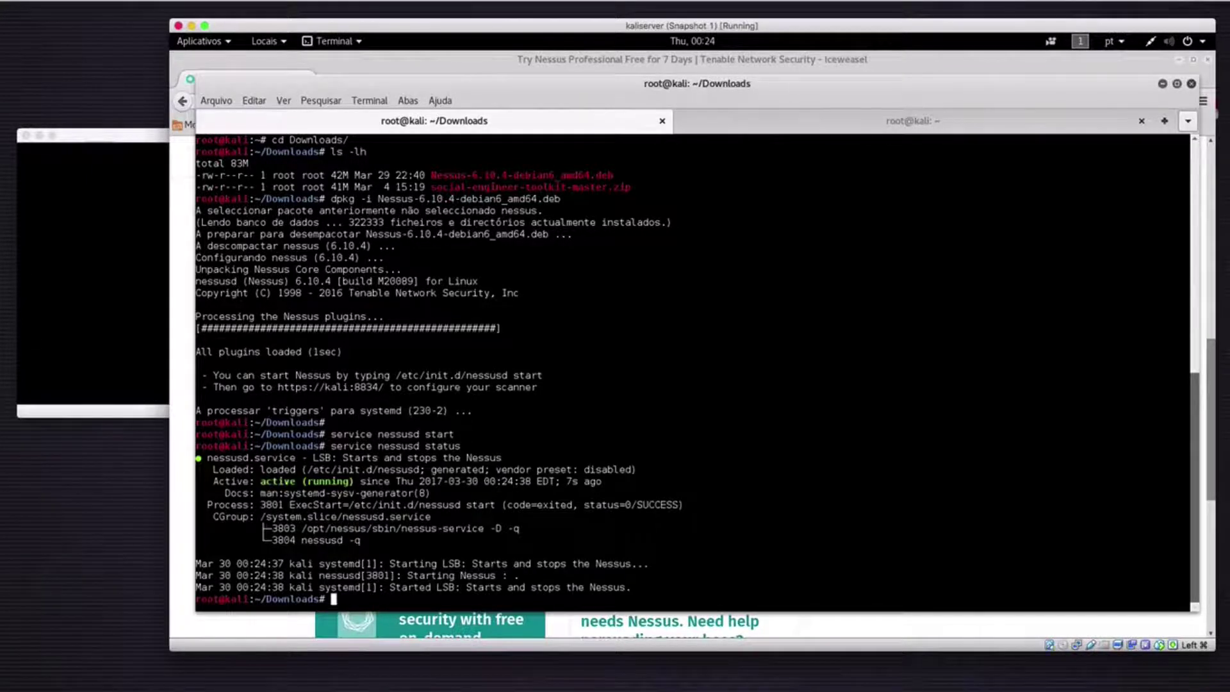
pyautogui.moveTo(353, 481); pyautogui.dragTo(313, 481)
pyautogui.click(383, 459)
pyautogui.click(386, 72)
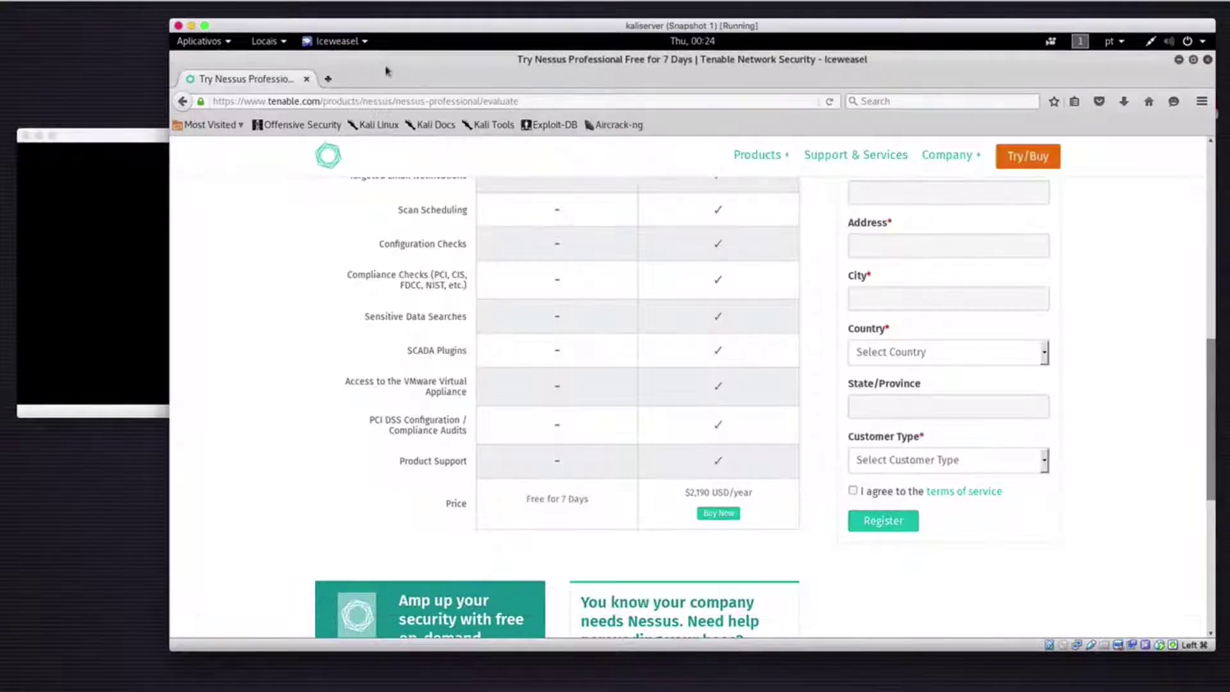
pyautogui.click(329, 80)
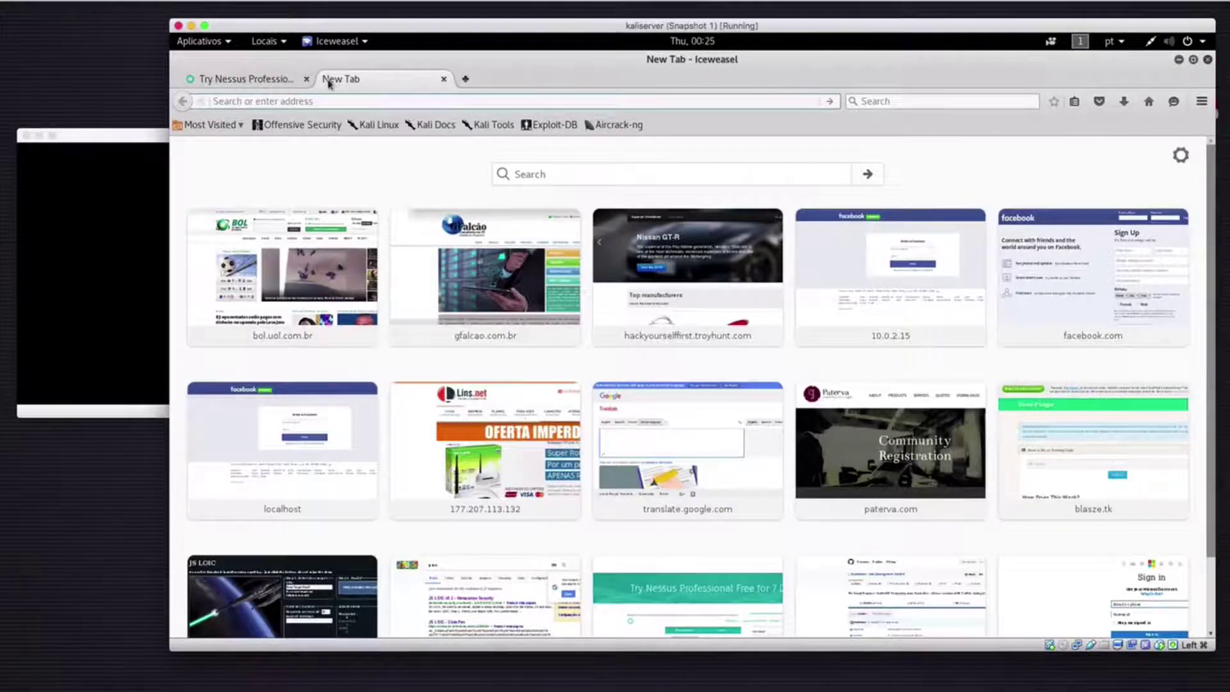
pyautogui.write('http:/')
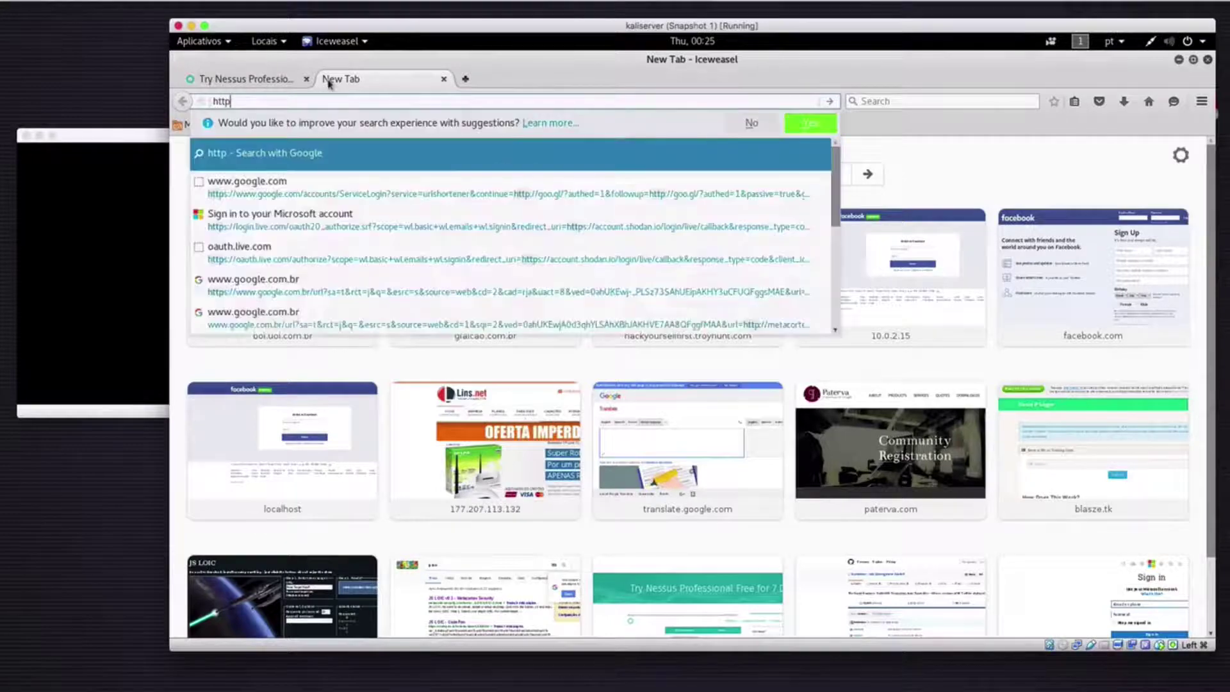
pyautogui.press('BackSpace')
pyautogui.press('BackSpace')
pyautogui.write('s://localhost/')
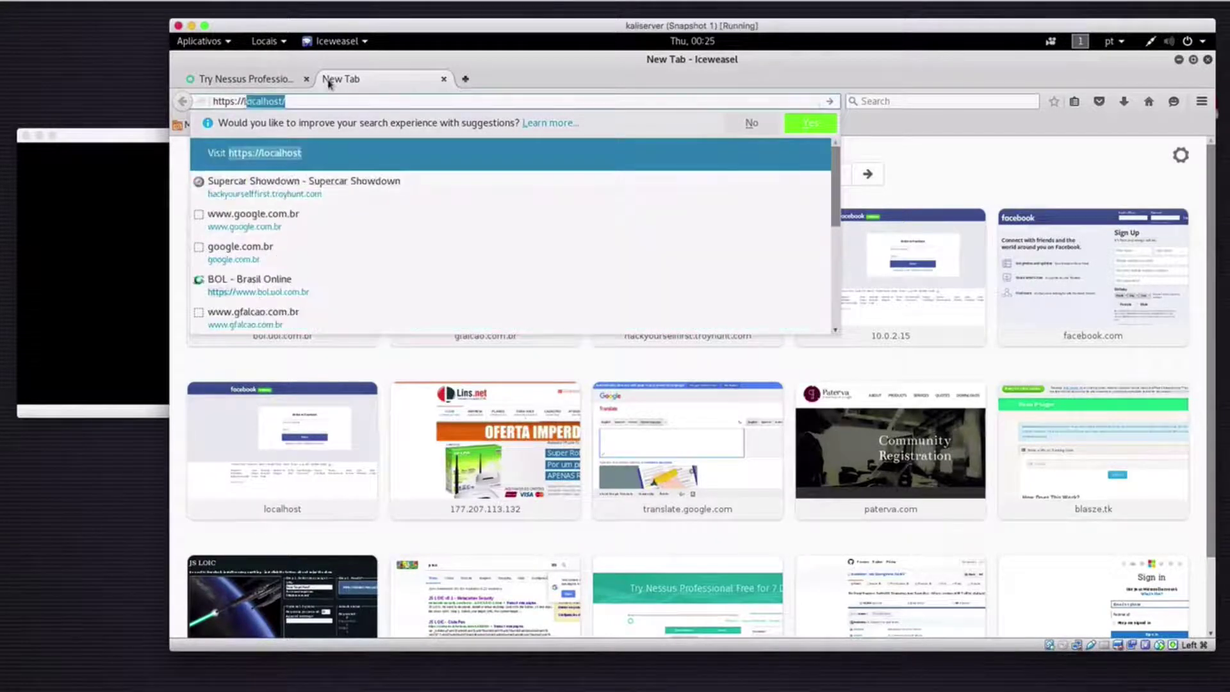
pyautogui.press('Return')
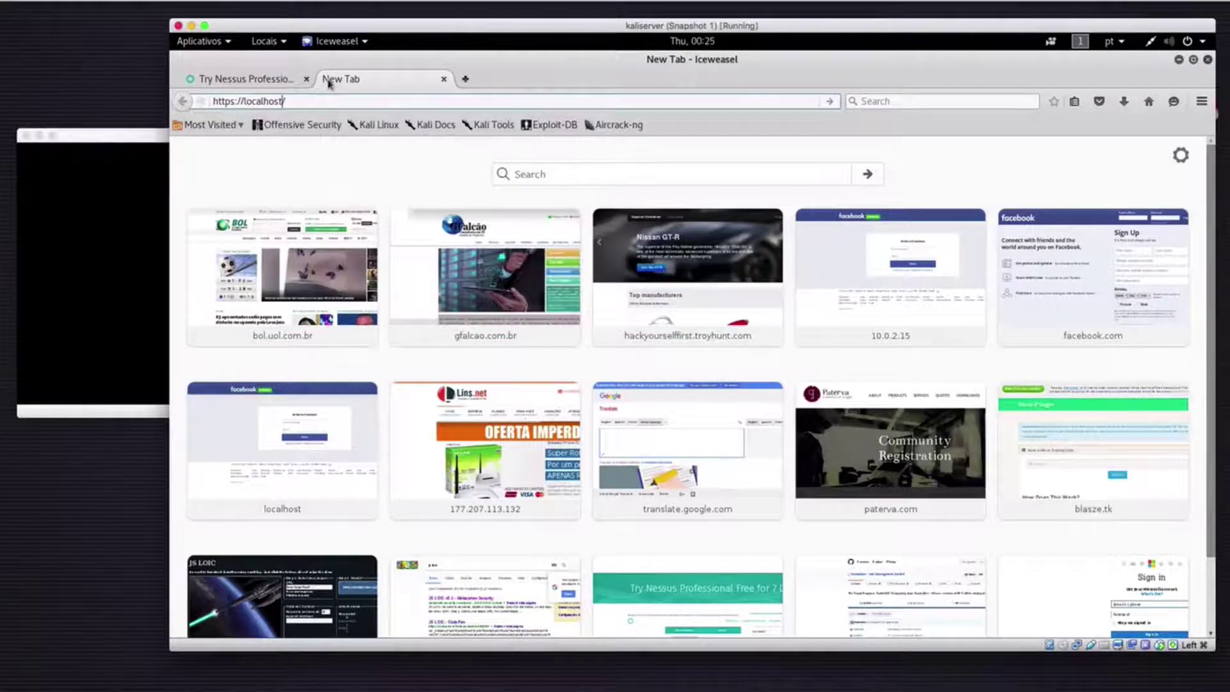
pyautogui.press('Left')
pyautogui.write(':')
pyautogui.hotkey('alt', 'Tab')
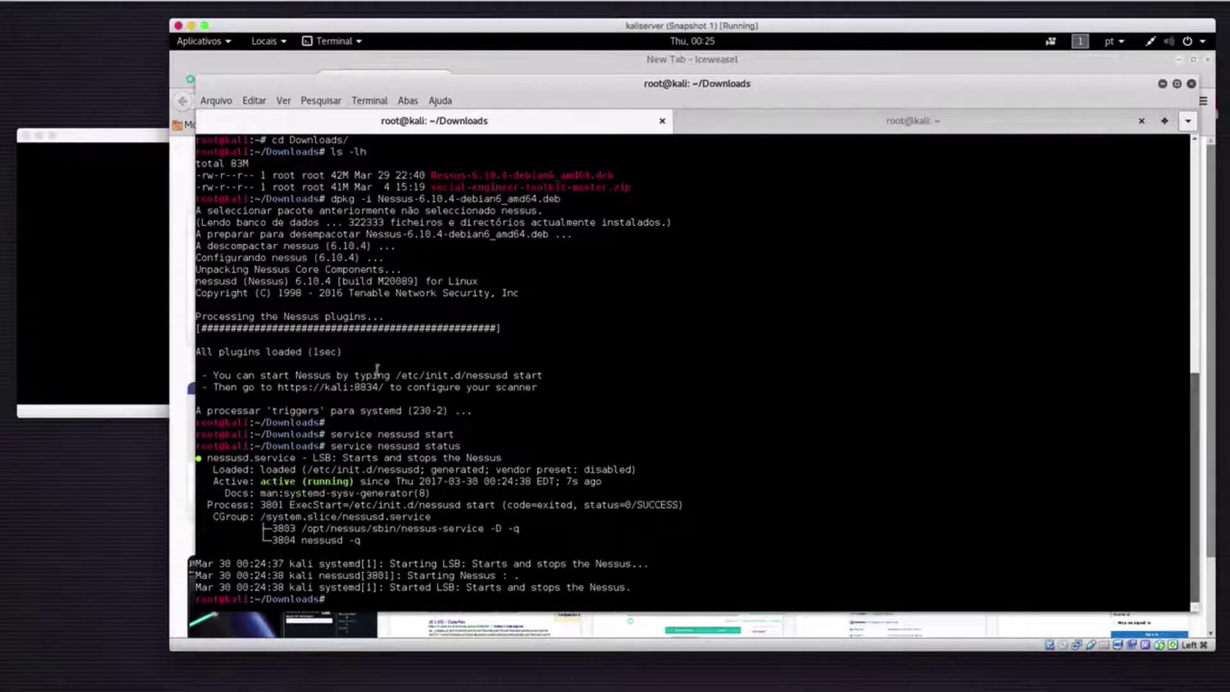
pyautogui.hotkey('alt', 'Tab')
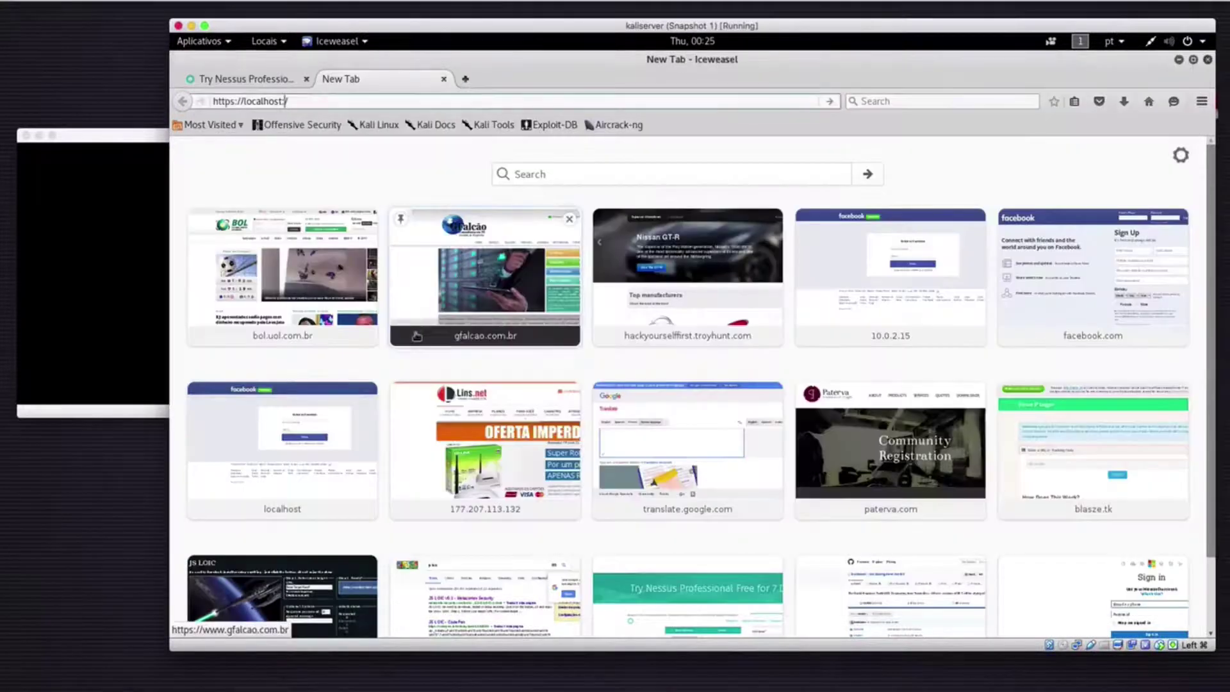
pyautogui.write('8834')
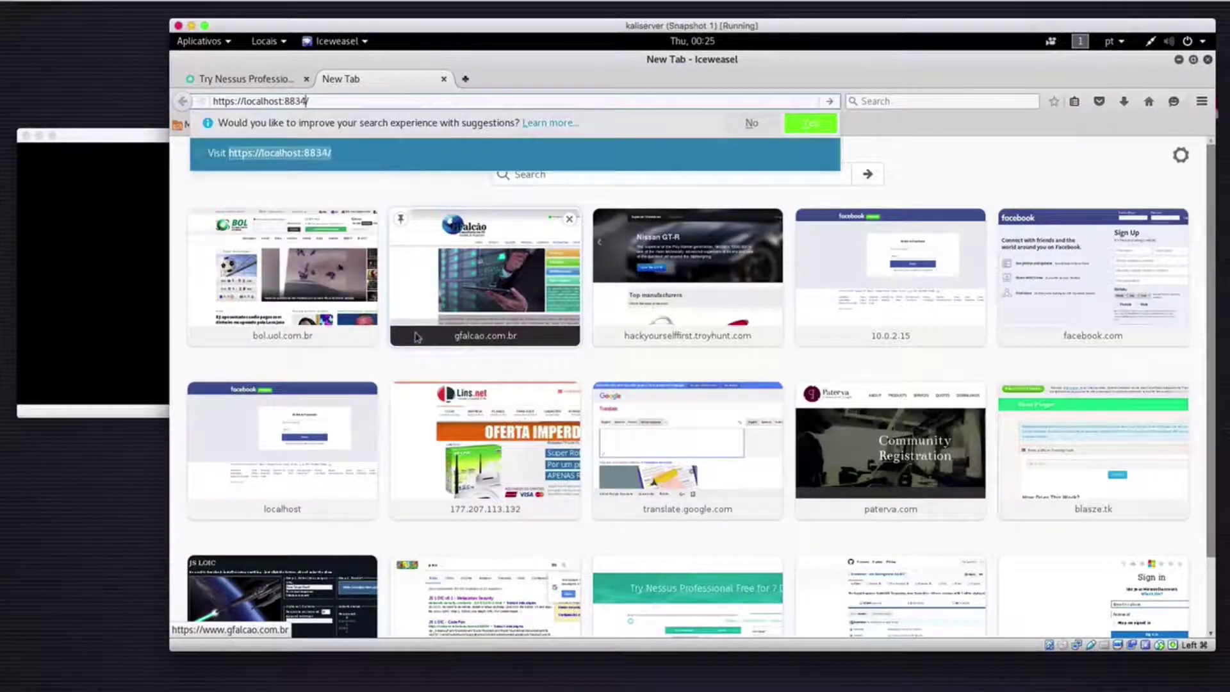
pyautogui.hotkey('alt', 'Tab')
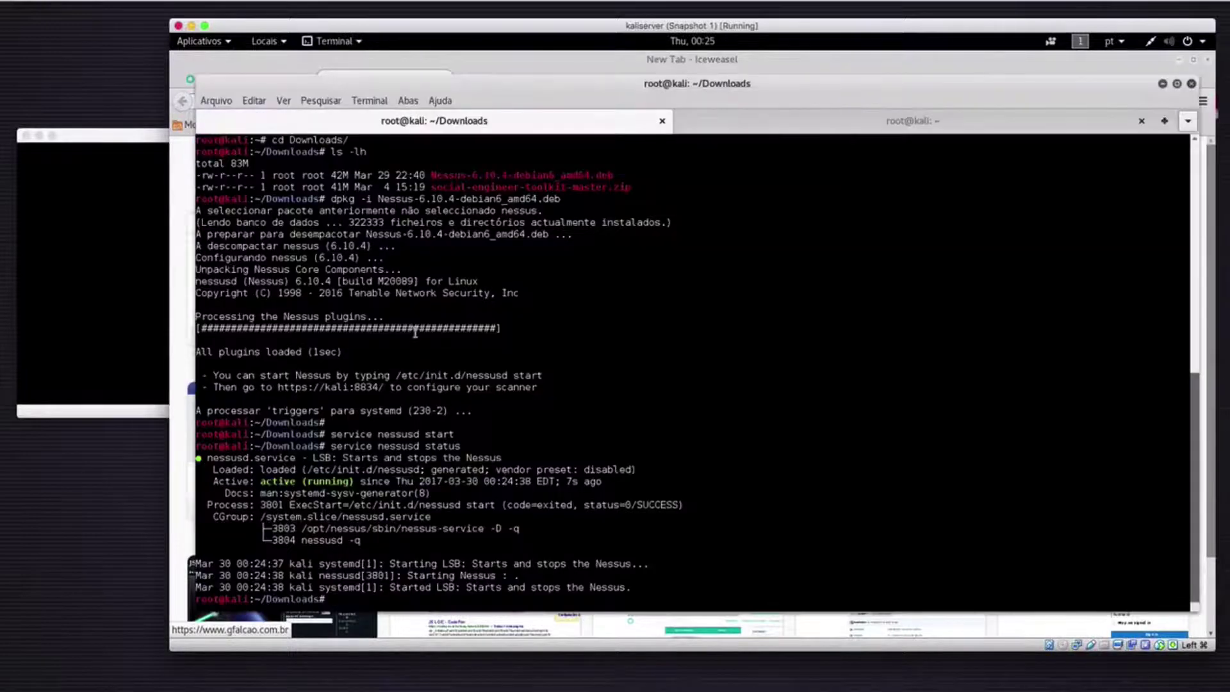
# - Clear the terminal and back out of a mistyped telnet -tupan command
pyautogui.write('clear')
pyautogui.press('Return')
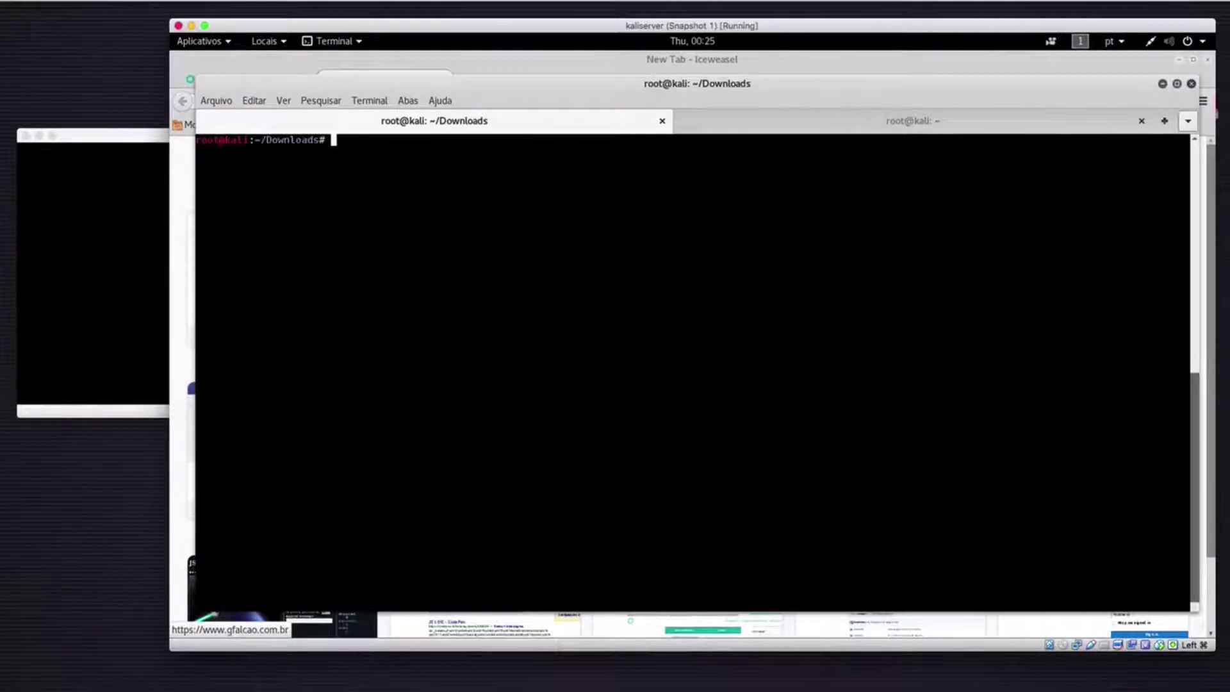
pyautogui.write('telnet -')
pyautogui.write('tupan')
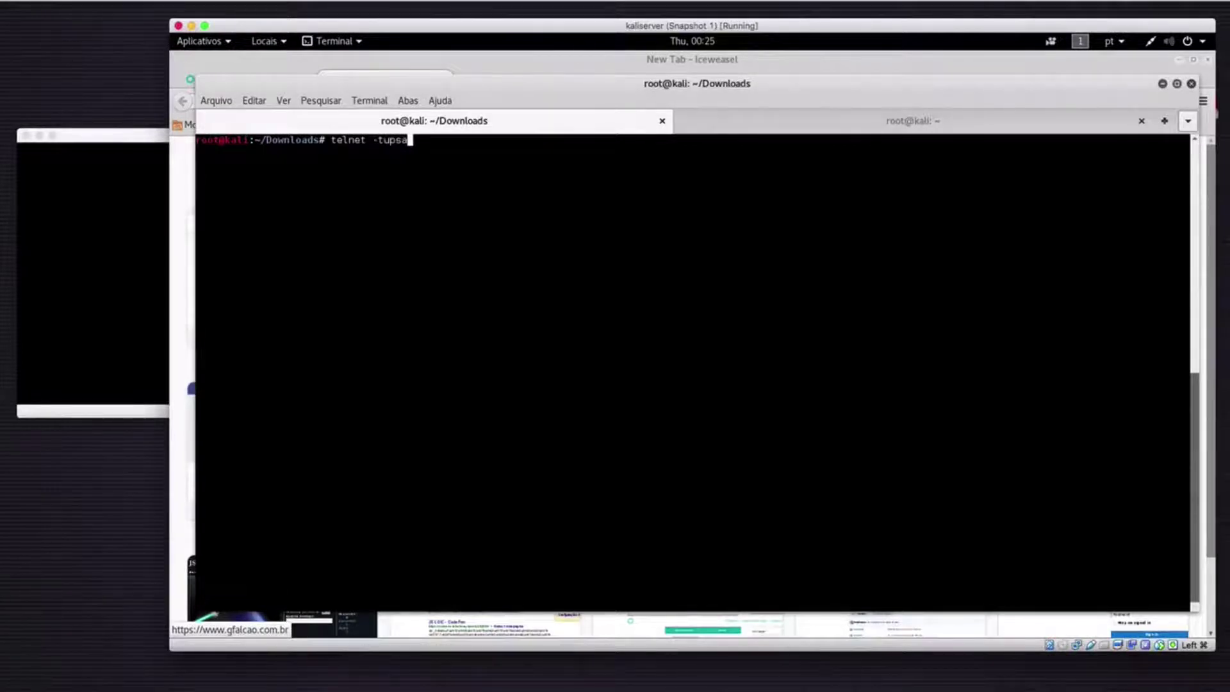
pyautogui.press('Return')
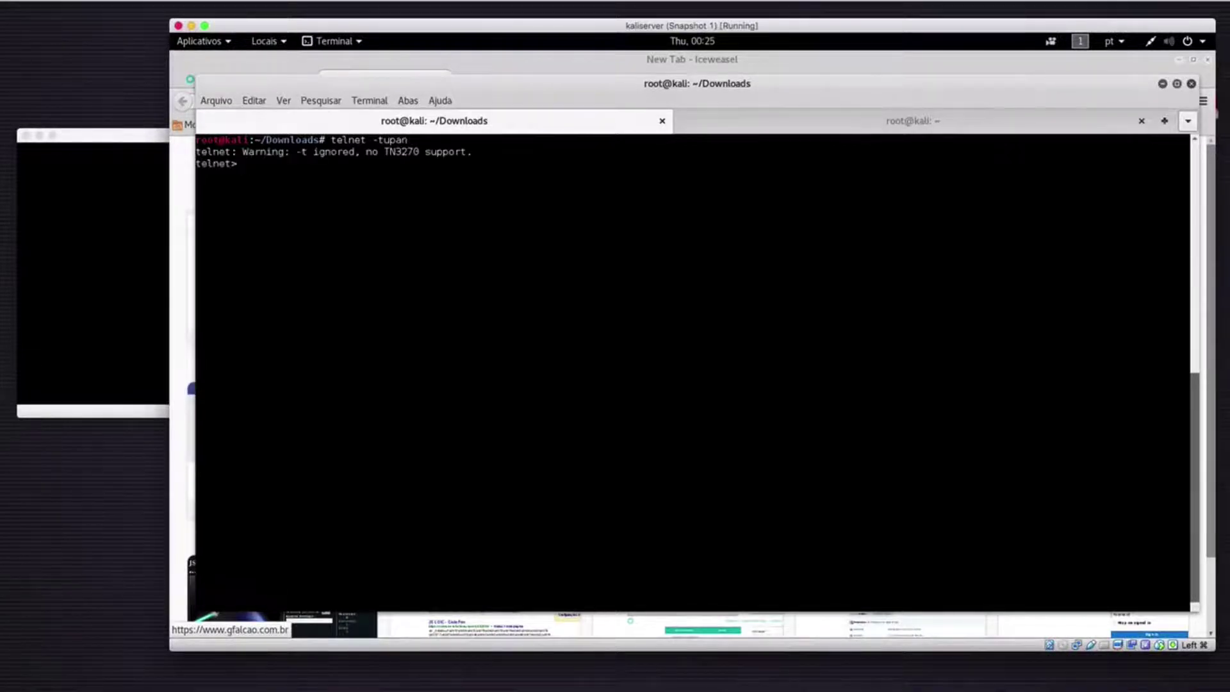
pyautogui.hotkey('ctrl', 'c')
pyautogui.press('Return')
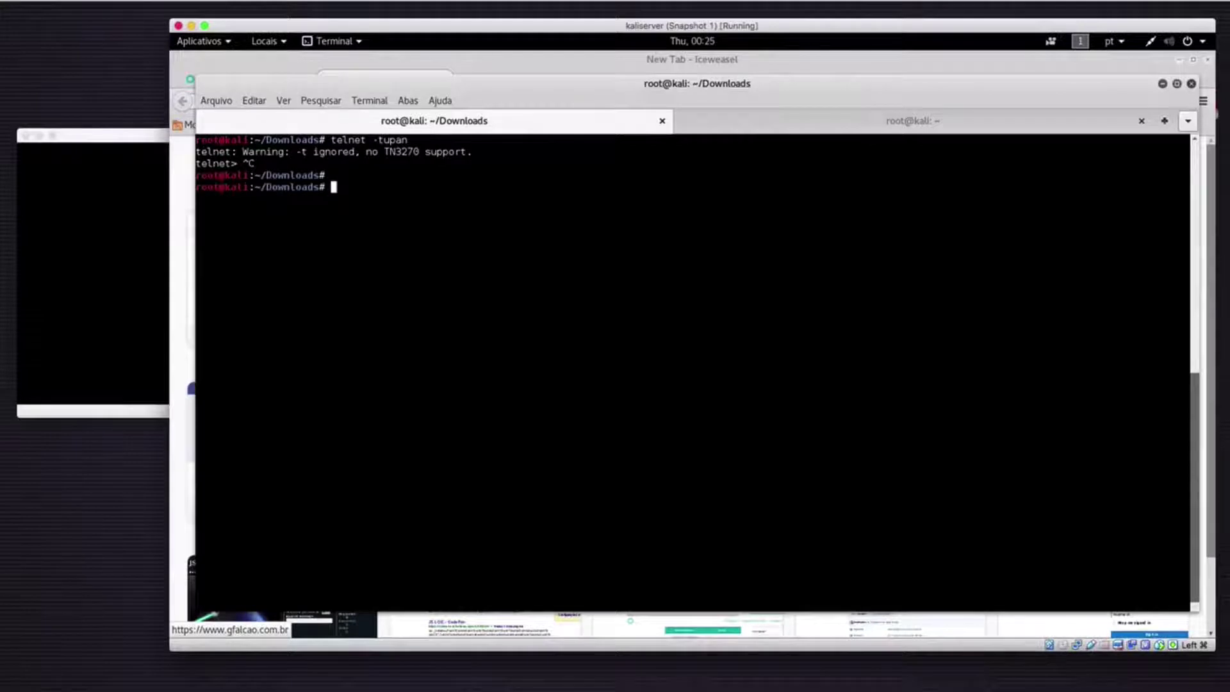
pyautogui.press('Return')
# - Run netstat -tupan and highlight the nessusd line listening on port 8834
pyautogui.write('retstat -')
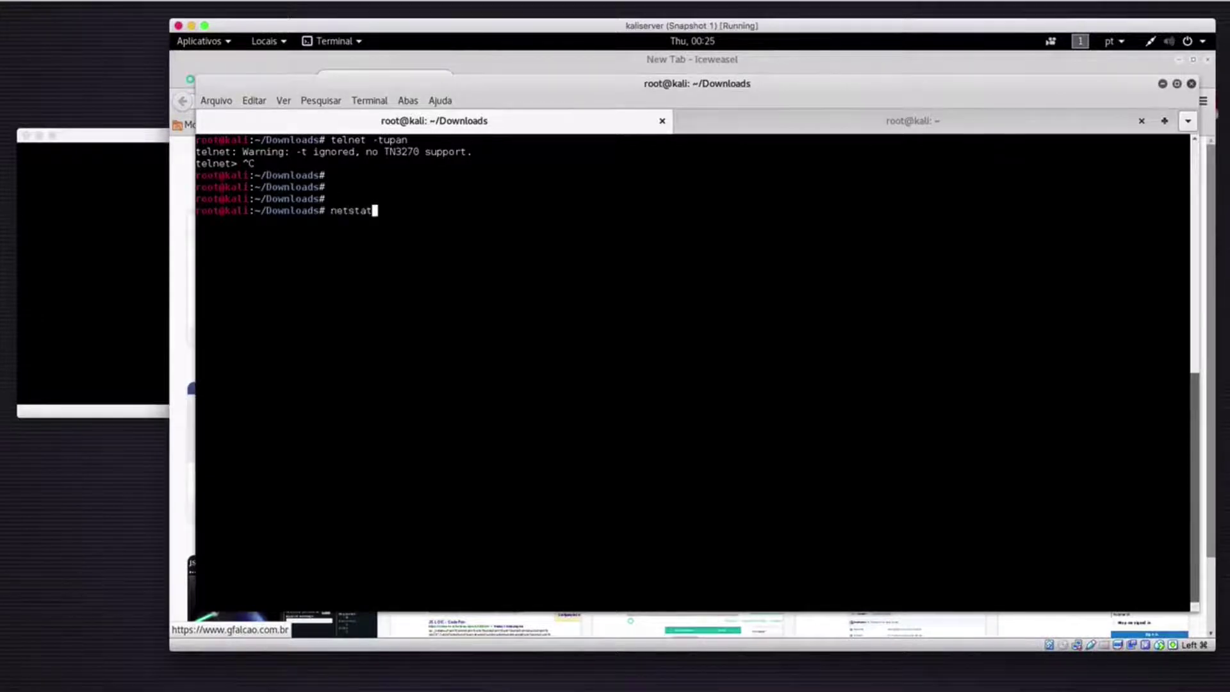
pyautogui.write('tupanl')
pyautogui.press('BackSpace')
pyautogui.press('BackSpace')
pyautogui.write('n')
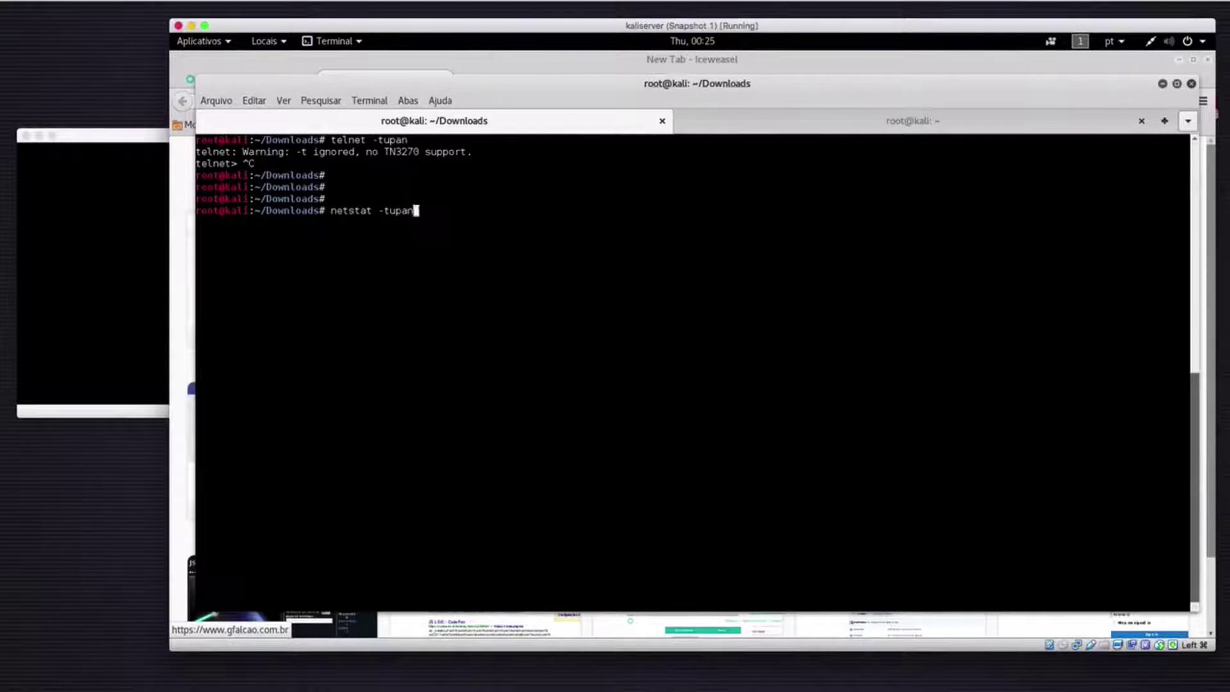
pyautogui.press('Return')
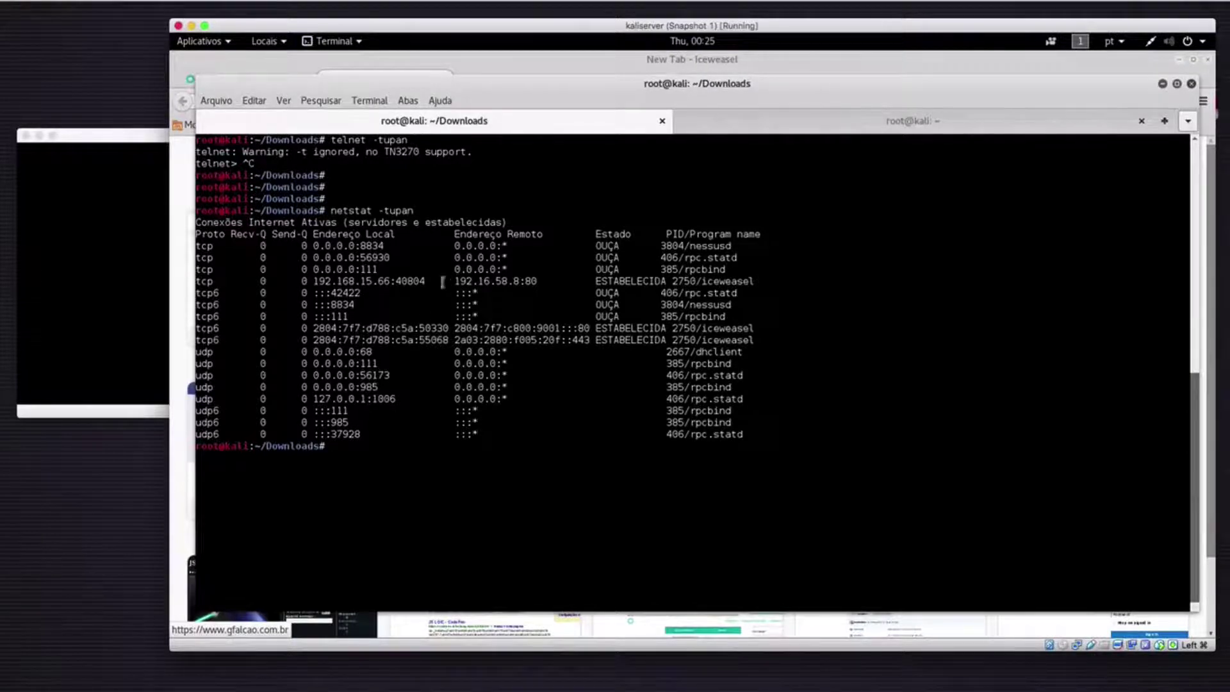
pyautogui.moveTo(201, 246); pyautogui.dragTo(736, 248)
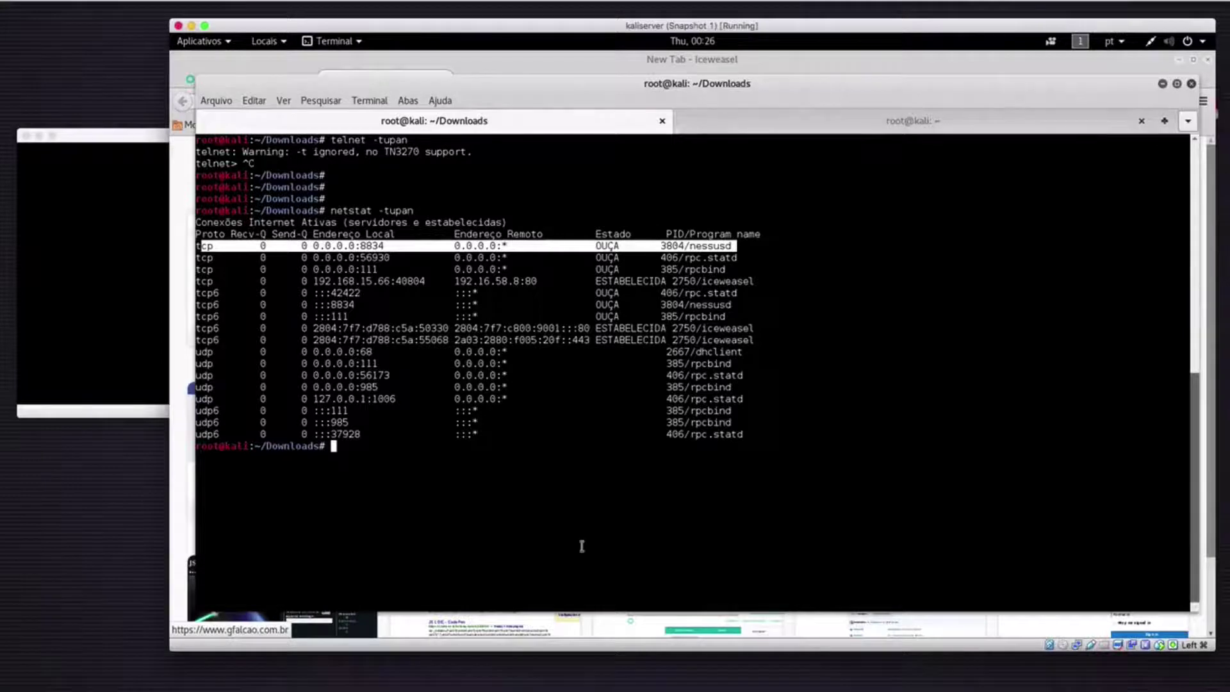
pyautogui.hotkey('alt', 'Tab')
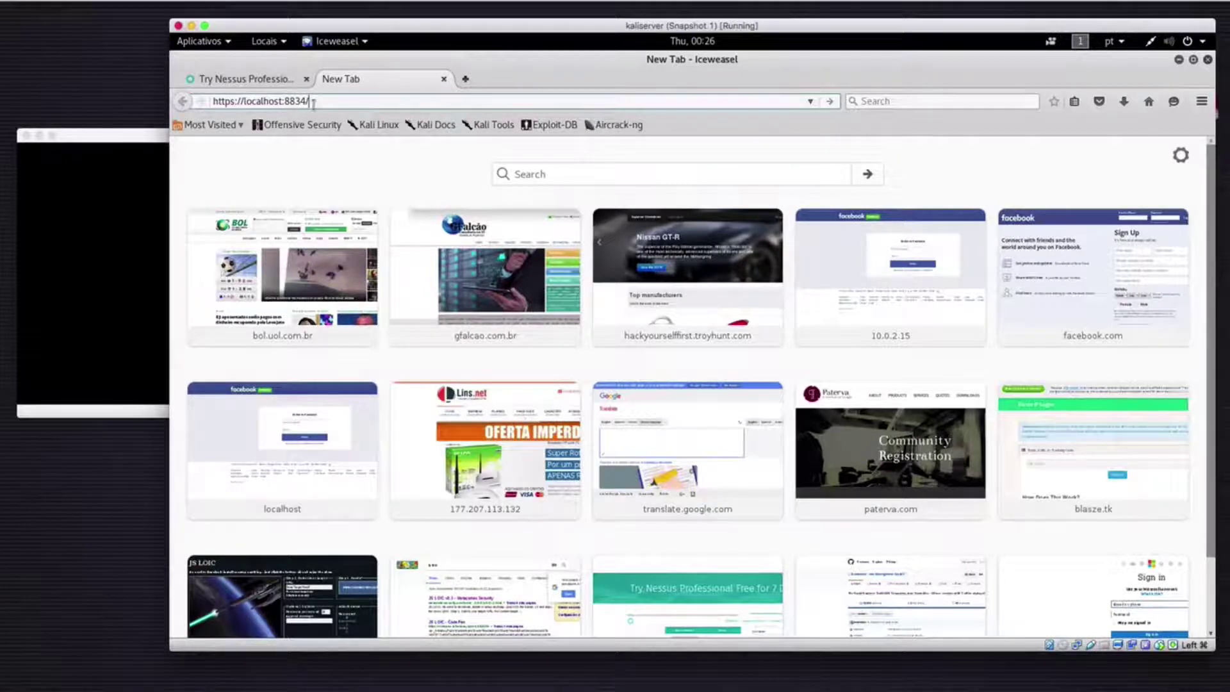
pyautogui.doubleClick(223, 101)
pyautogui.press('Return')
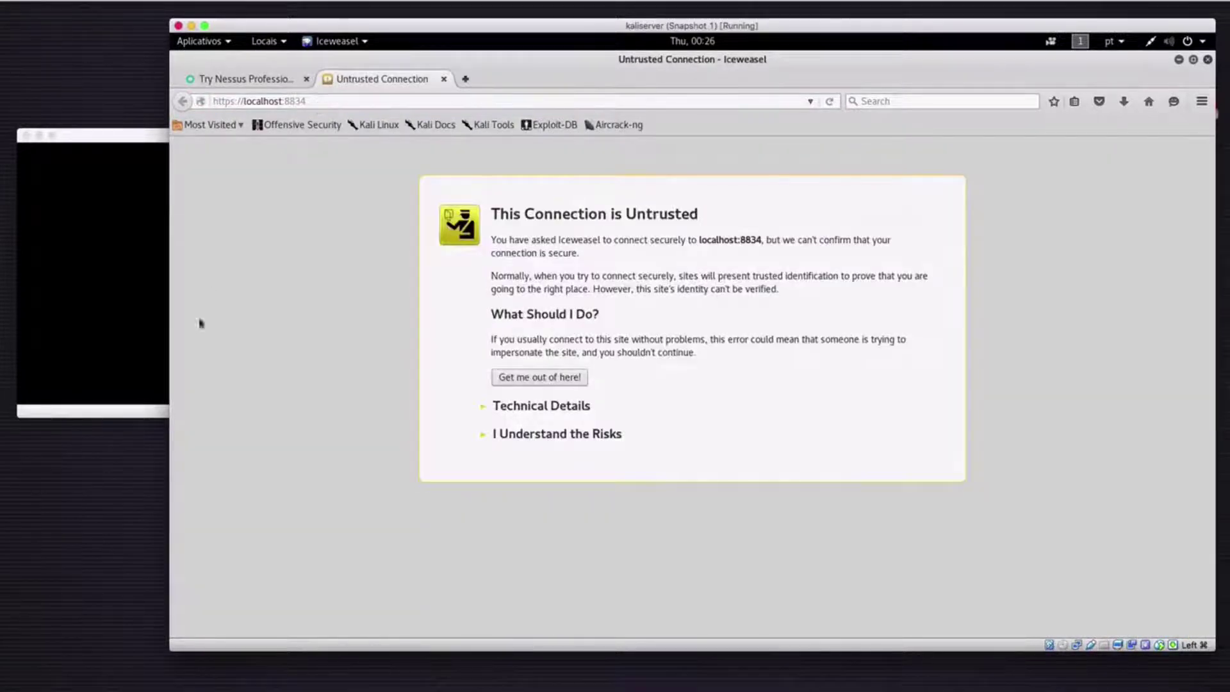
pyautogui.click(510, 437)
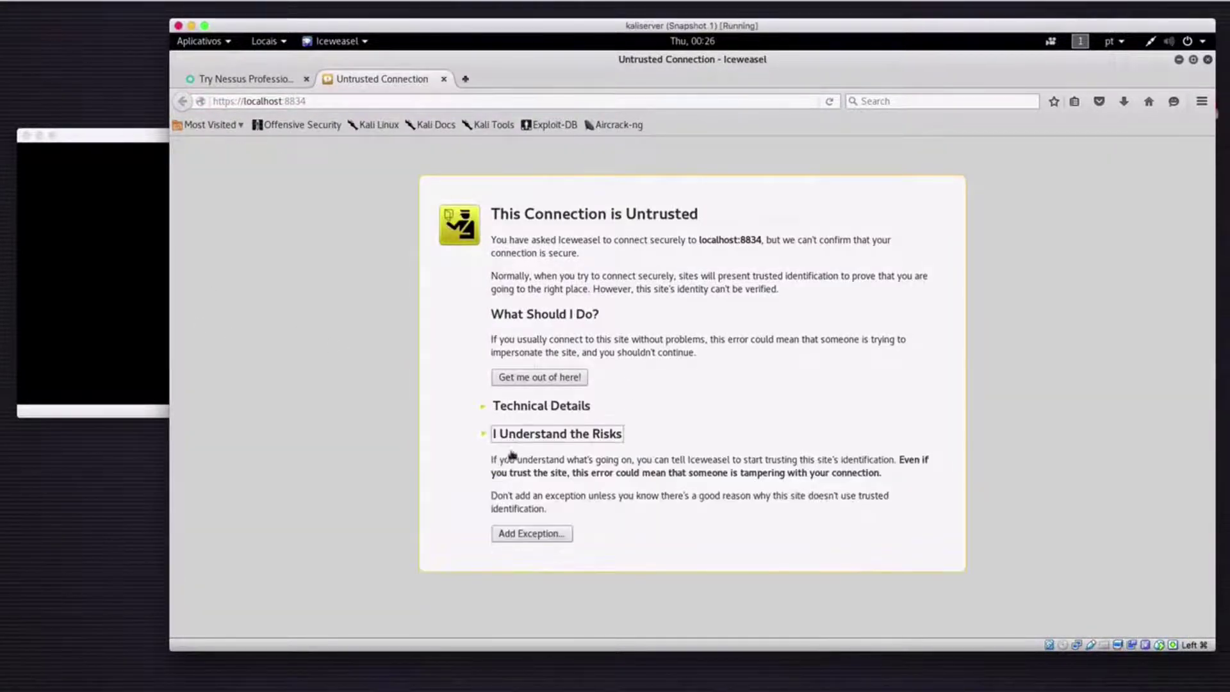
pyautogui.click(529, 533)
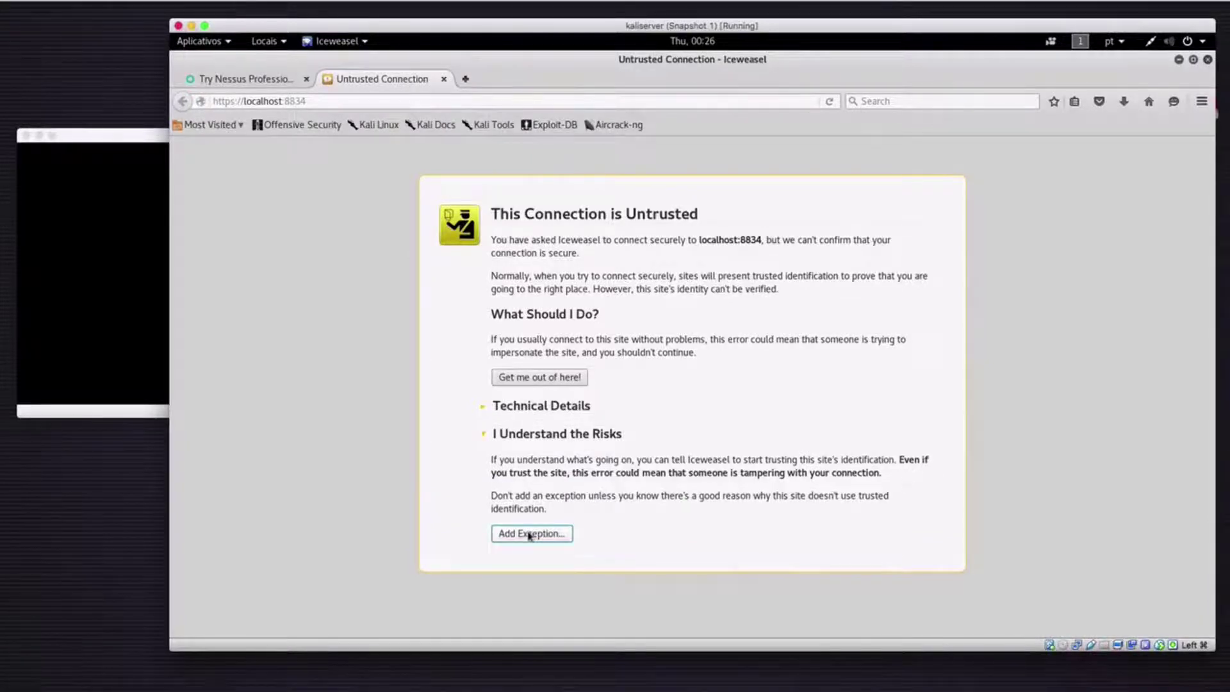
pyautogui.click(529, 533)
pyautogui.click(585, 493)
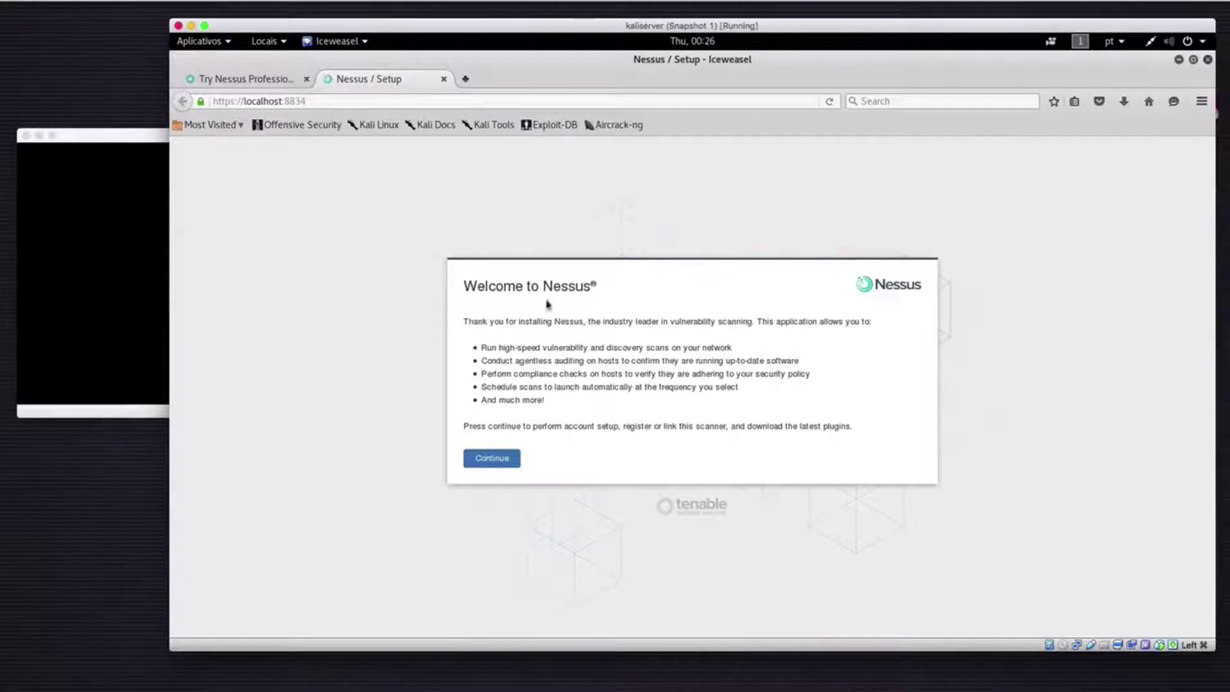
# - Set up the Nessus administrator account with a username and a confirmed password
pyautogui.click(484, 458)
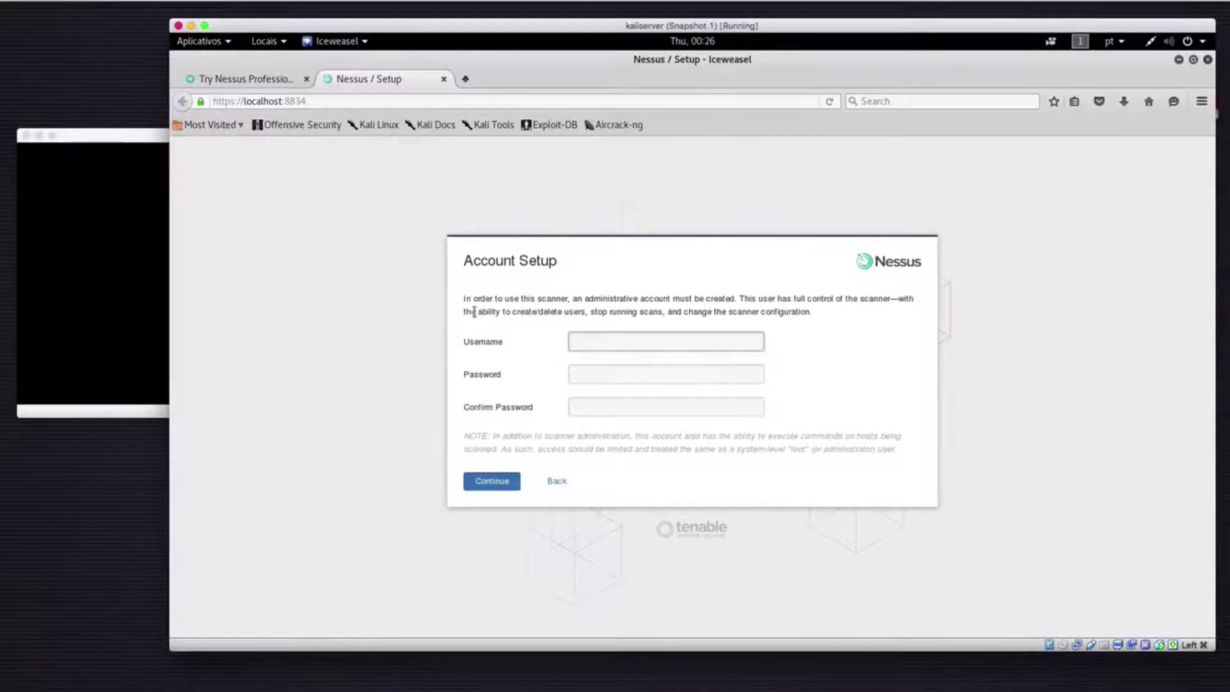
pyautogui.write('elton')
pyautogui.press('Tab')
pyautogui.write('******')
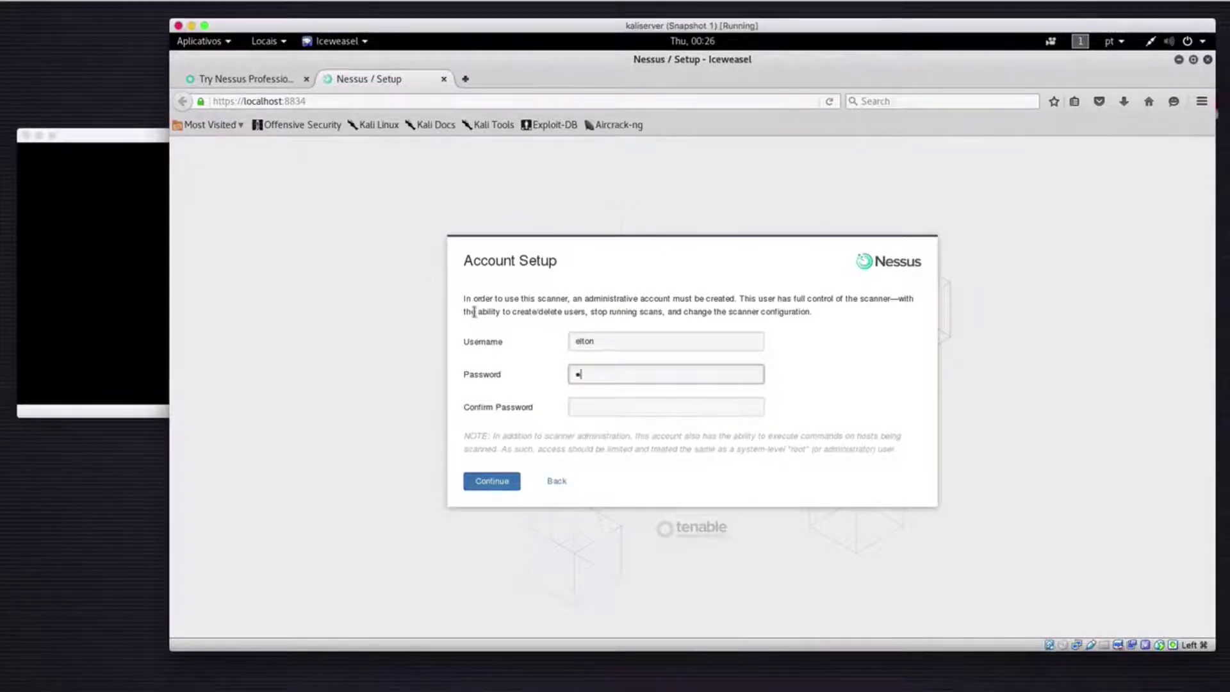
pyautogui.press('Tab')
pyautogui.write('******')
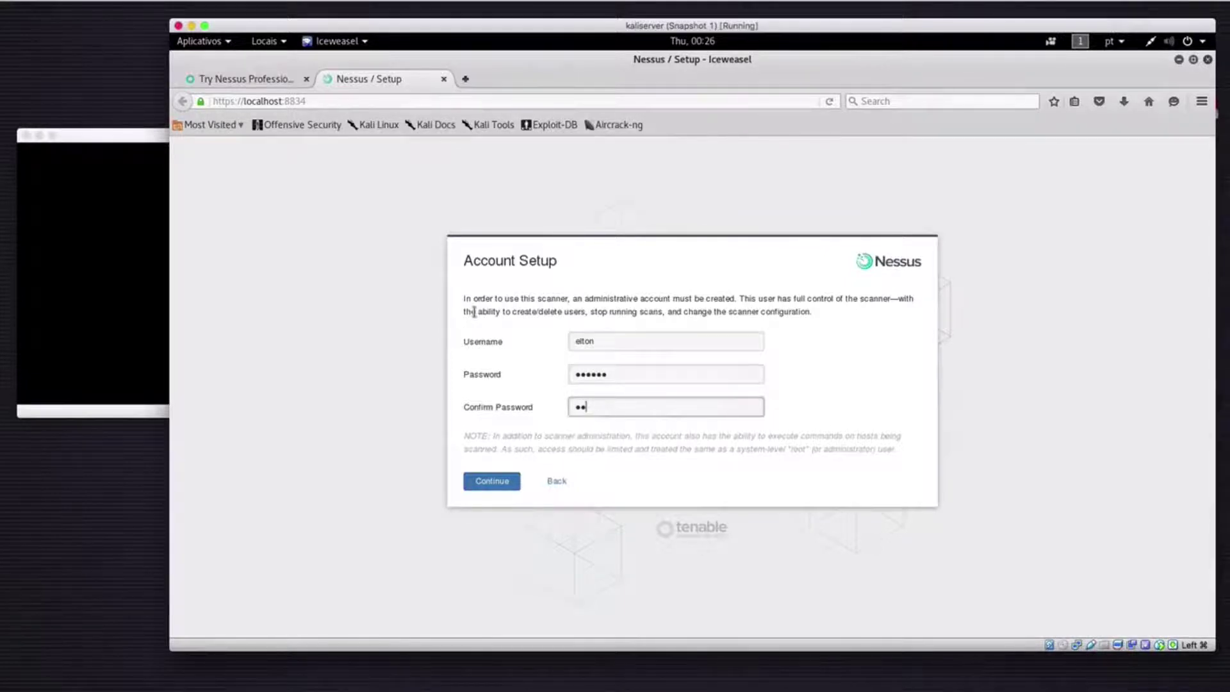
pyautogui.click(491, 484)
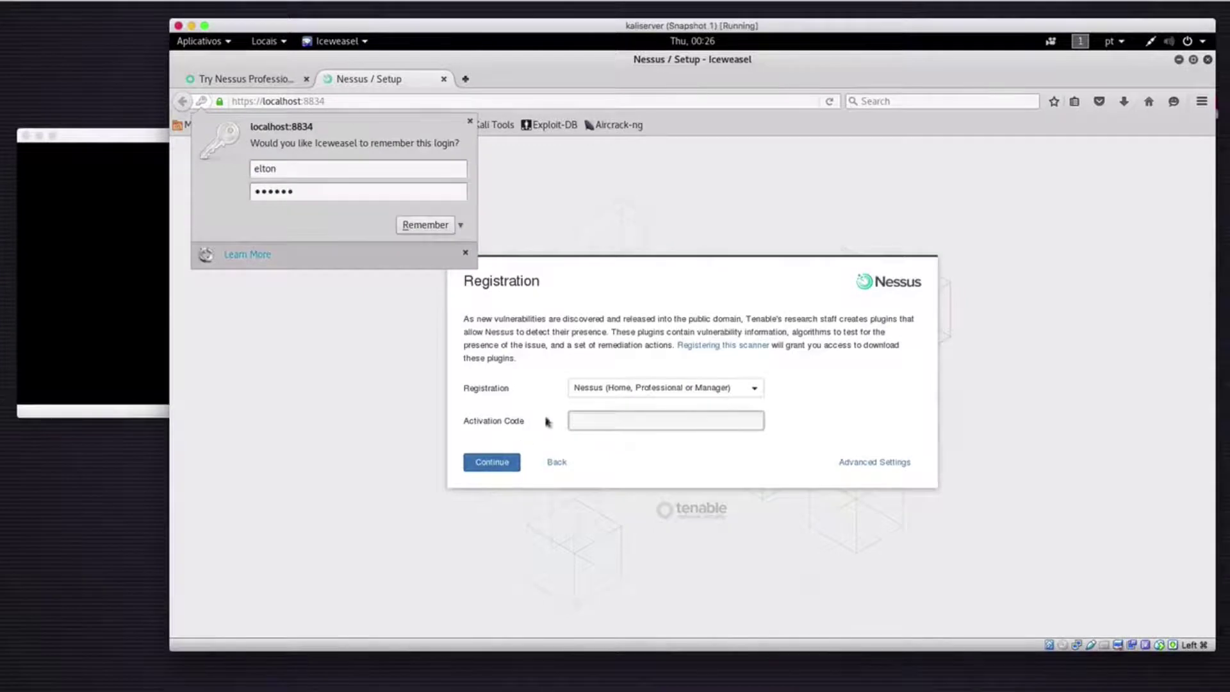
# - Dismiss the save-login popup and keep the Nessus (Home, Professional or Manager) registration type
pyautogui.click(586, 397)
pyautogui.click(586, 396)
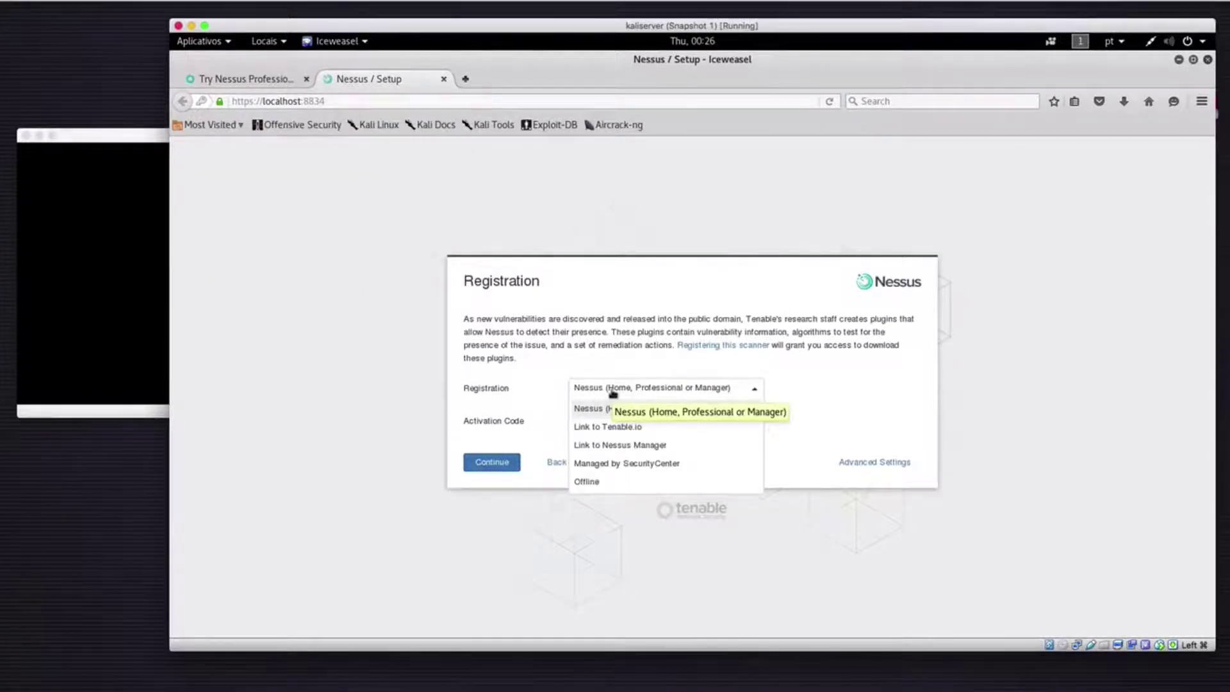
pyautogui.click(612, 392)
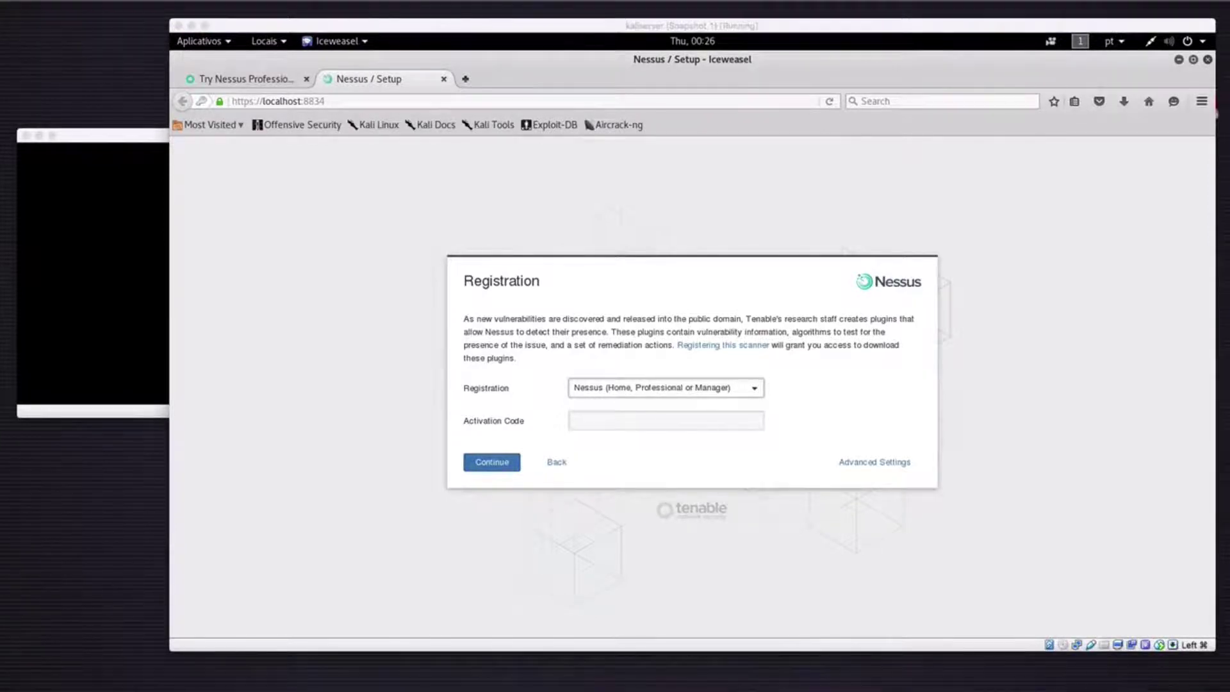
# - Enter the activation code and submit it, then return to the code field after Error 500
pyautogui.click(606, 427)
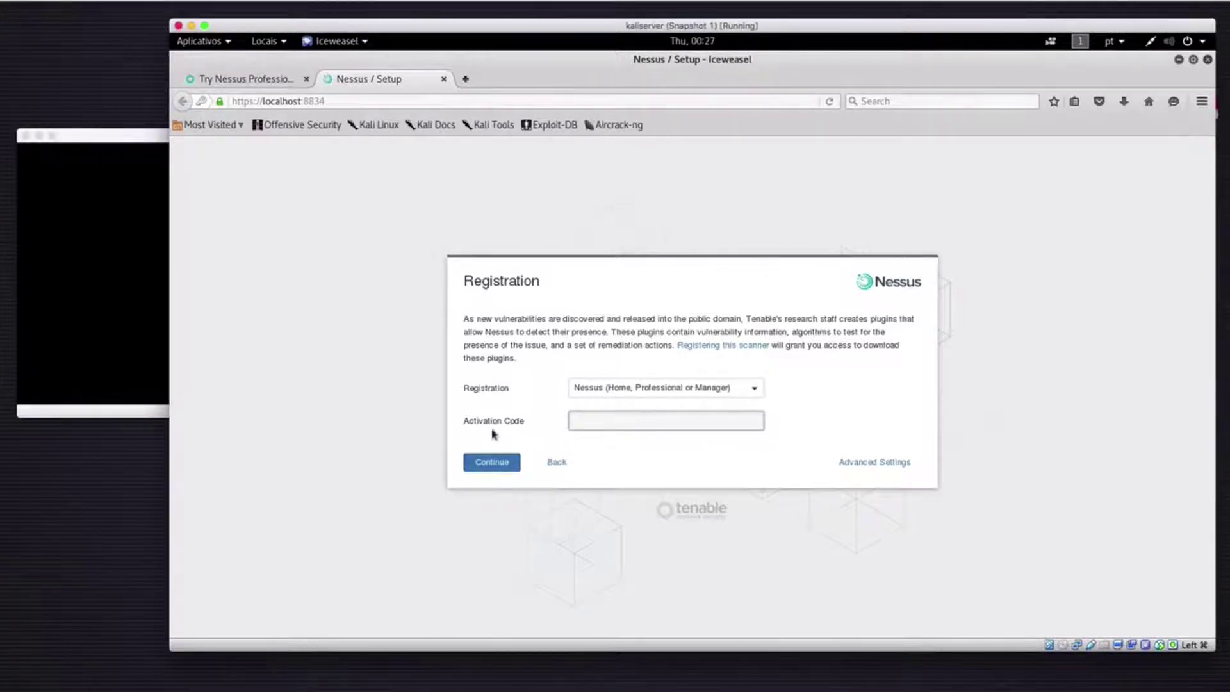
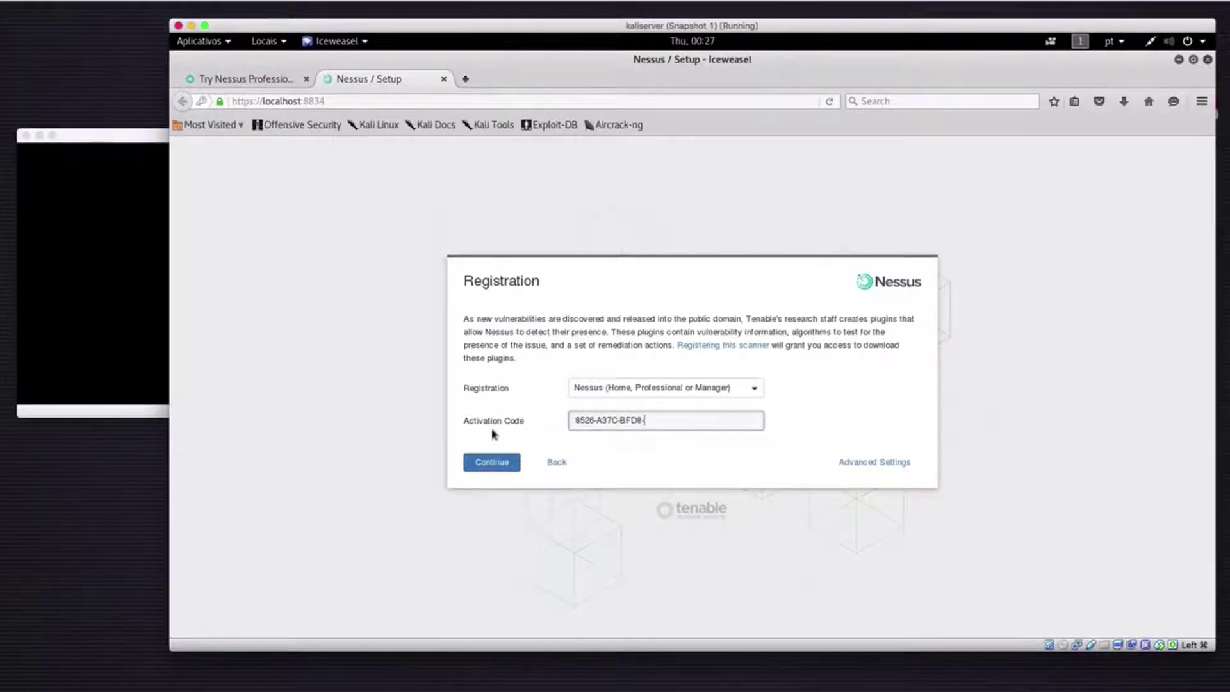
pyautogui.click(489, 466)
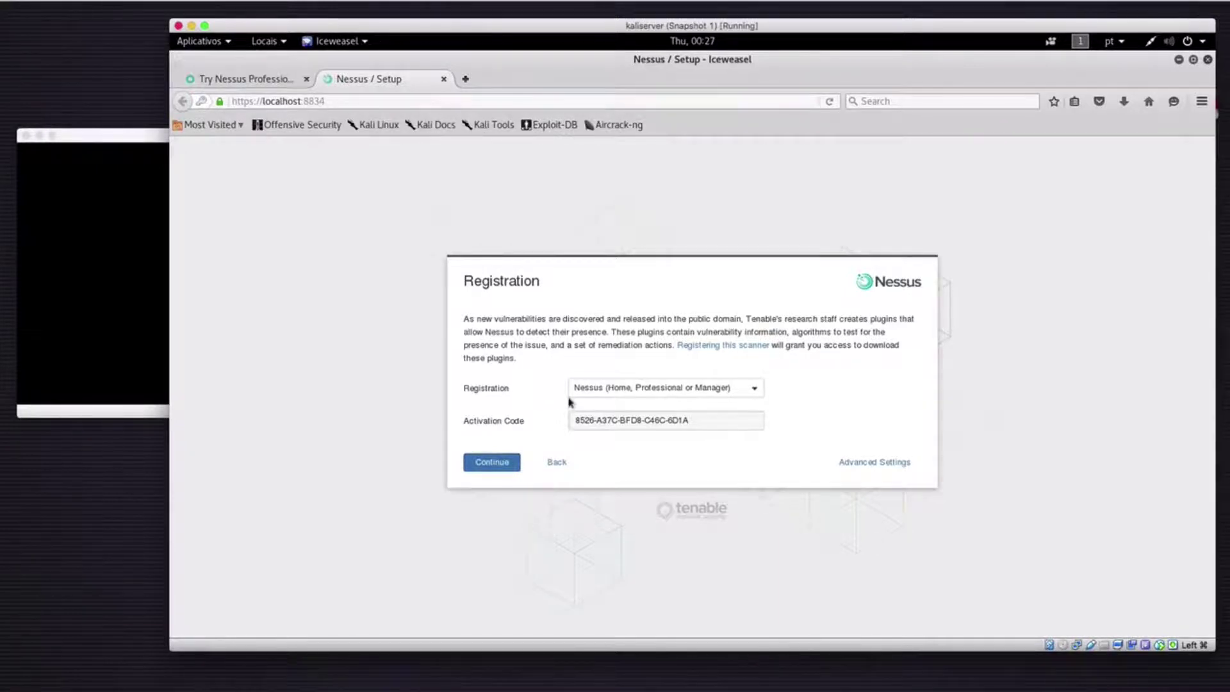
pyautogui.click(591, 417)
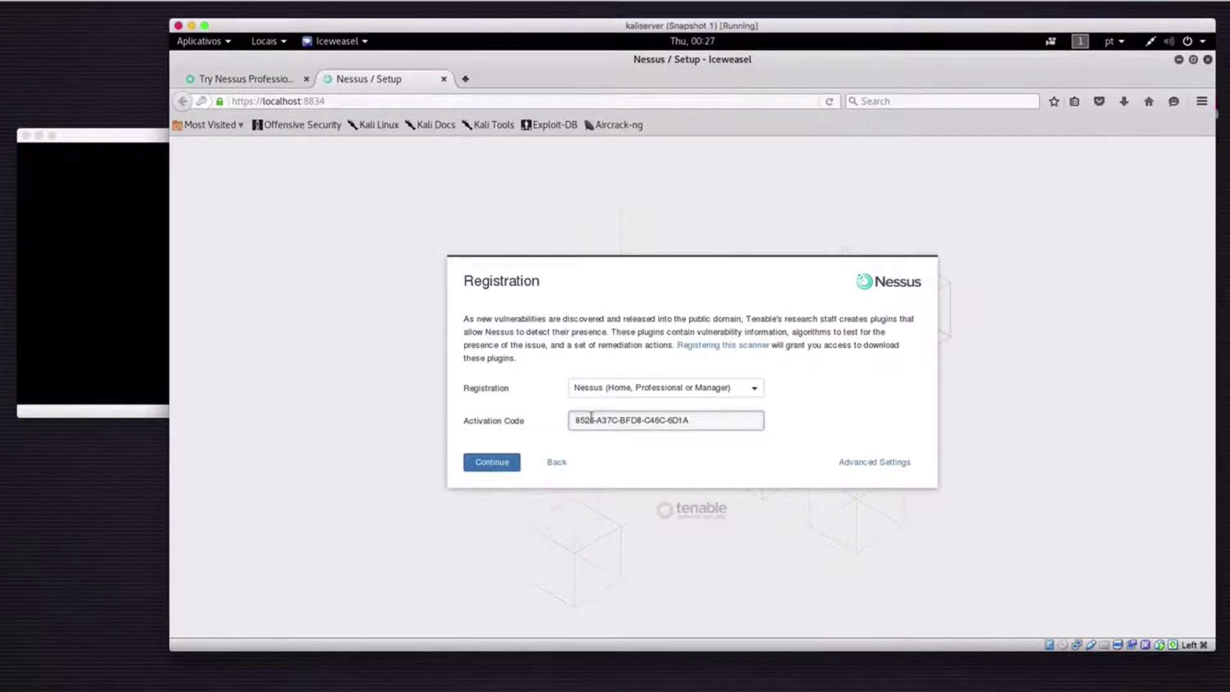
# - Add the WEBEVAL- prefix in front of the existing activation code
pyautogui.write('WEBEVAL')
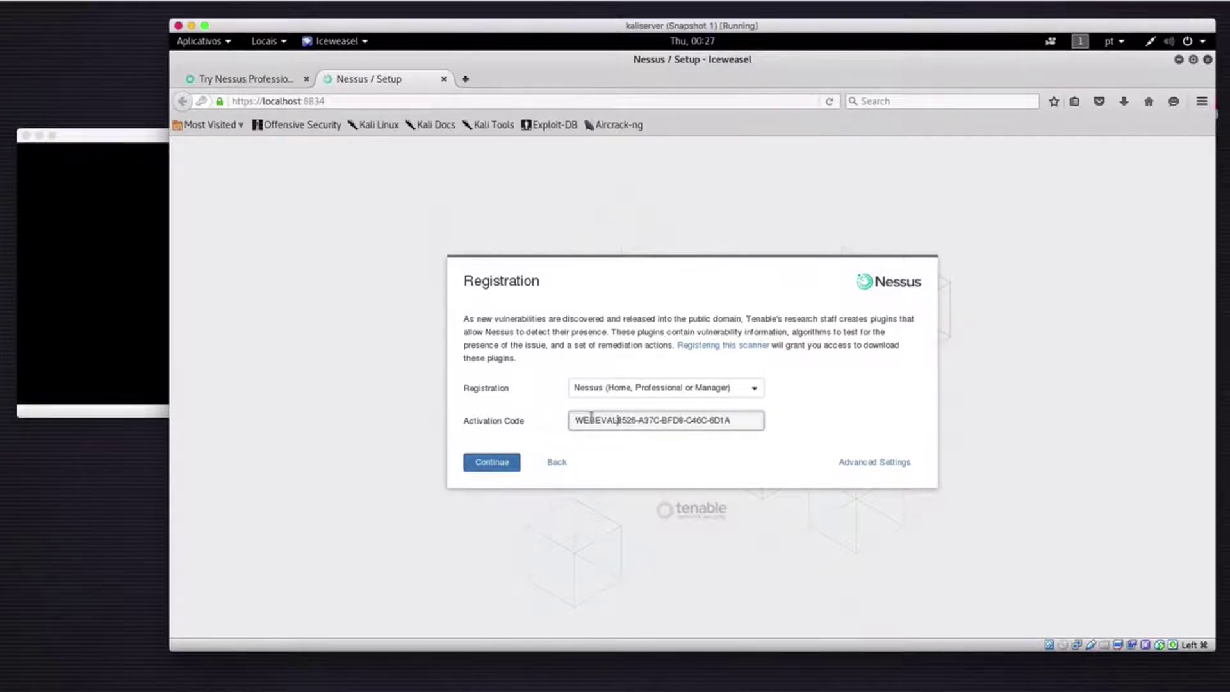
pyautogui.write('-')
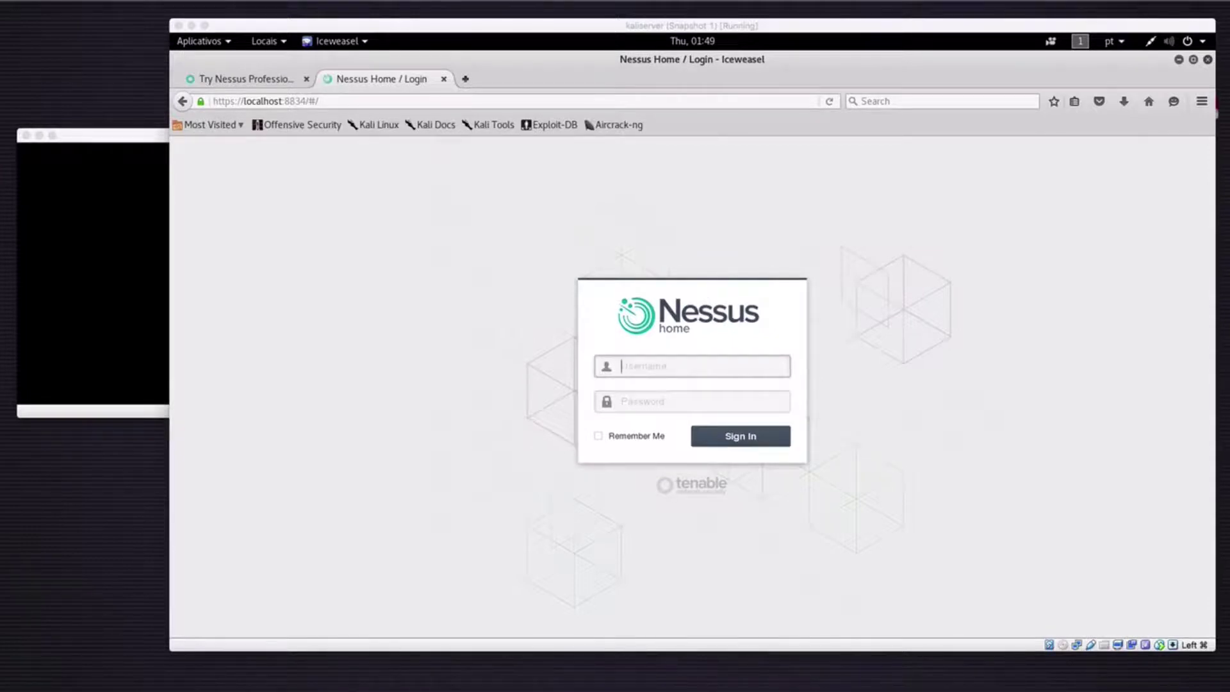
# - Log in to Nessus Home with the administrator username and password, dismissing the save-login prompt
pyautogui.click(474, 388)
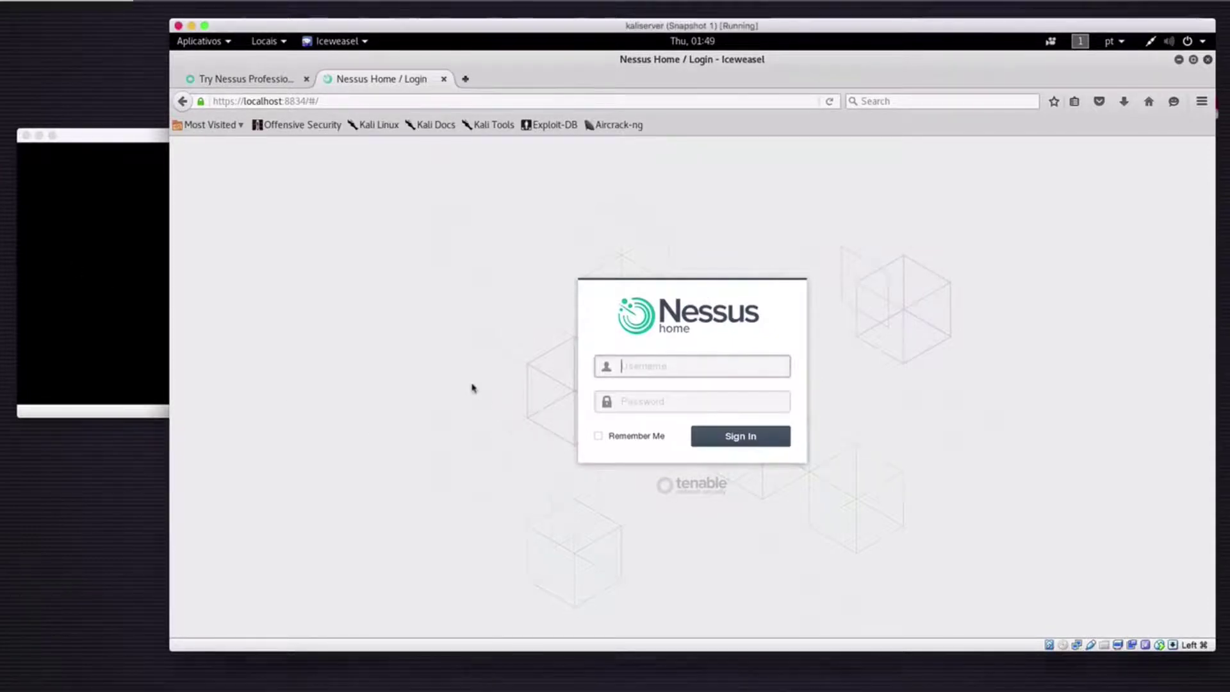
pyautogui.click(617, 364)
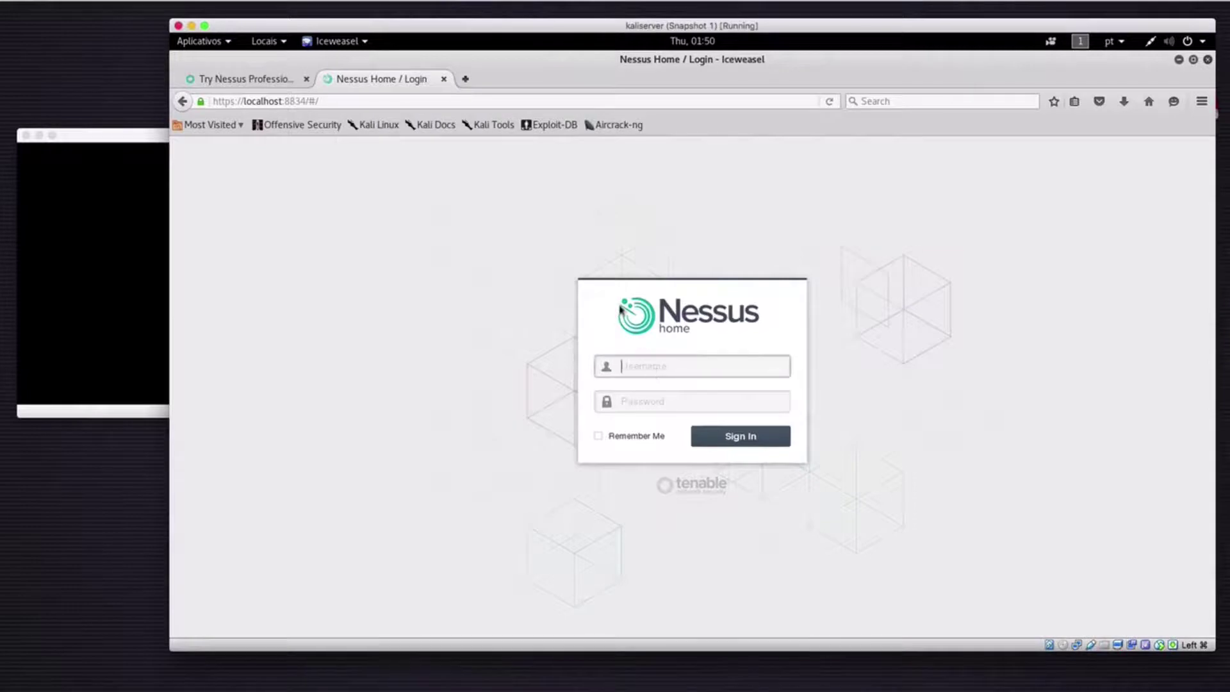
pyautogui.write('elton')
pyautogui.press('Tab')
pyautogui.write('******')
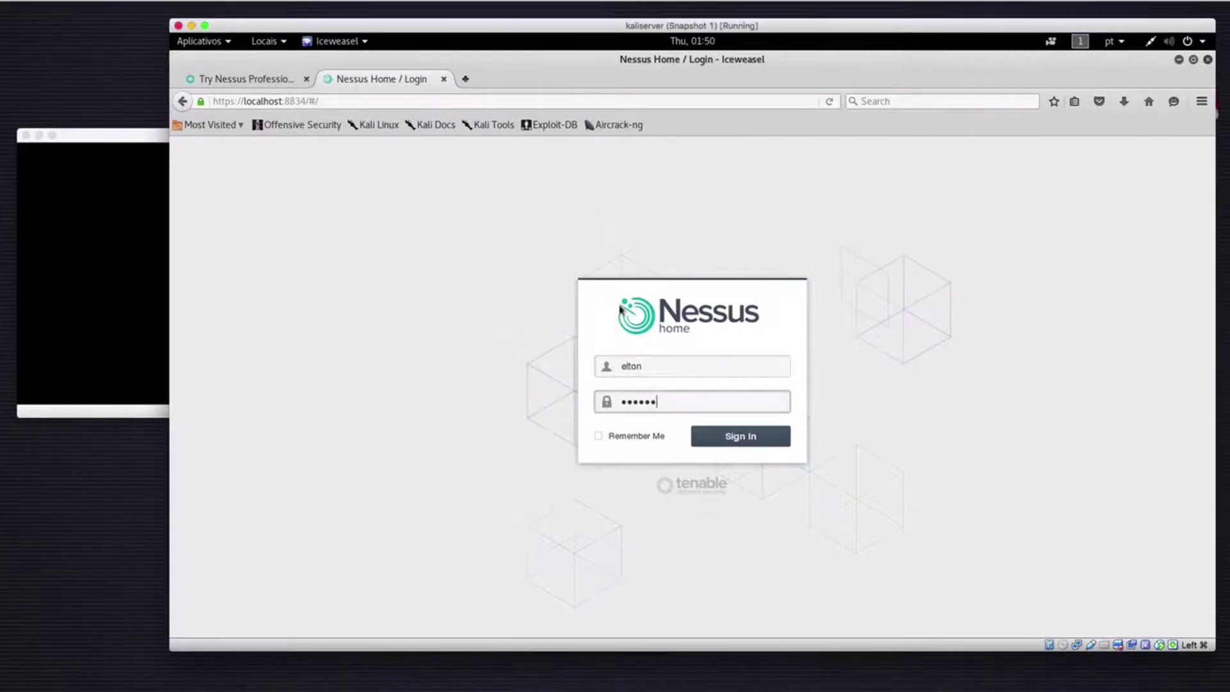
pyautogui.press('Return')
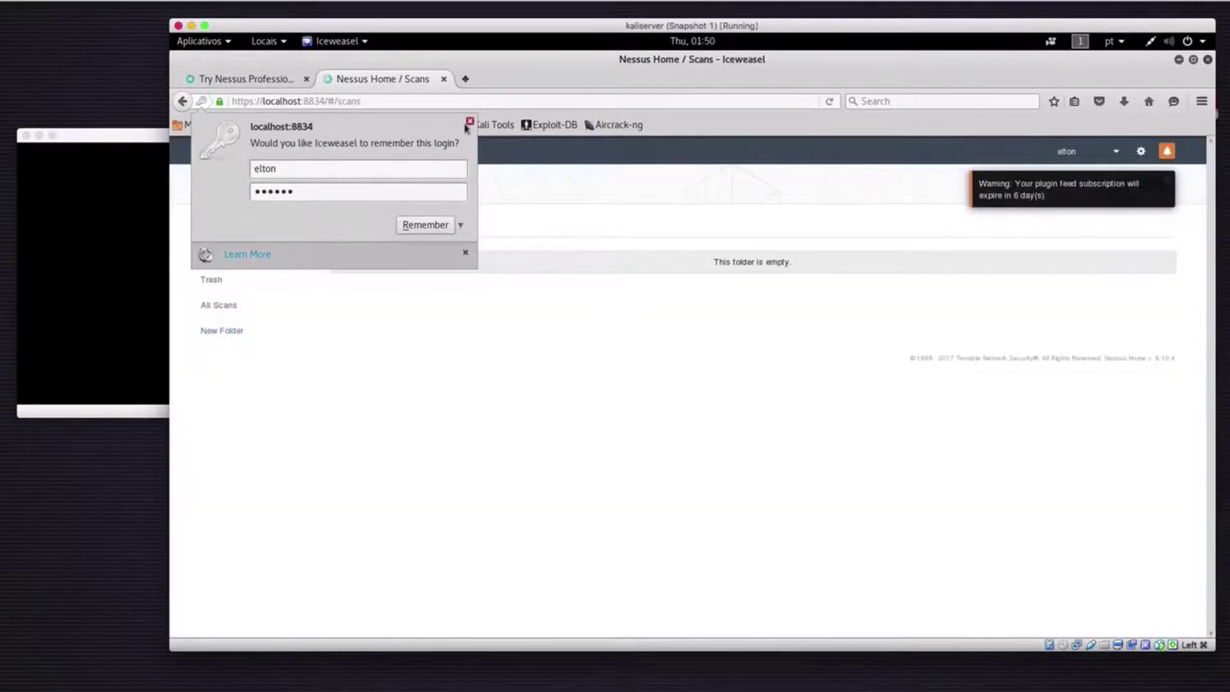
pyautogui.click(468, 122)
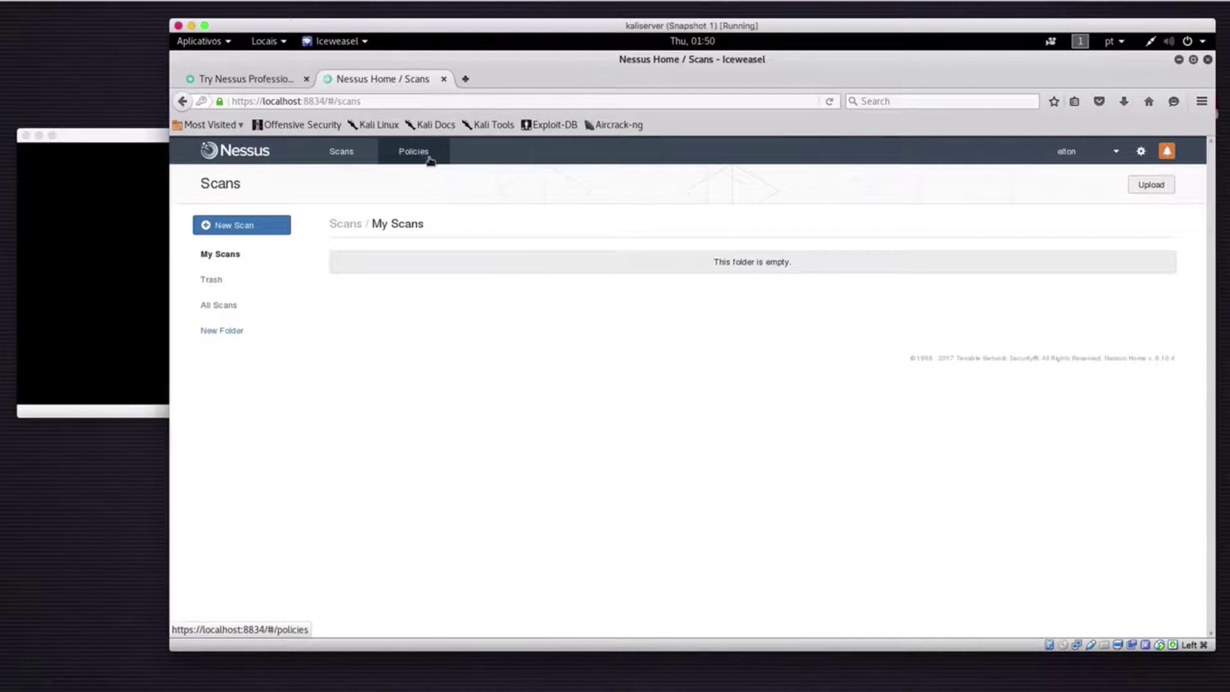
# - Browse the Accounts, proxy Communication, SMTP Server and Advanced scanner settings, scrolling the Advanced table
pyautogui.click(1142, 152)
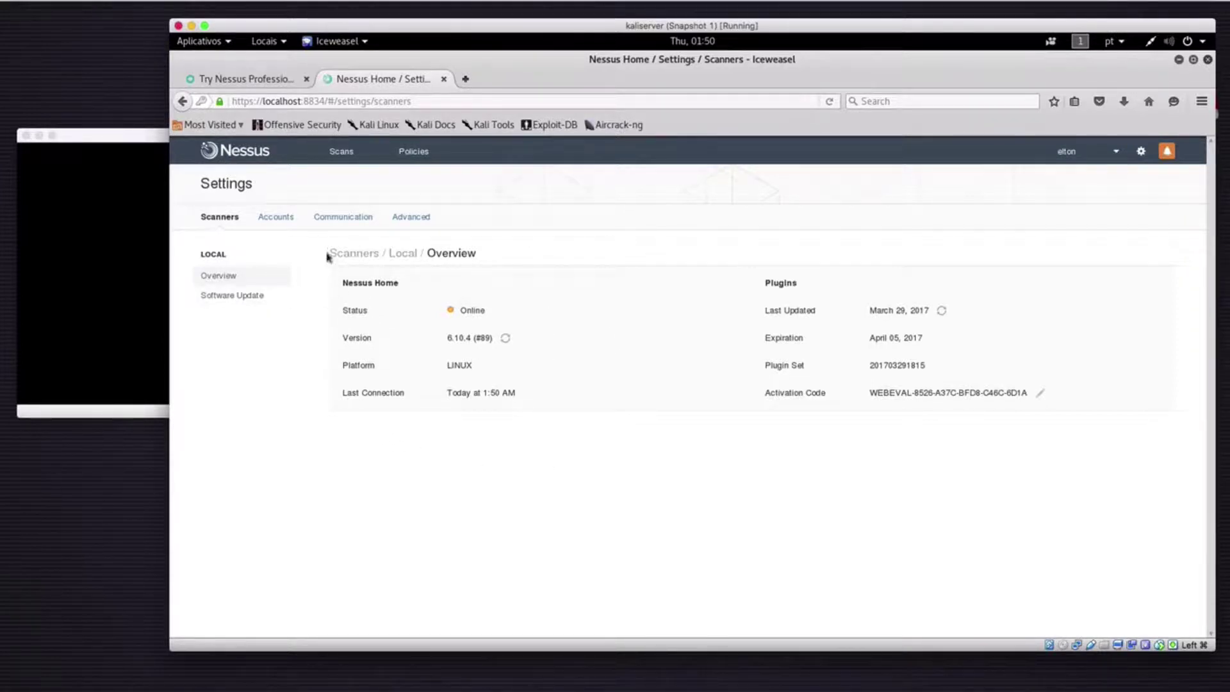
pyautogui.click(289, 222)
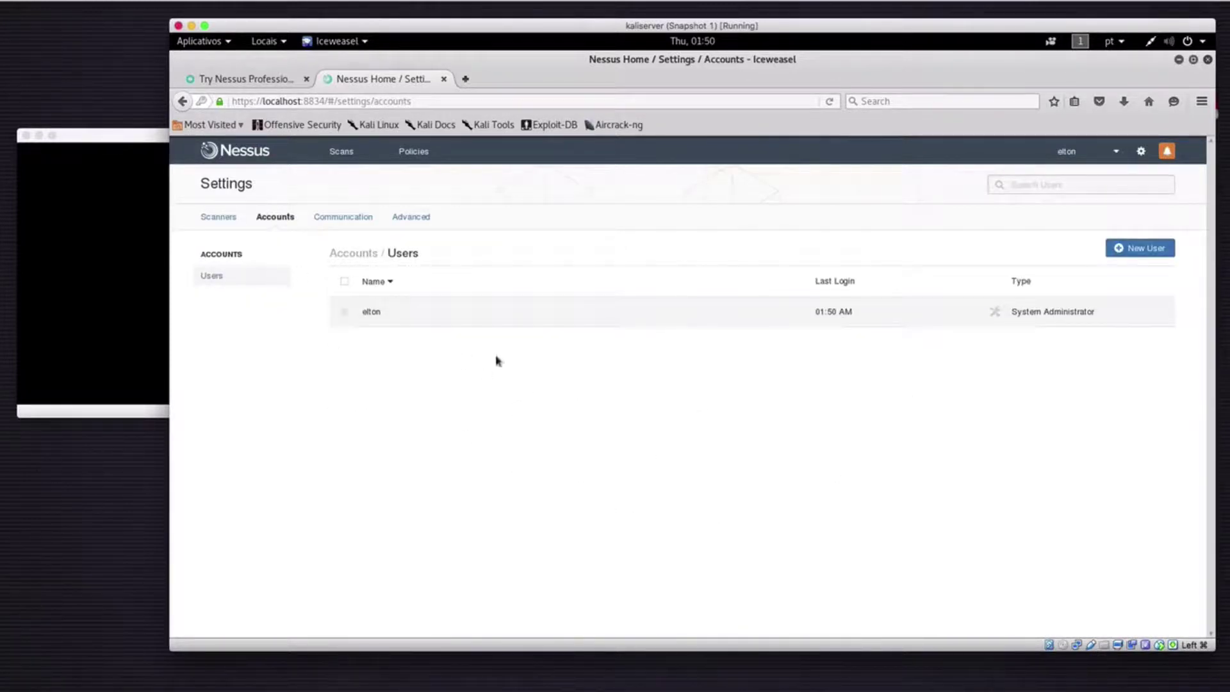
pyautogui.click(347, 224)
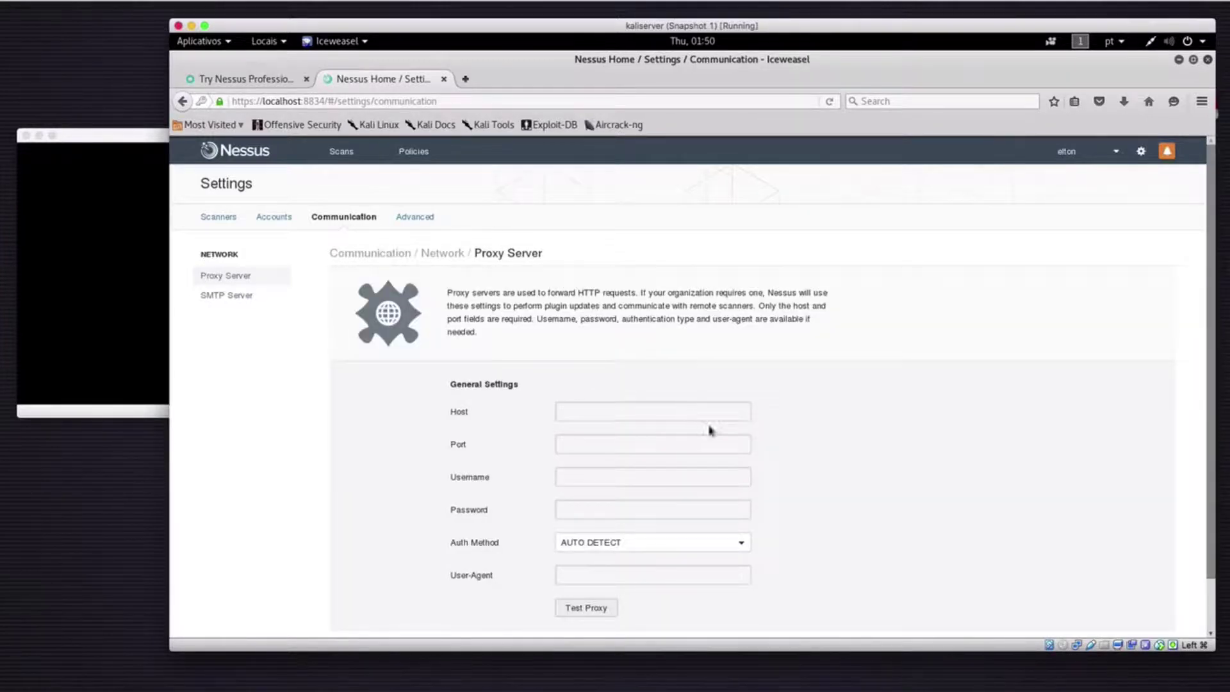
pyautogui.click(243, 300)
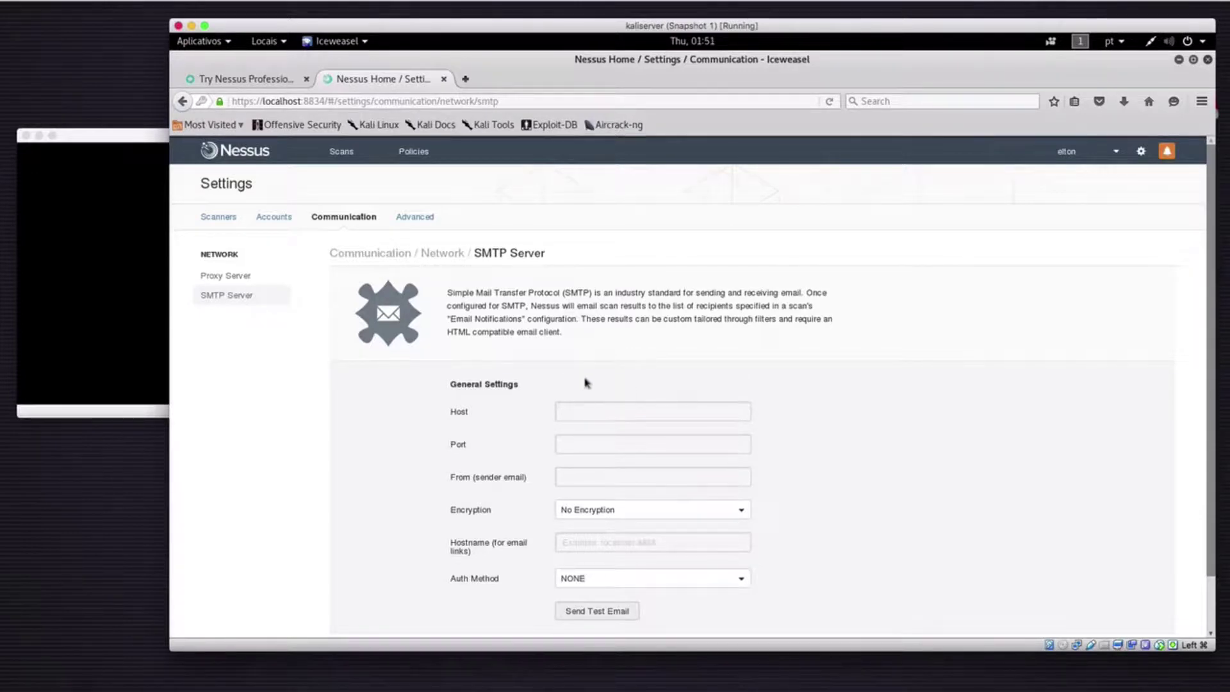
pyautogui.click(415, 218)
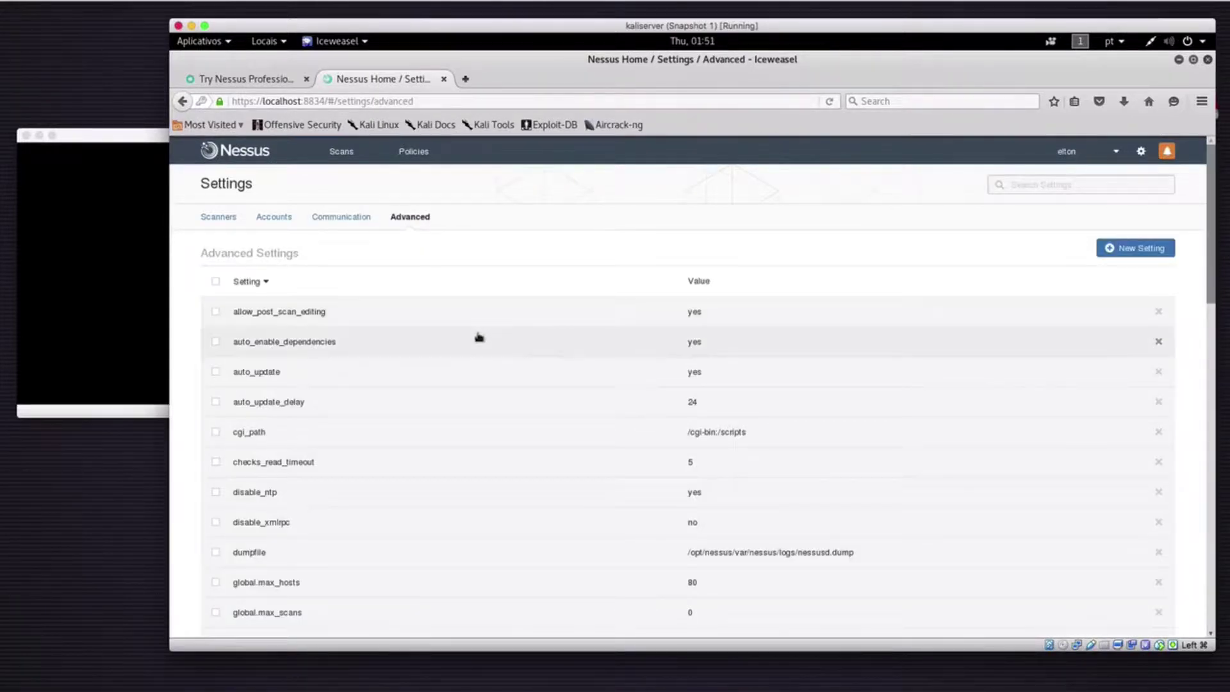
pyautogui.scroll(-6, 479, 337)
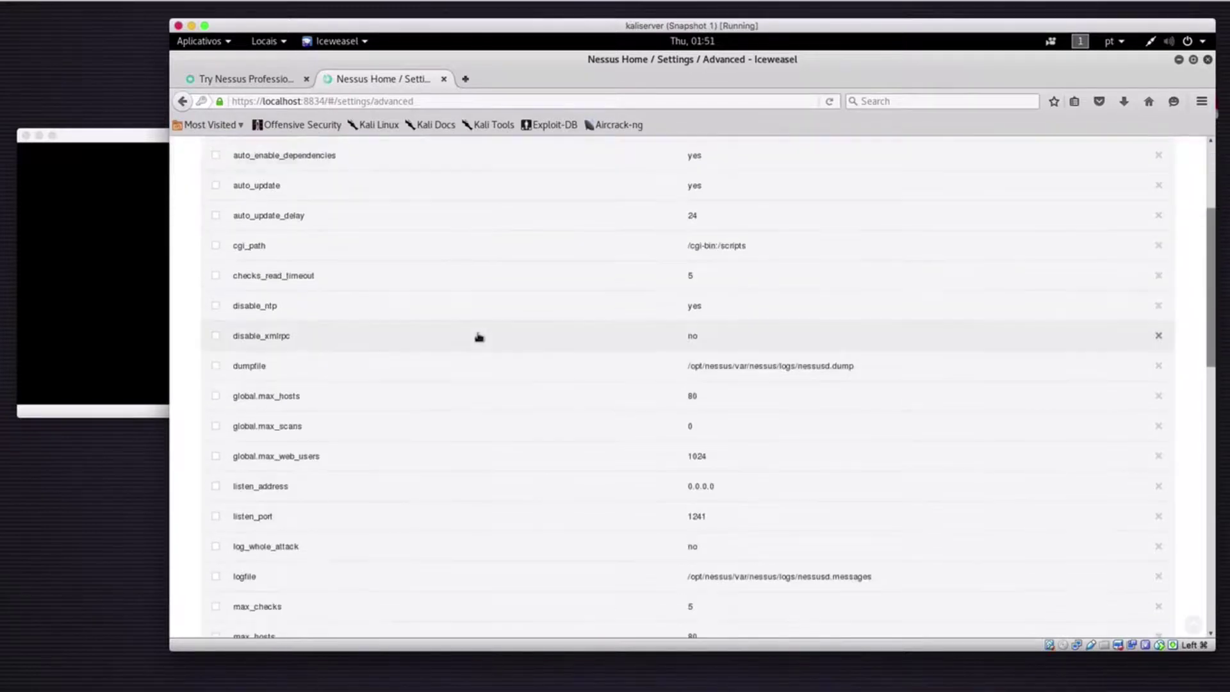
pyautogui.scroll(7, 479, 337)
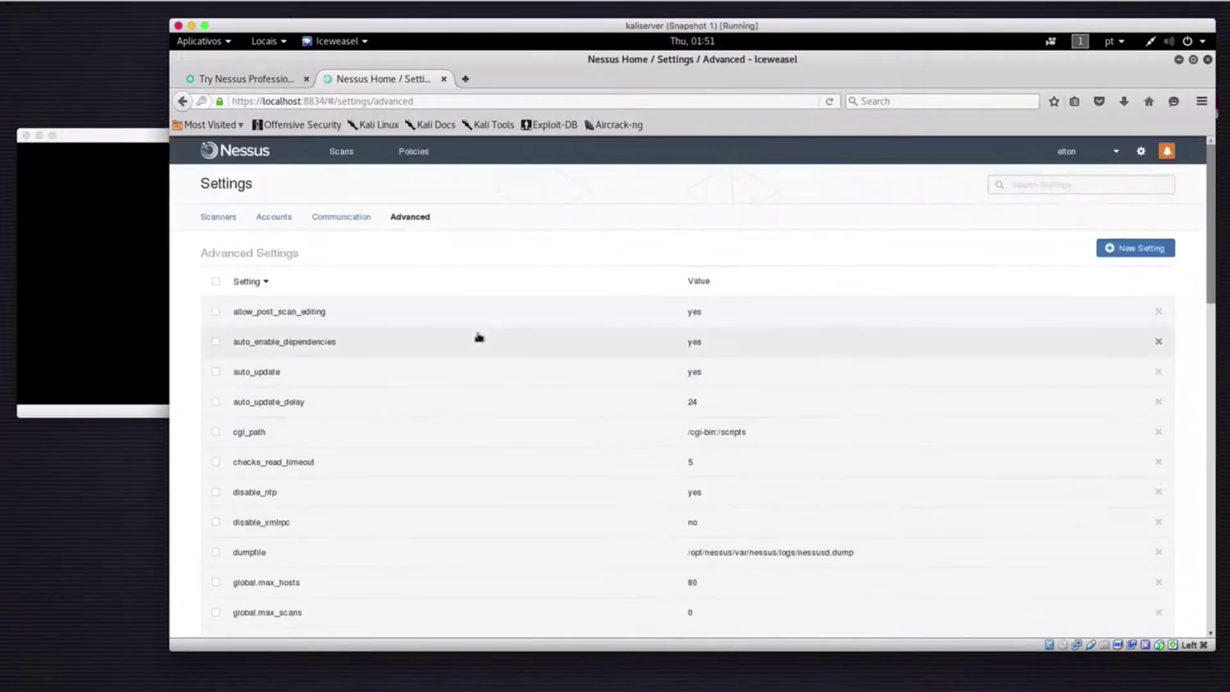
# - Start a New Scan from My Scans and switch between Scanner and All Templates
pyautogui.click(347, 160)
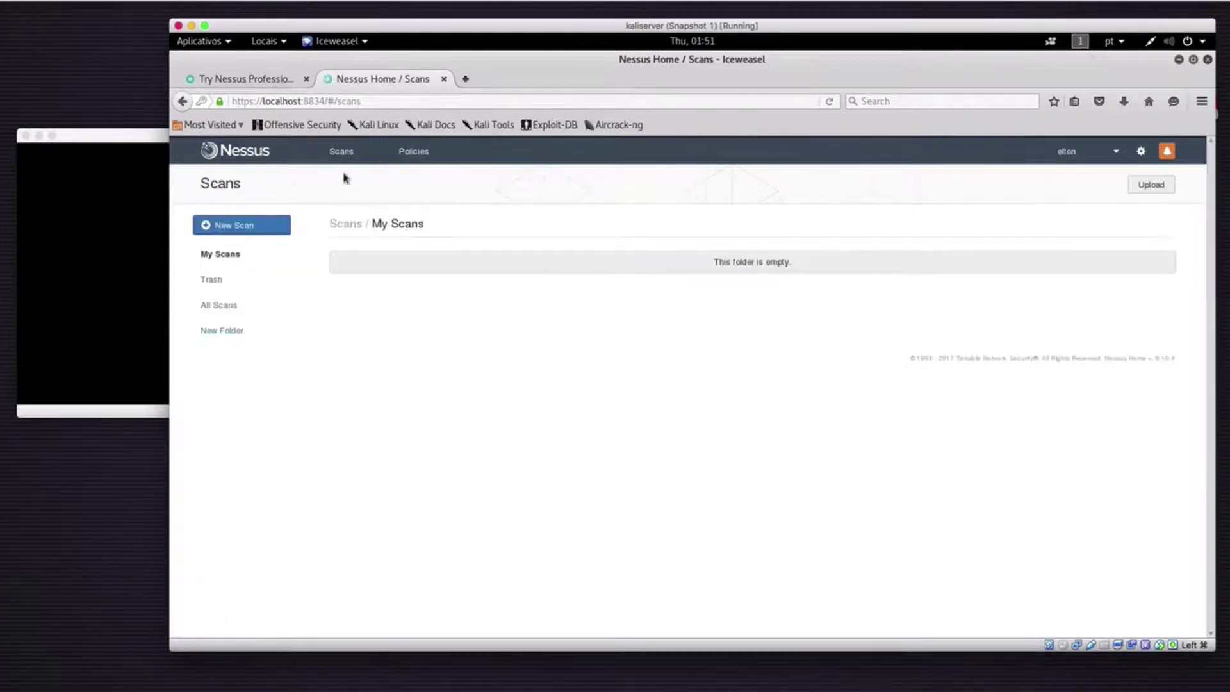
pyautogui.click(247, 228)
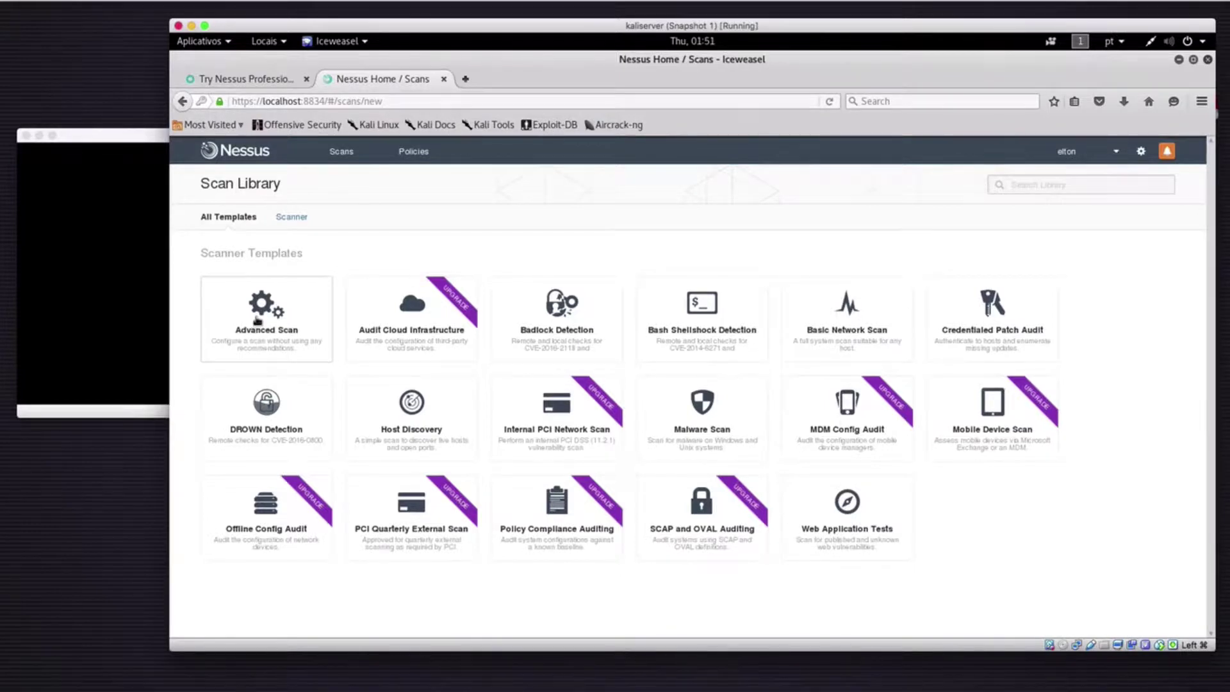
pyautogui.click(288, 218)
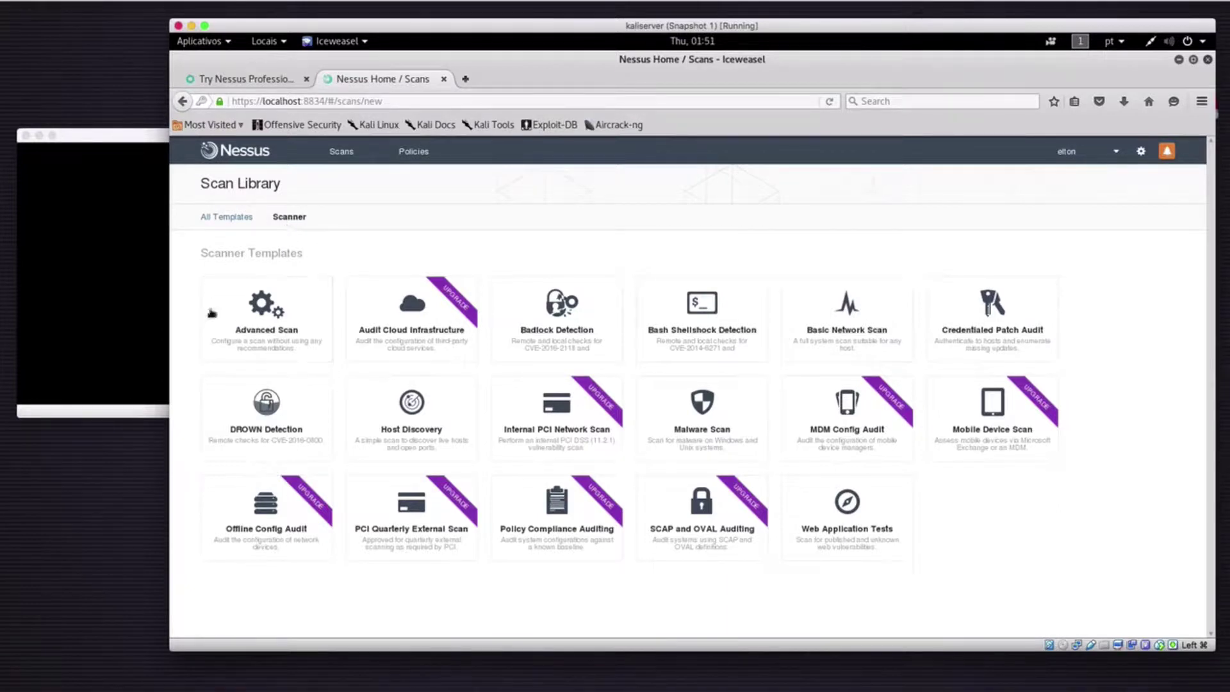
pyautogui.click(239, 224)
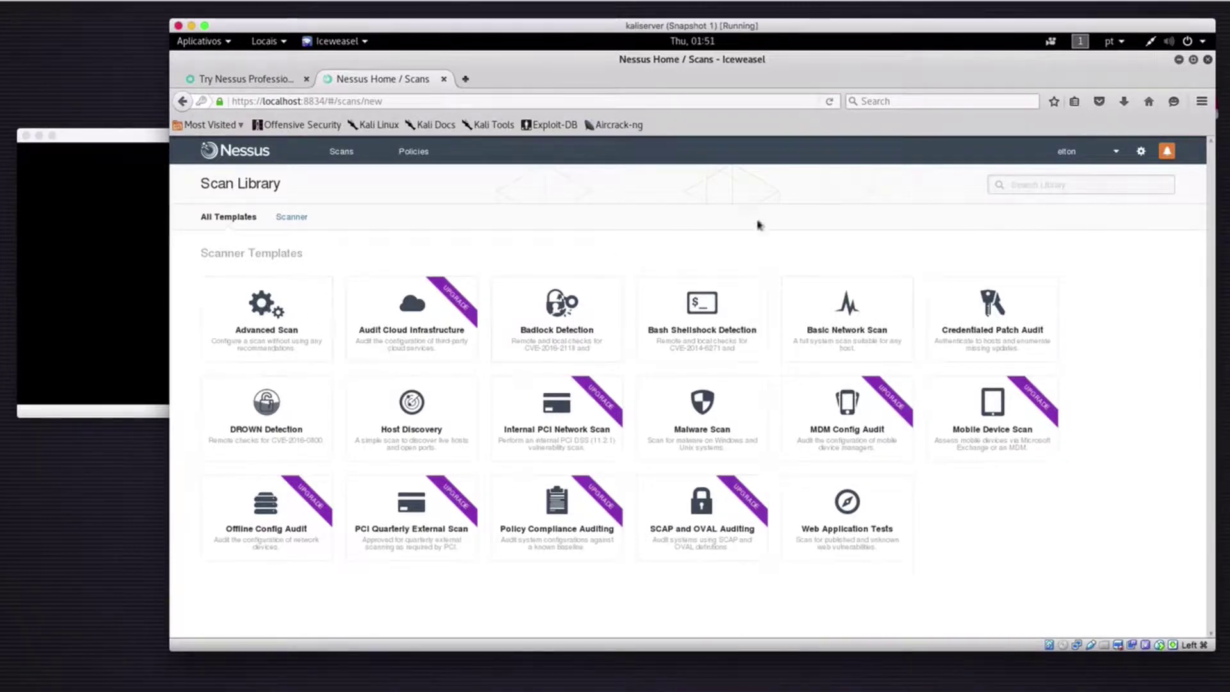
# - Pick the Basic Network Scan template and name the scan 'Servidor Wev'
pyautogui.click(847, 307)
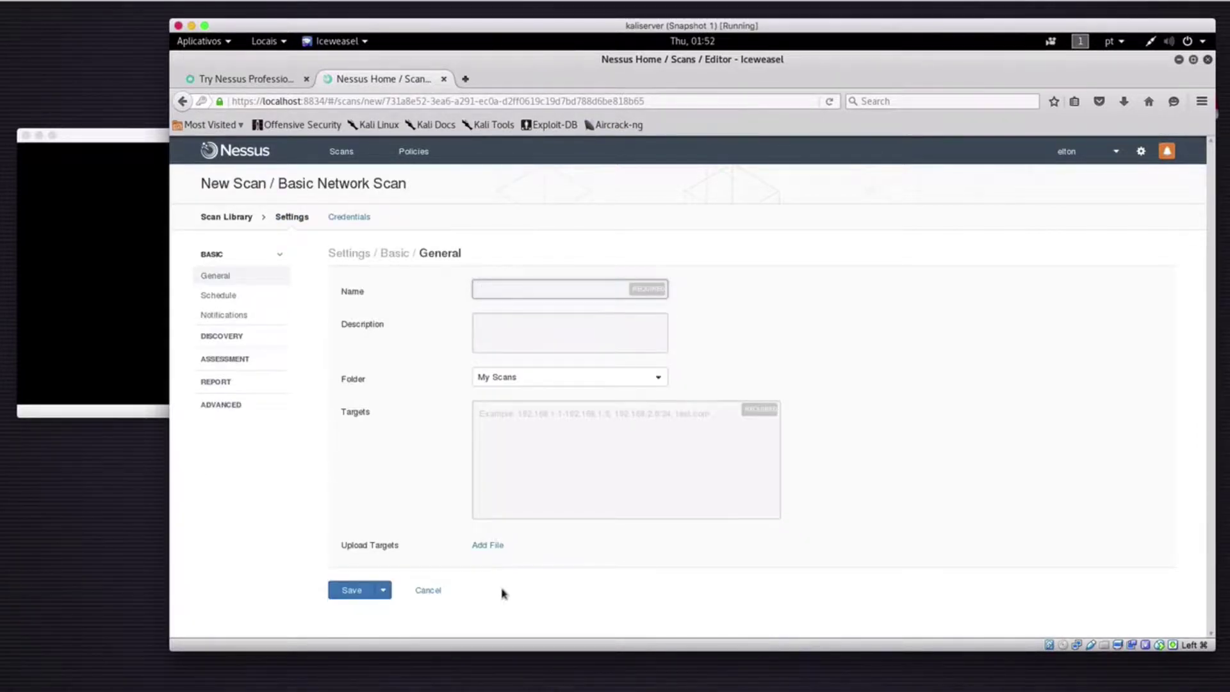
pyautogui.write('Scan')
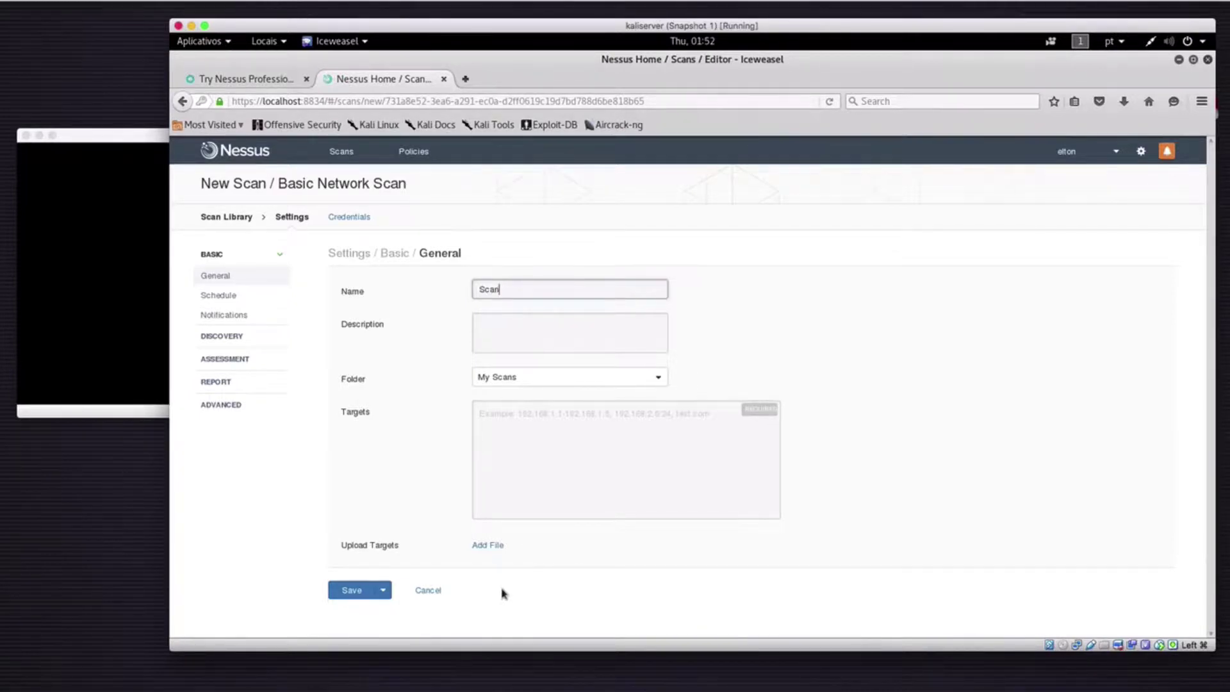
pyautogui.press('BackSpace')
pyautogui.press('BackSpace')
pyautogui.press('BackSpace')
pyautogui.press('BackSpace')
pyautogui.write('Servidor Wev')
# - Set the target to 192.168.15.88 and save the scan
pyautogui.click(529, 430)
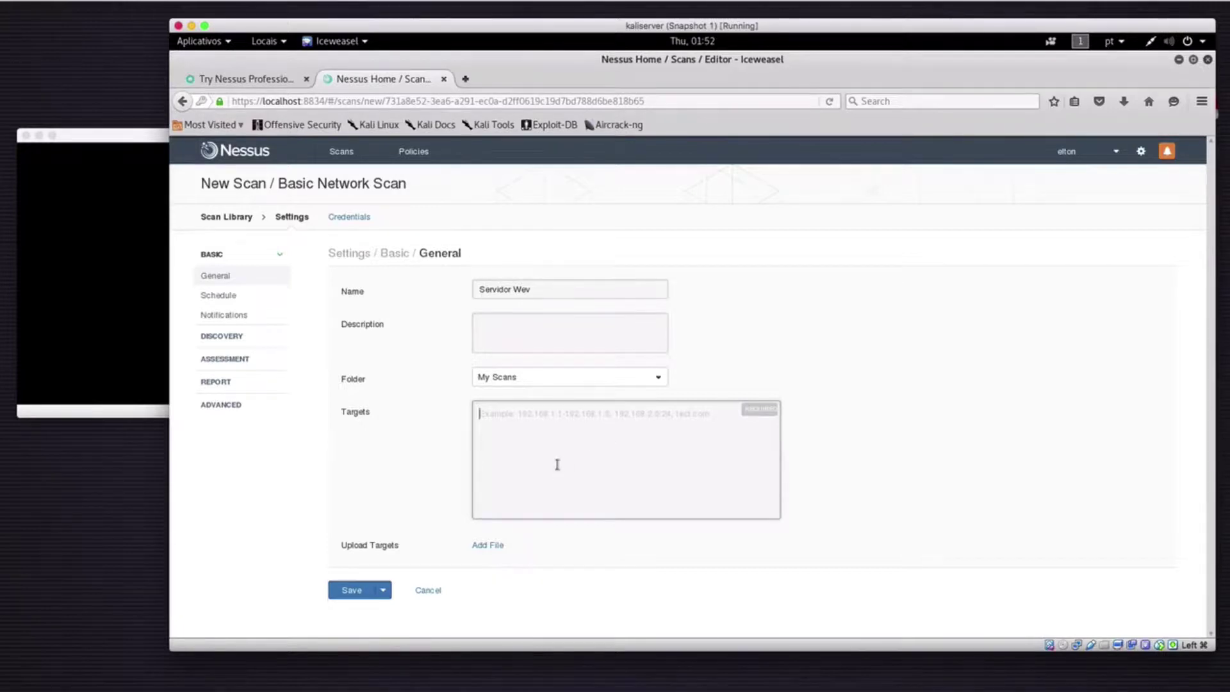
pyautogui.write('1292')
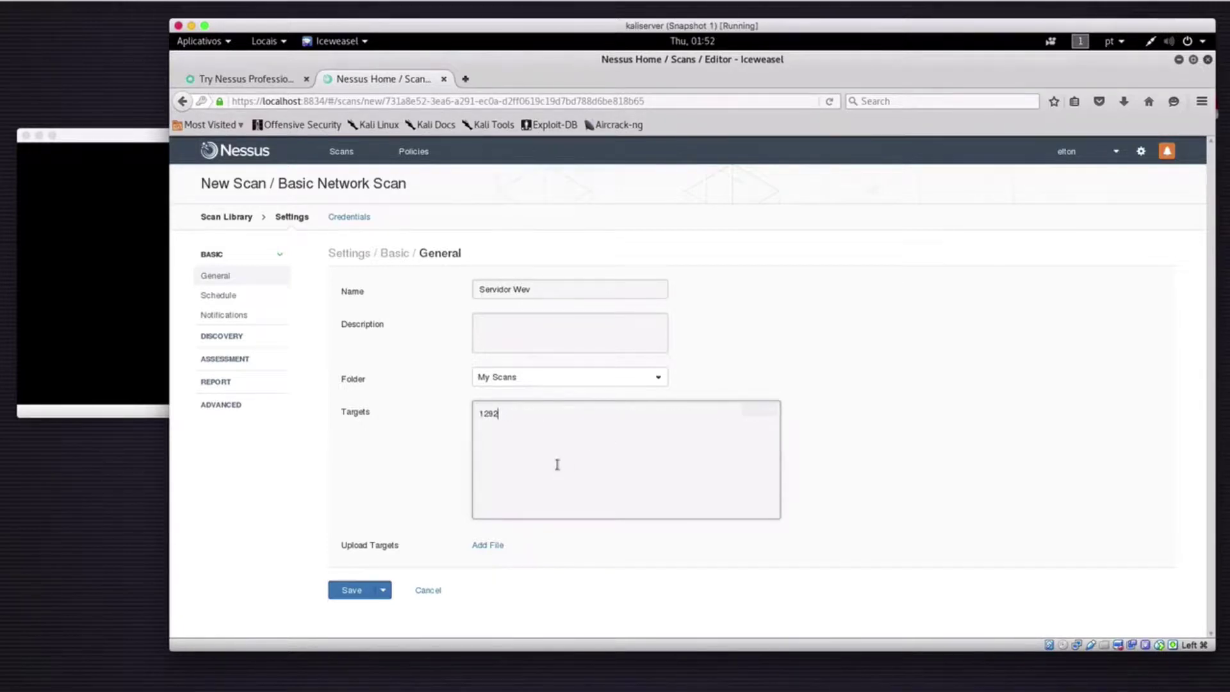
pyautogui.press('BackSpace')
pyautogui.press('BackSpace')
pyautogui.press('BackSpace')
pyautogui.press('BackSpace')
pyautogui.write('192.168.')
pyautogui.click(384, 590)
pyautogui.click(383, 590)
pyautogui.click(349, 591)
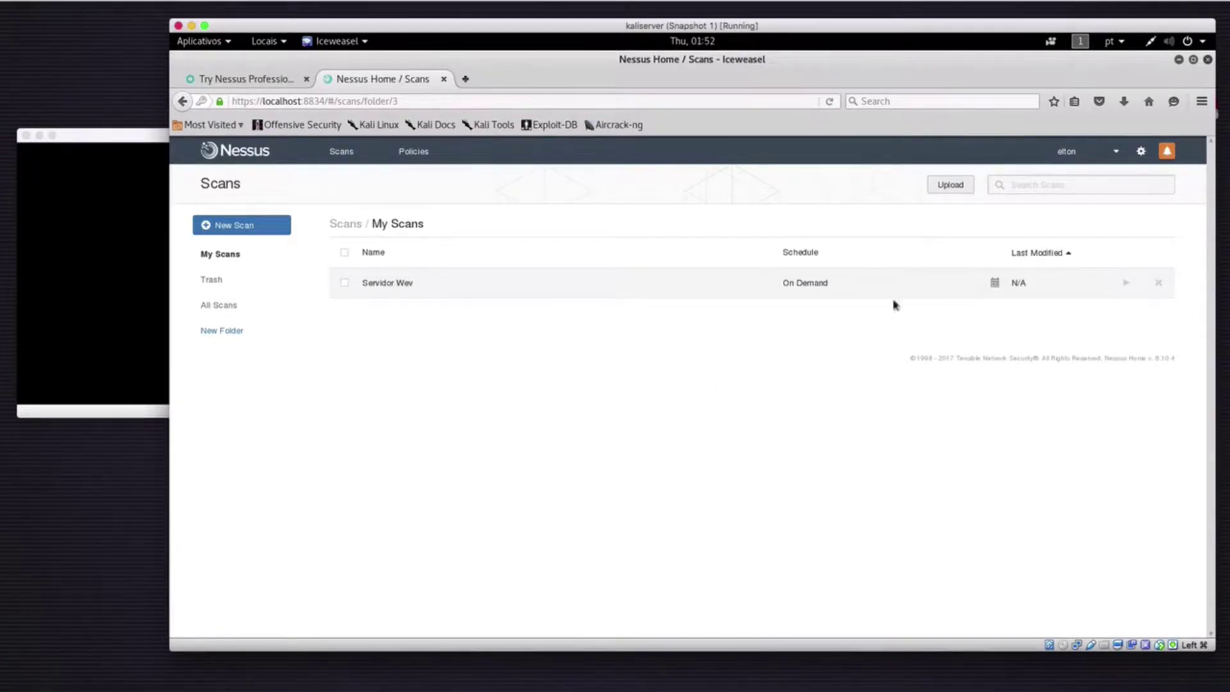
# - Launch the Servidor Wev scan and open its finished results for 192.168.15.88
pyautogui.click(1126, 284)
pyautogui.click(389, 287)
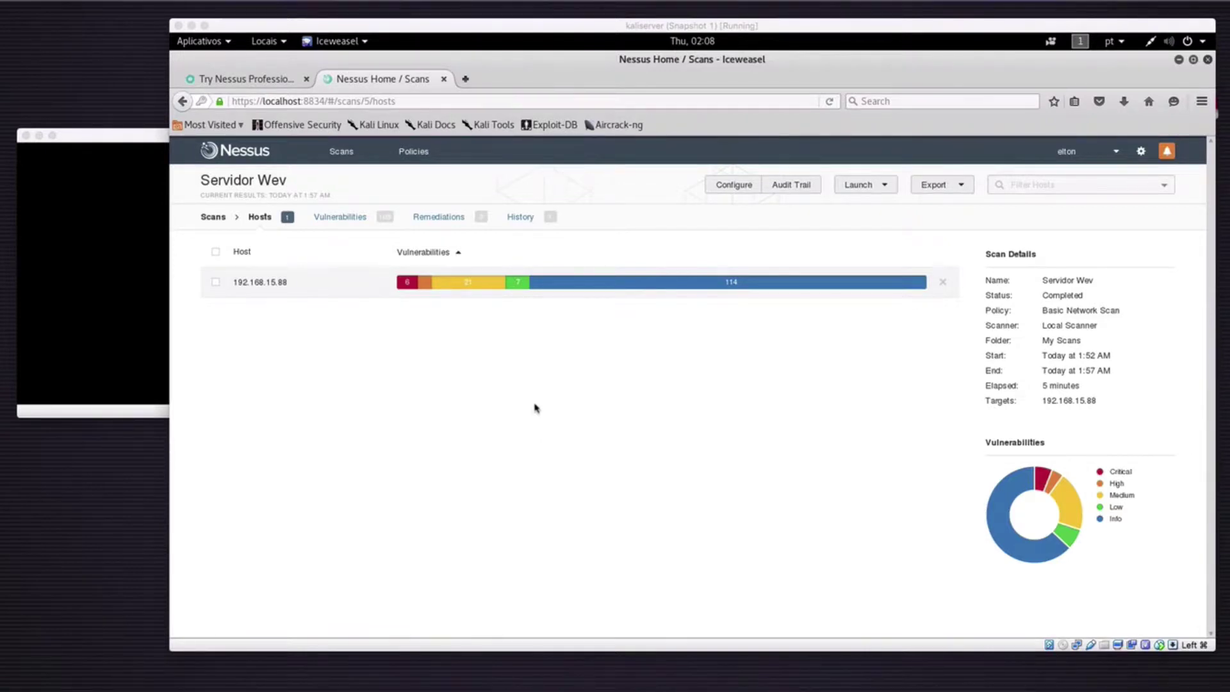
# - Read the Rogue Shell Backdoor Detection details, then scroll the vulnerability list by severity
pyautogui.click(349, 222)
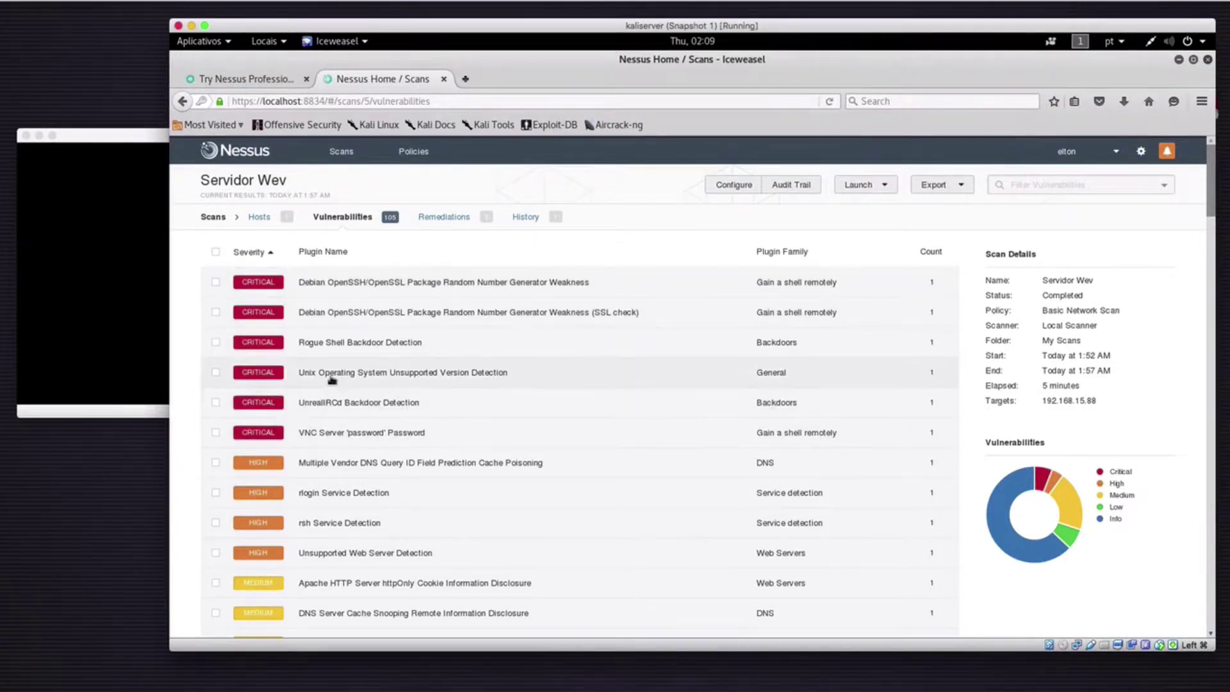
pyautogui.click(364, 348)
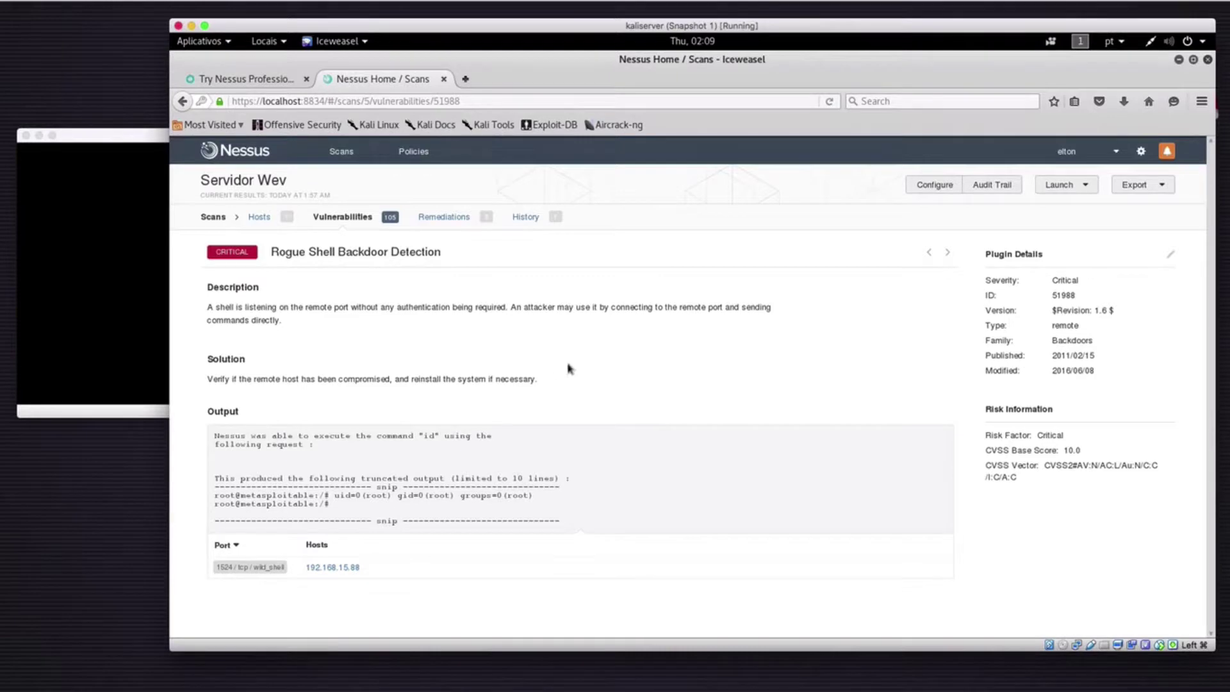
pyautogui.click(359, 216)
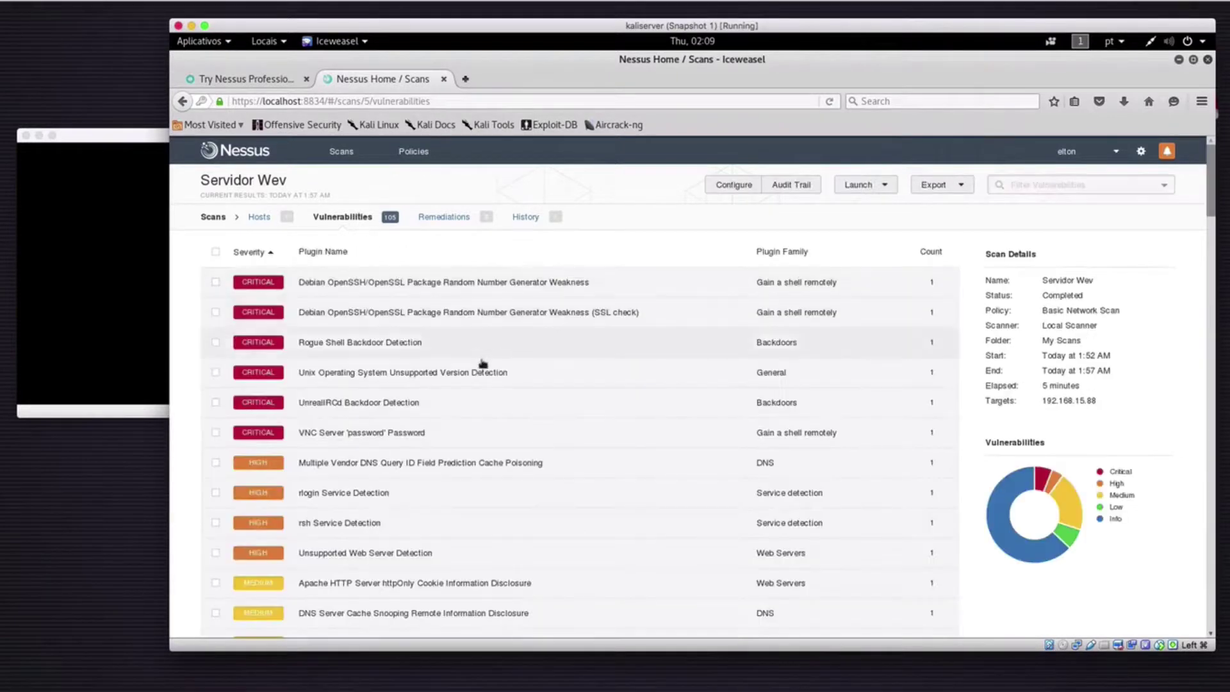
pyautogui.scroll(-7, 493, 370)
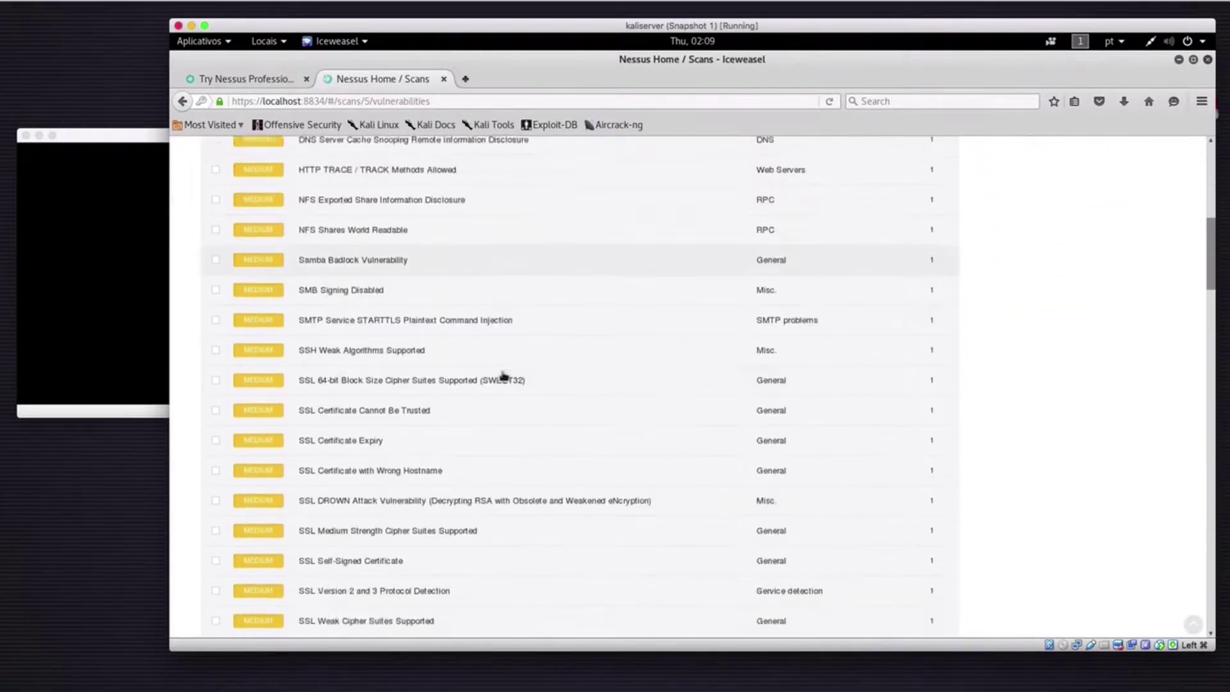
pyautogui.scroll(-4, 504, 376)
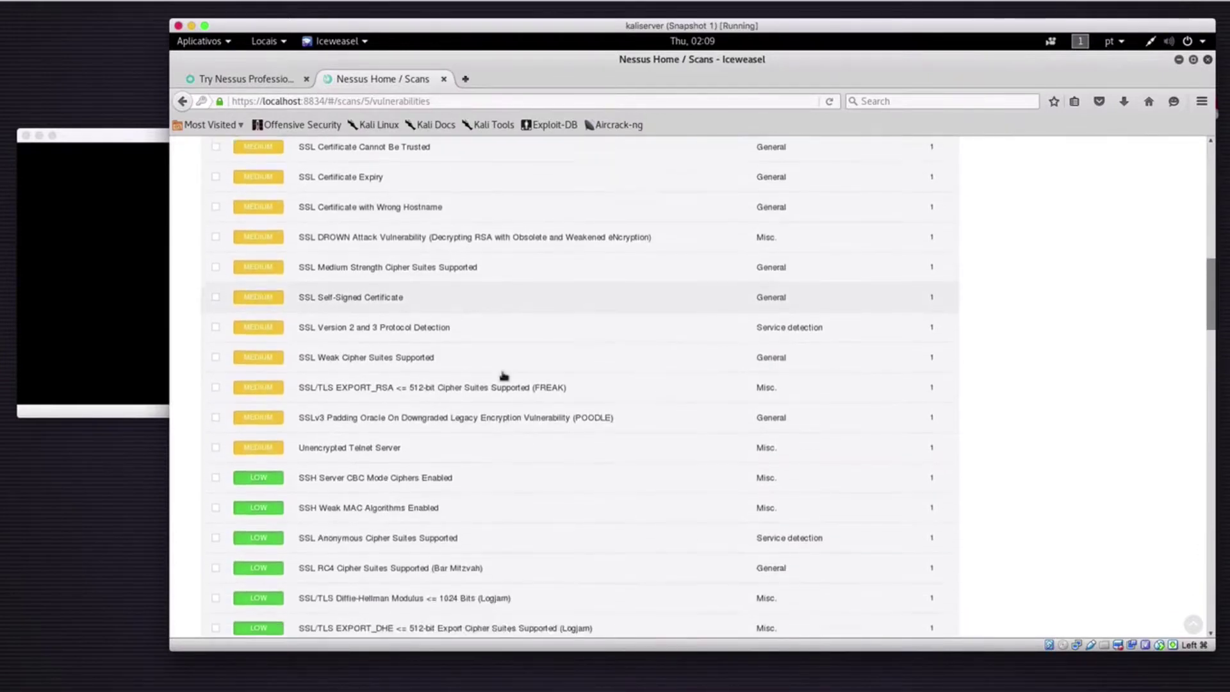
pyautogui.scroll(-4, 504, 376)
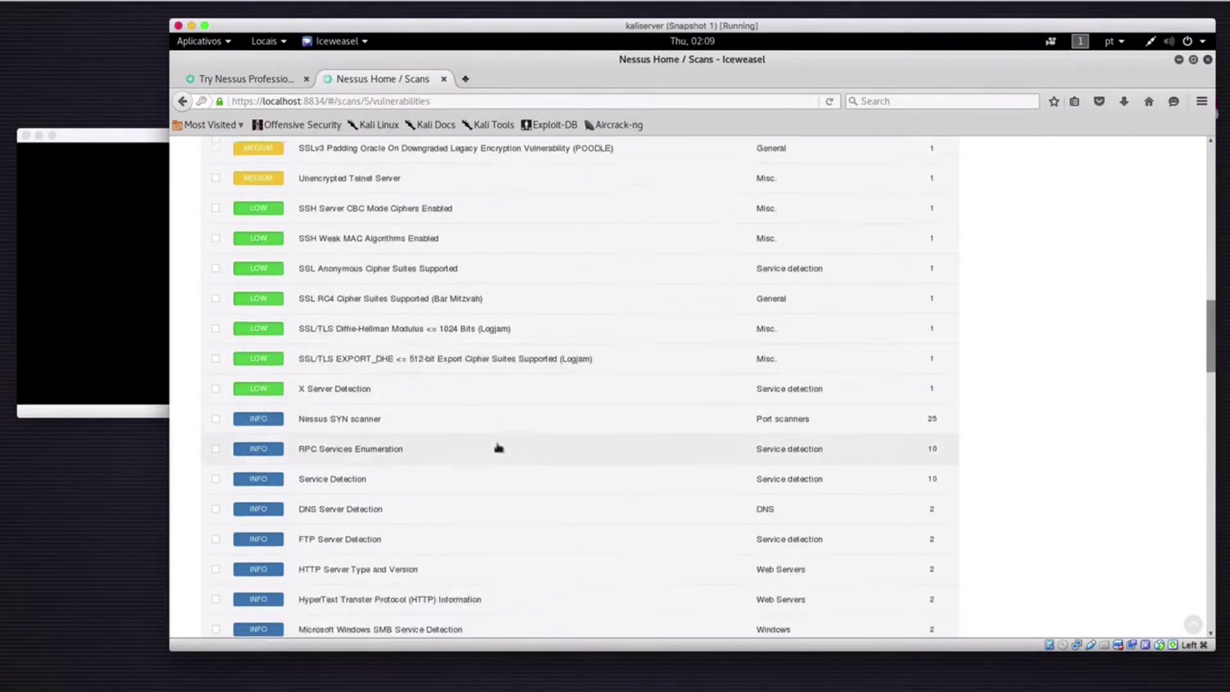
pyautogui.scroll(-7, 499, 447)
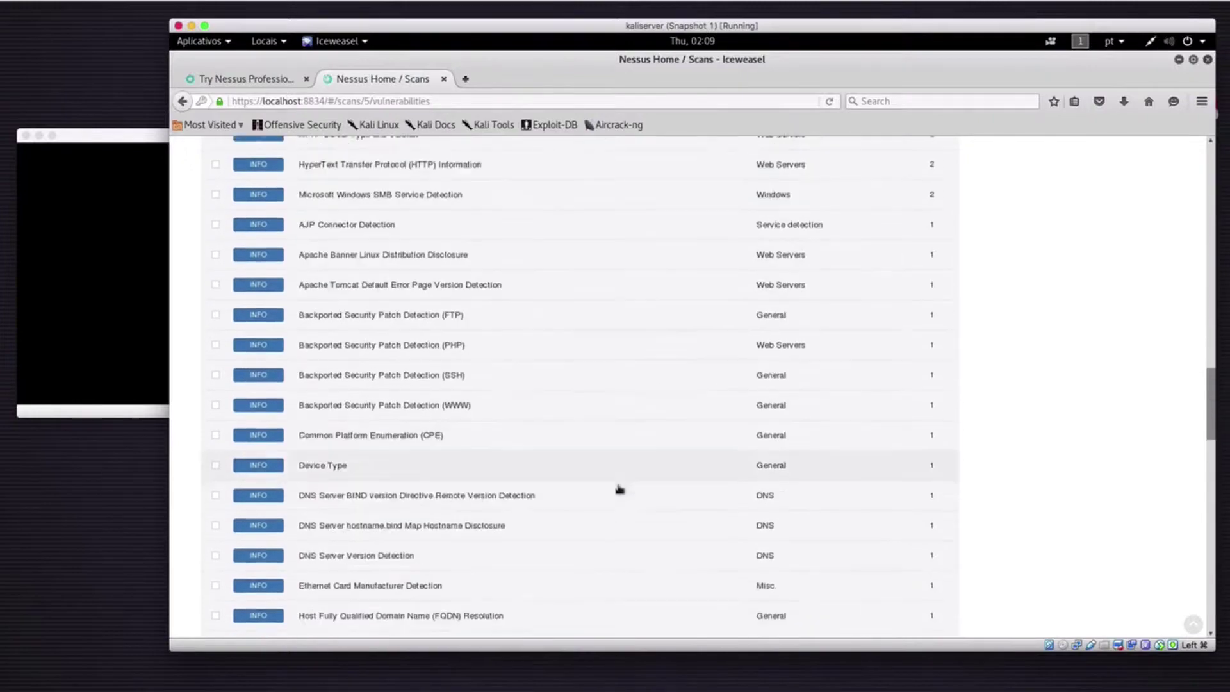
pyautogui.scroll(12, 620, 488)
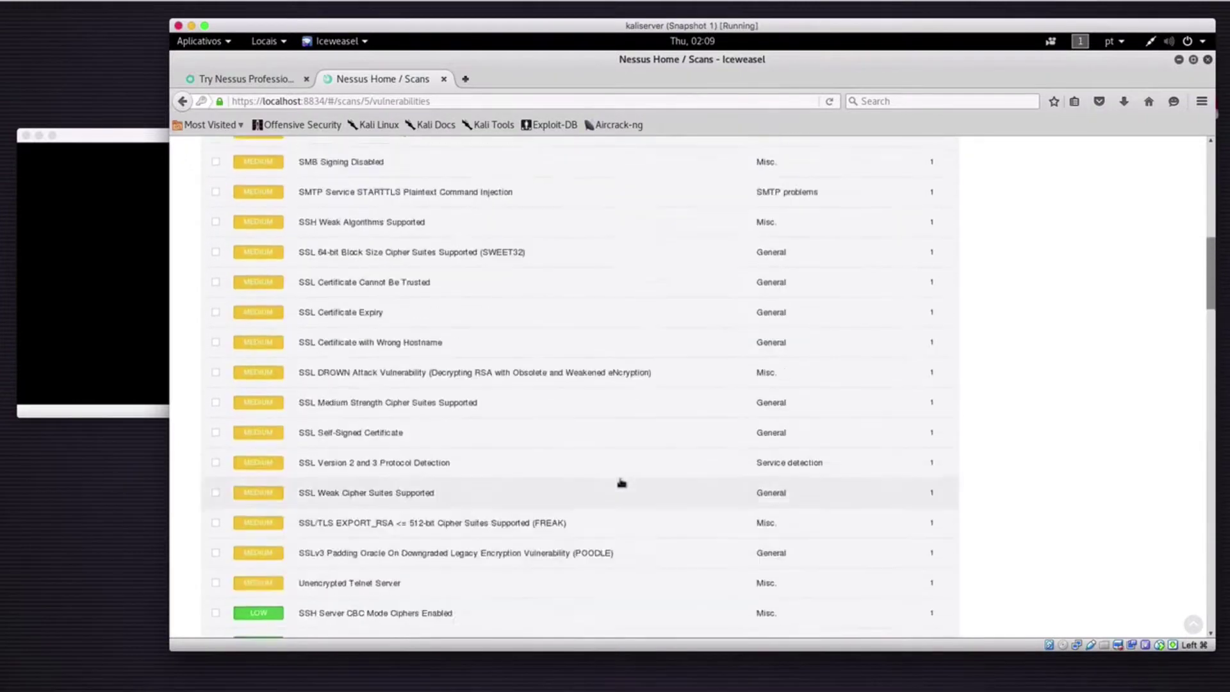
pyautogui.scroll(10, 621, 483)
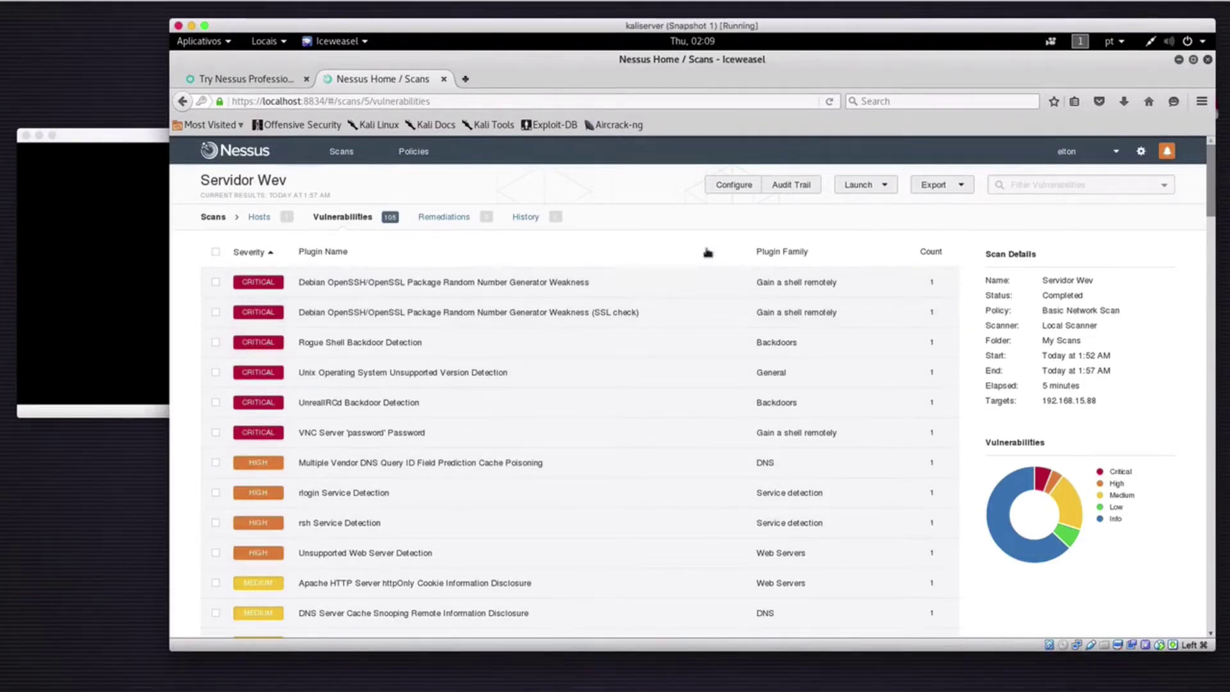
pyautogui.click(452, 221)
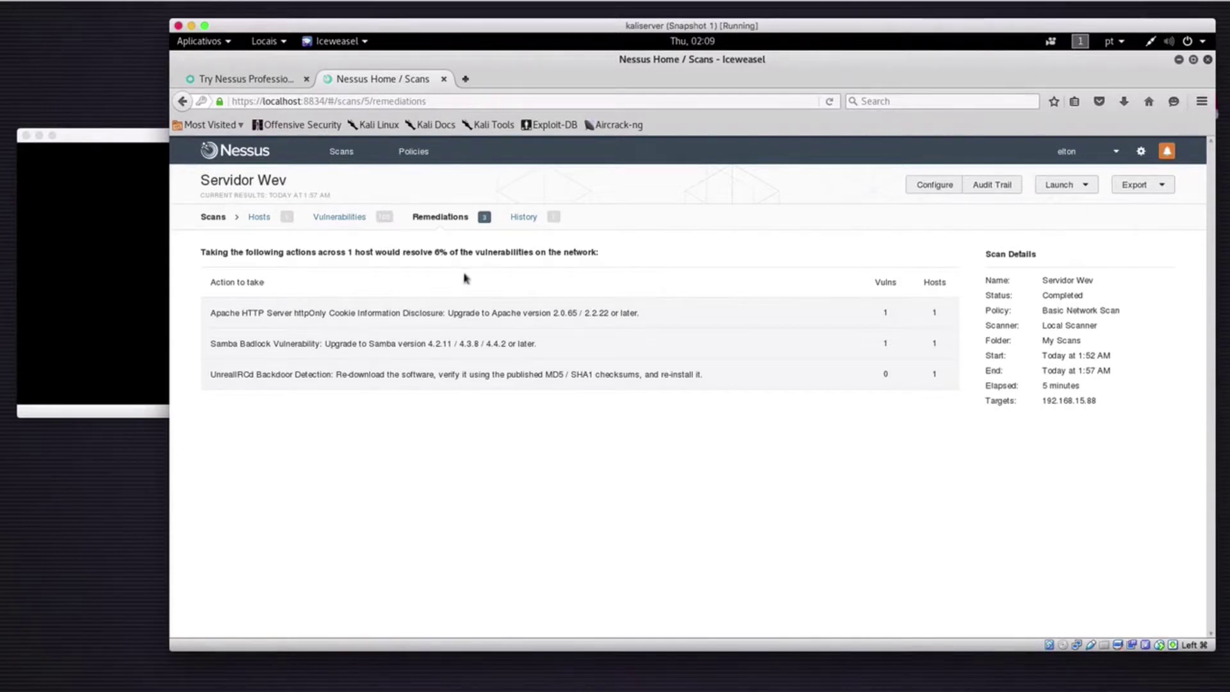
pyautogui.click(357, 224)
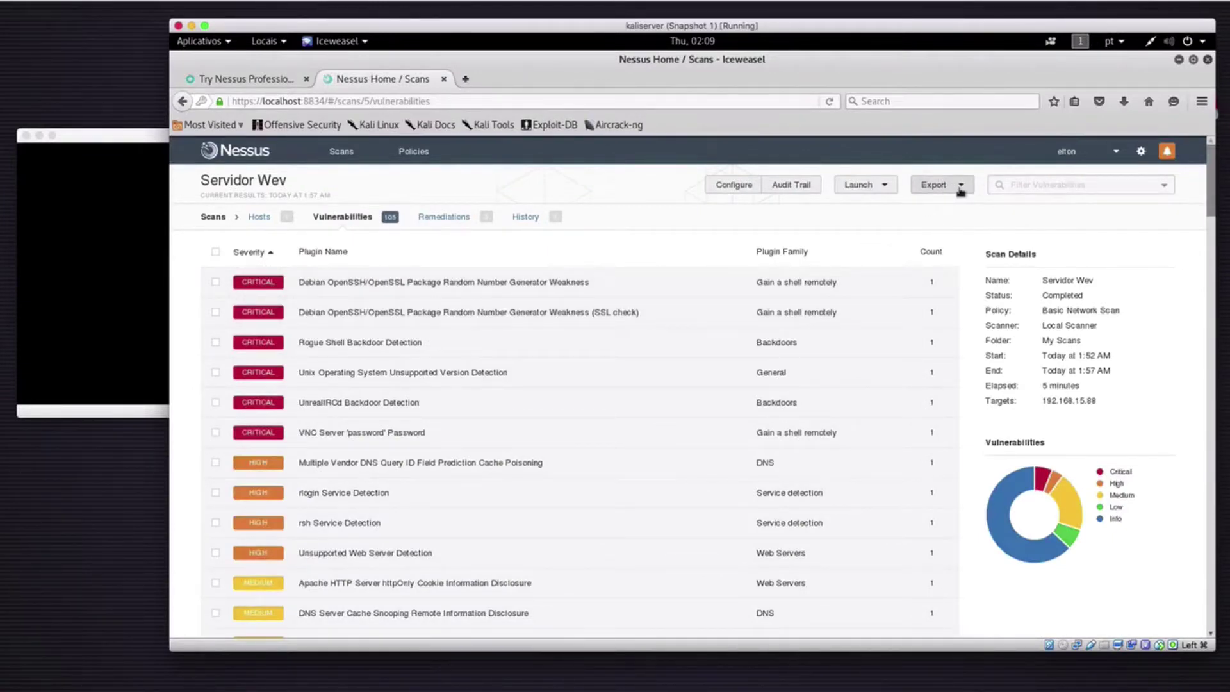
# - Export the results as an Executive Summary PDF and save Servidor_Wev_x4l7vo.pdf
pyautogui.click(959, 188)
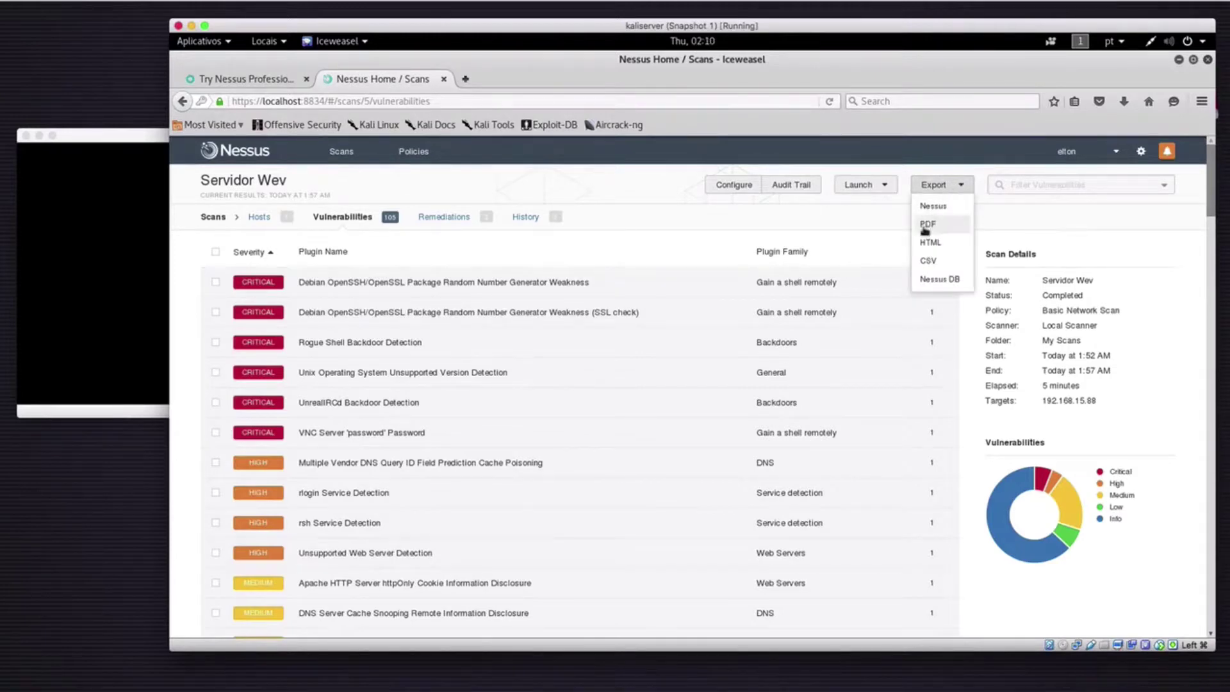
pyautogui.click(926, 224)
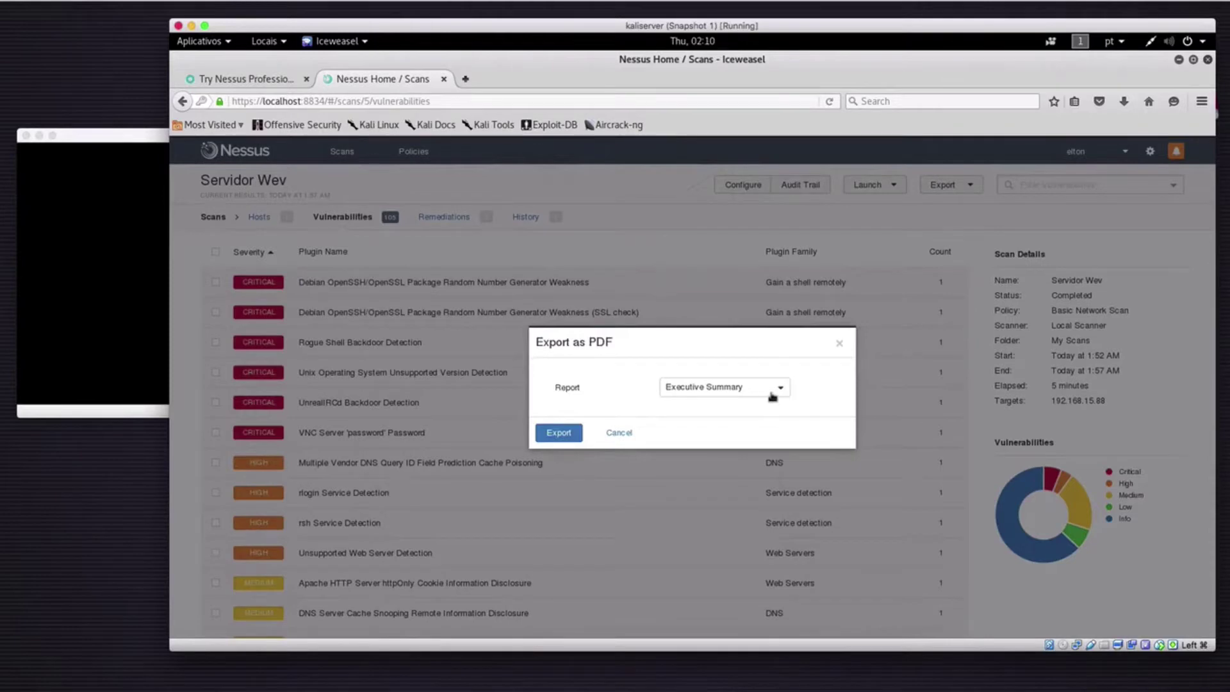
pyautogui.click(772, 392)
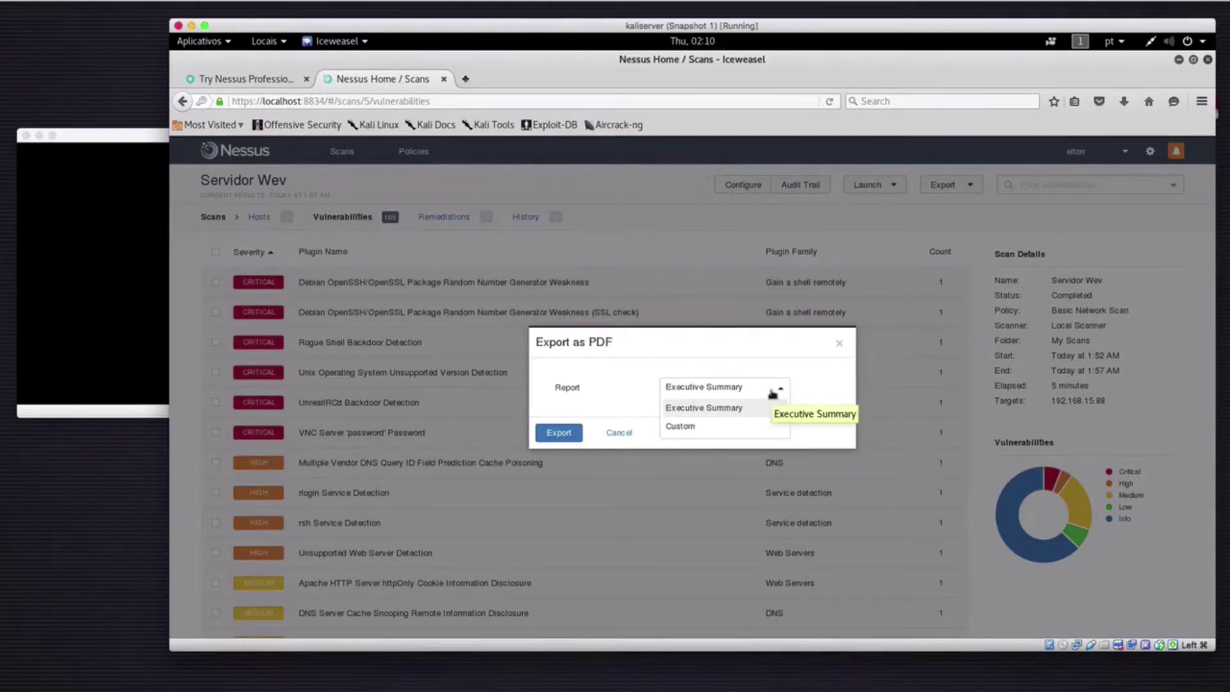
pyautogui.click(774, 392)
pyautogui.click(559, 434)
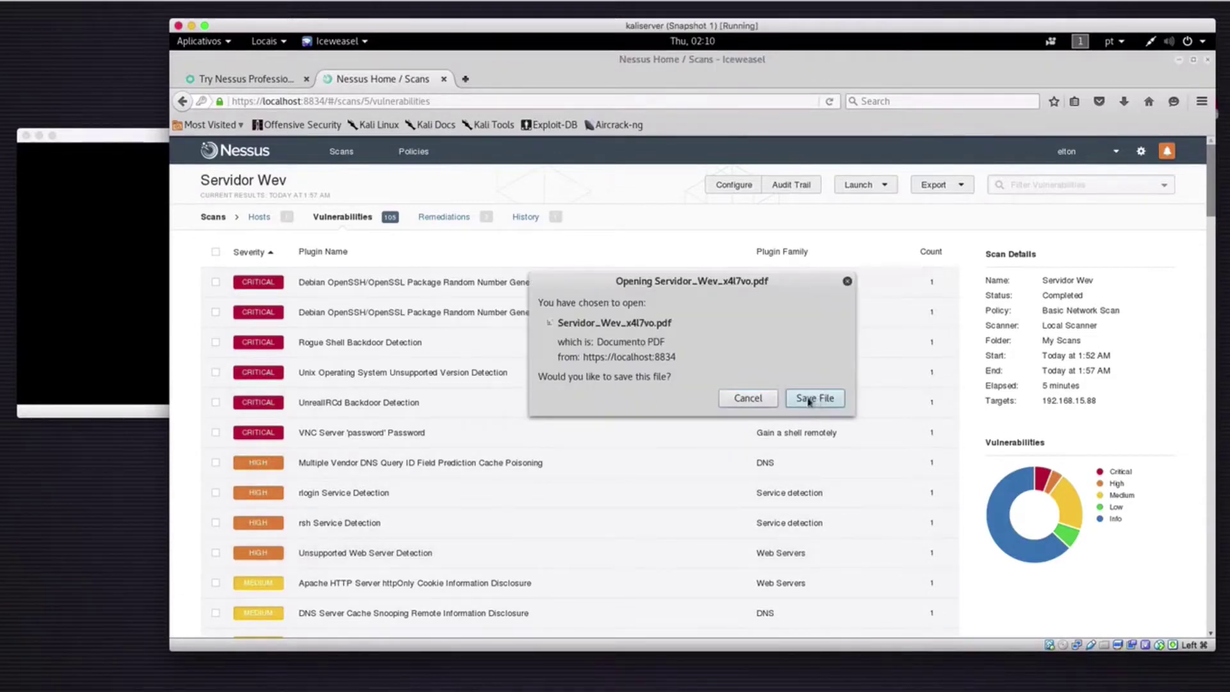
pyautogui.click(816, 401)
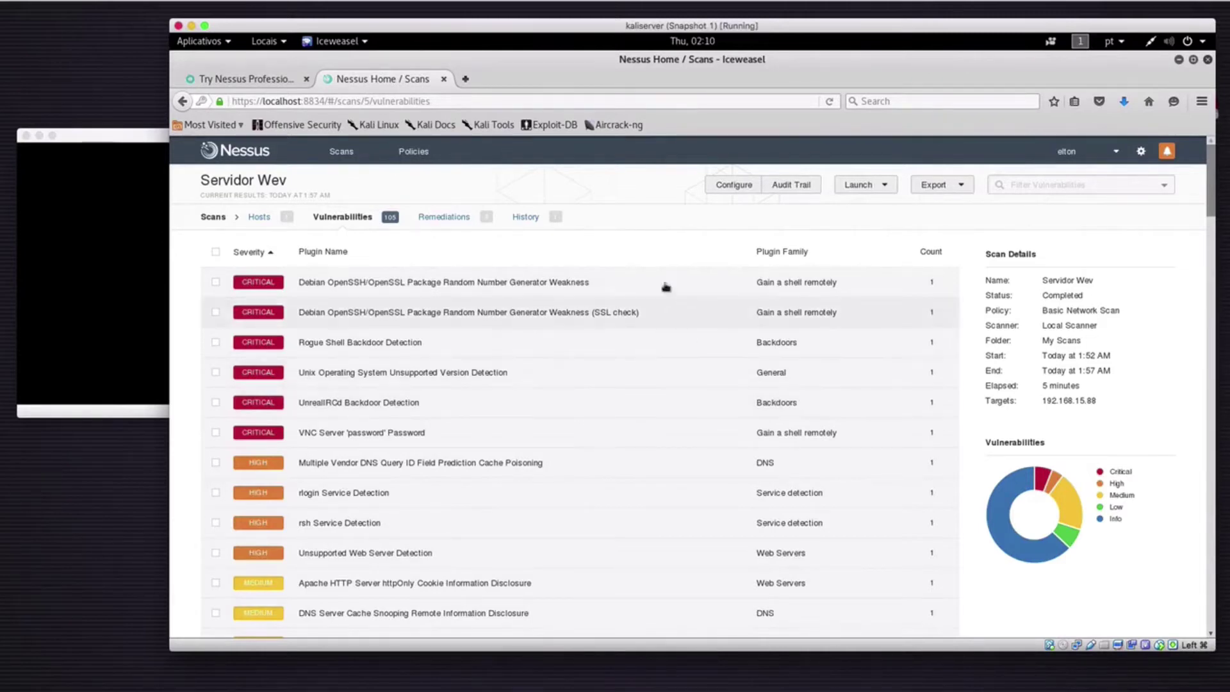
# - Open Servidor_Wev_x4l7vo.pdf (47.6 KB) from the recent downloads in the document viewer
pyautogui.click(262, 41)
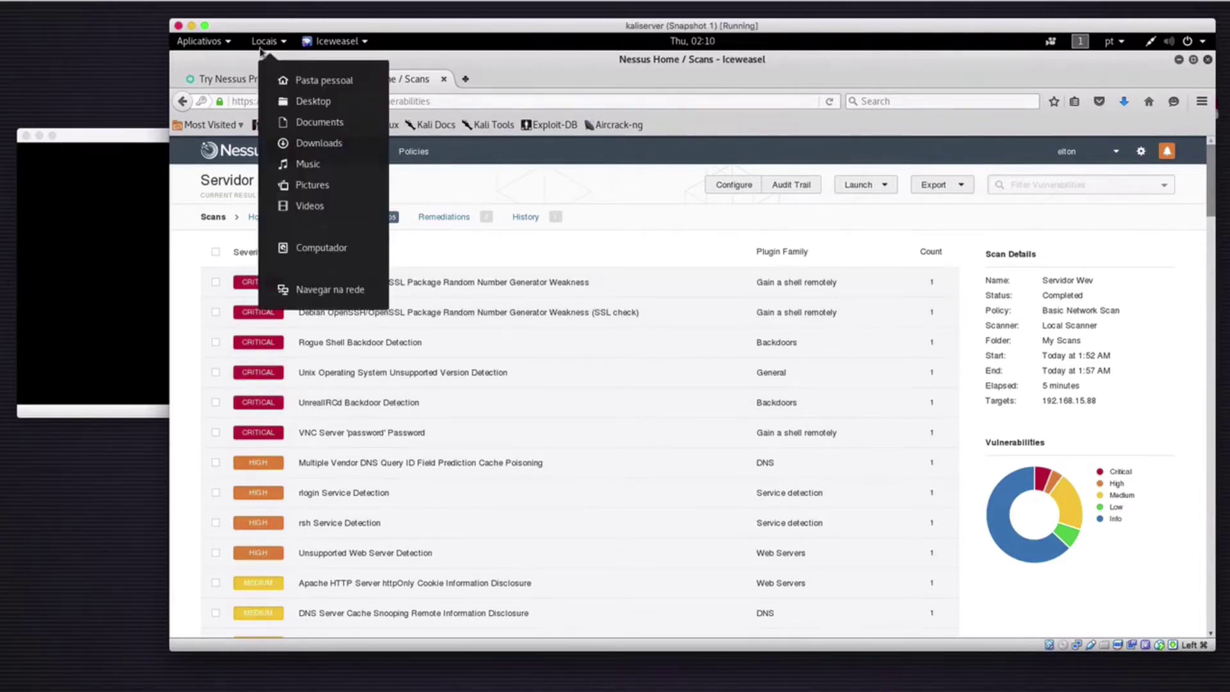
pyautogui.click(306, 144)
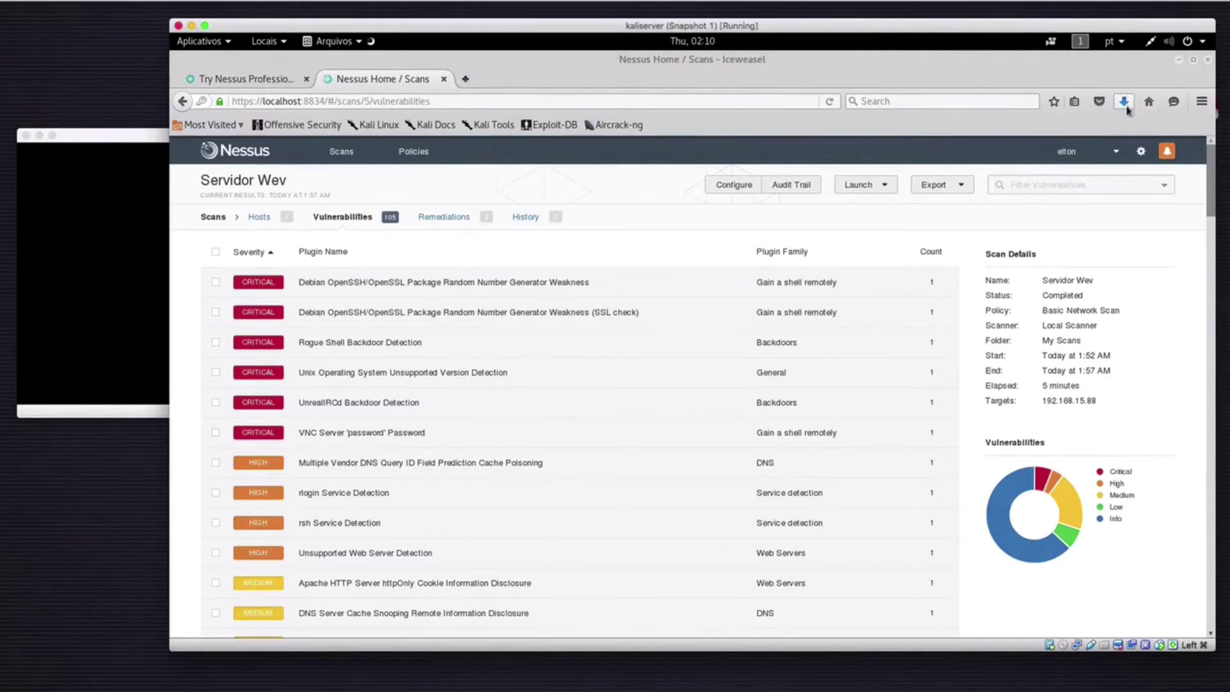
pyautogui.click(1124, 102)
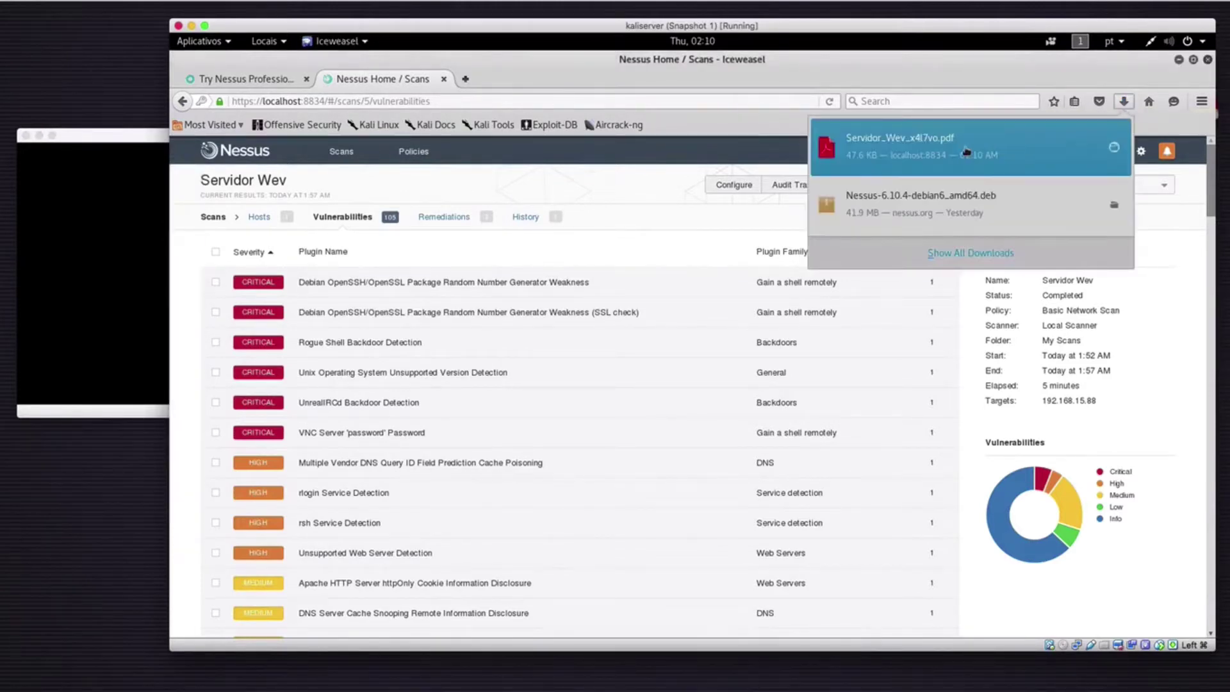
pyautogui.click(966, 151)
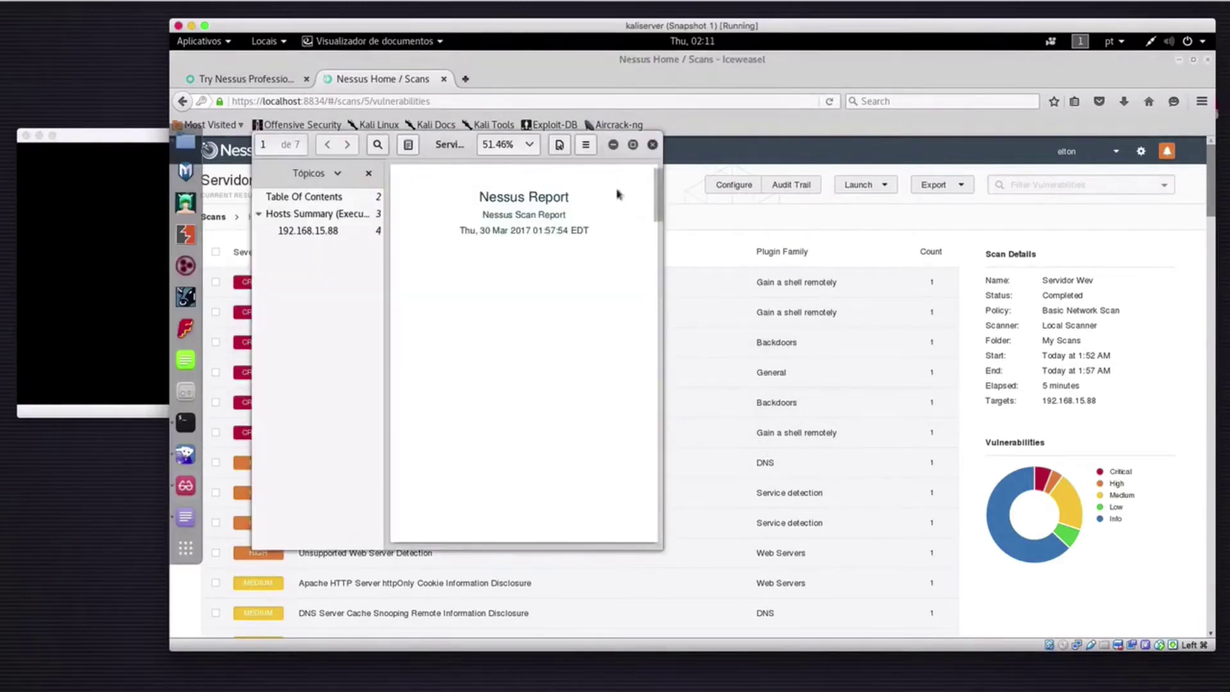
# - Maximize the report and scroll down to the 192.168.15.88 host summary and vulnerabilities
pyautogui.click(634, 146)
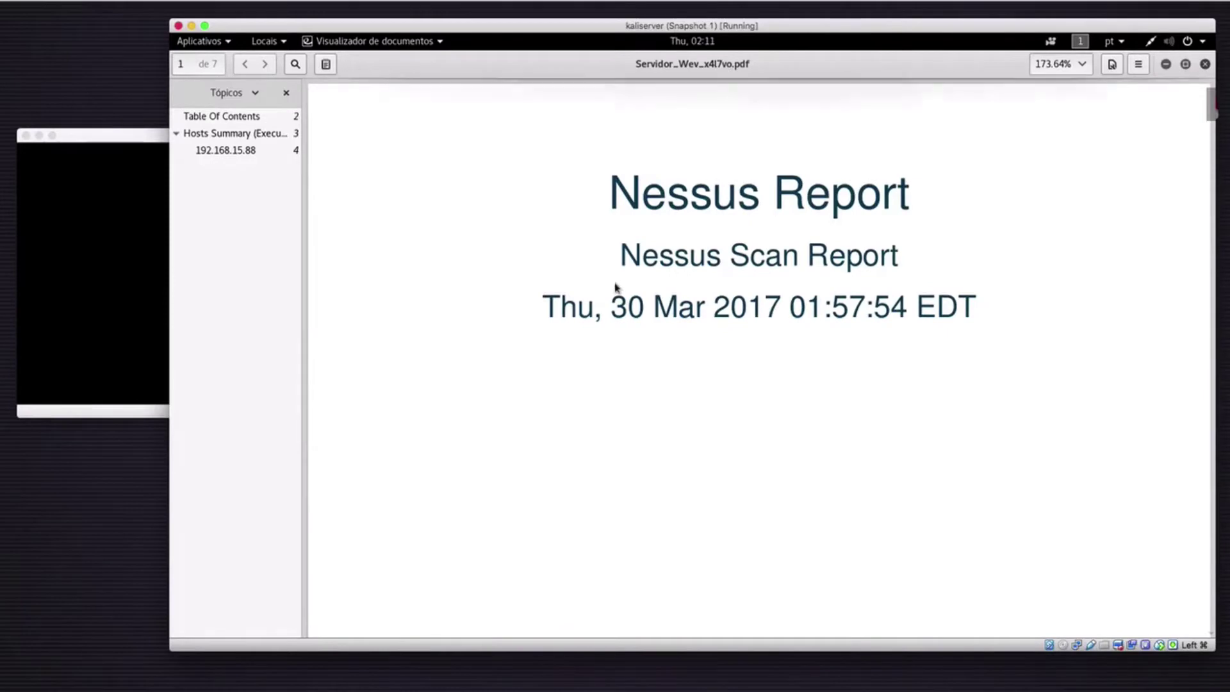
pyautogui.scroll(-10, 614, 281)
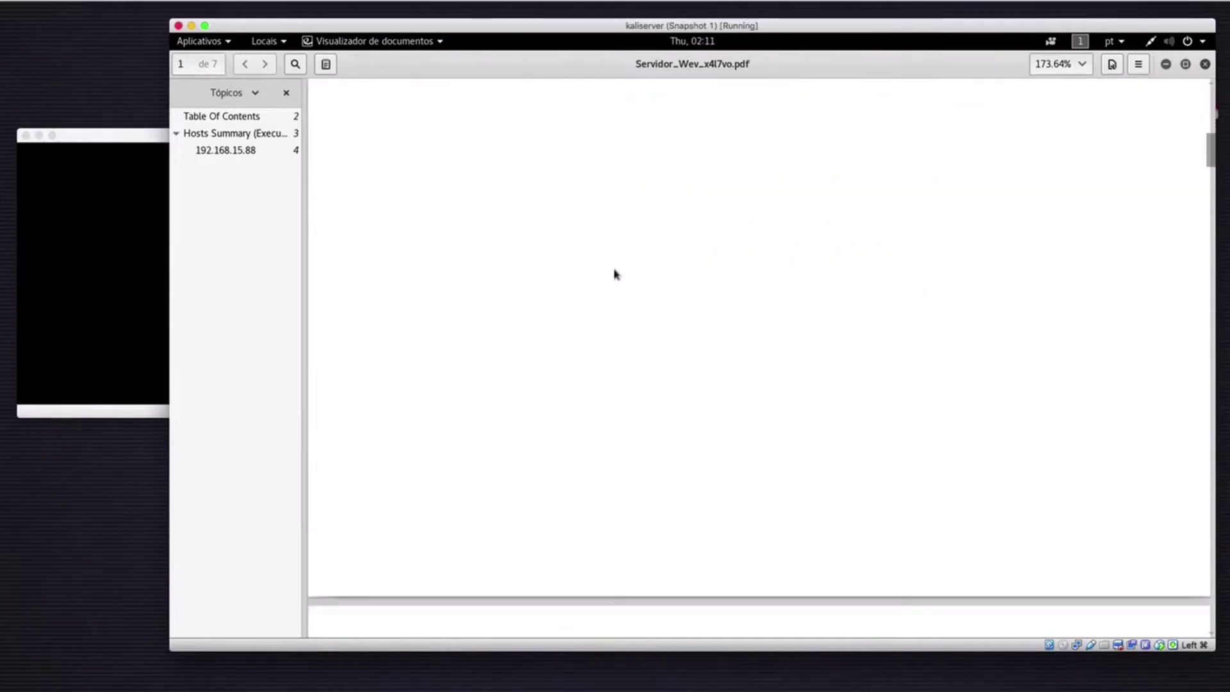
pyautogui.scroll(-15, 613, 274)
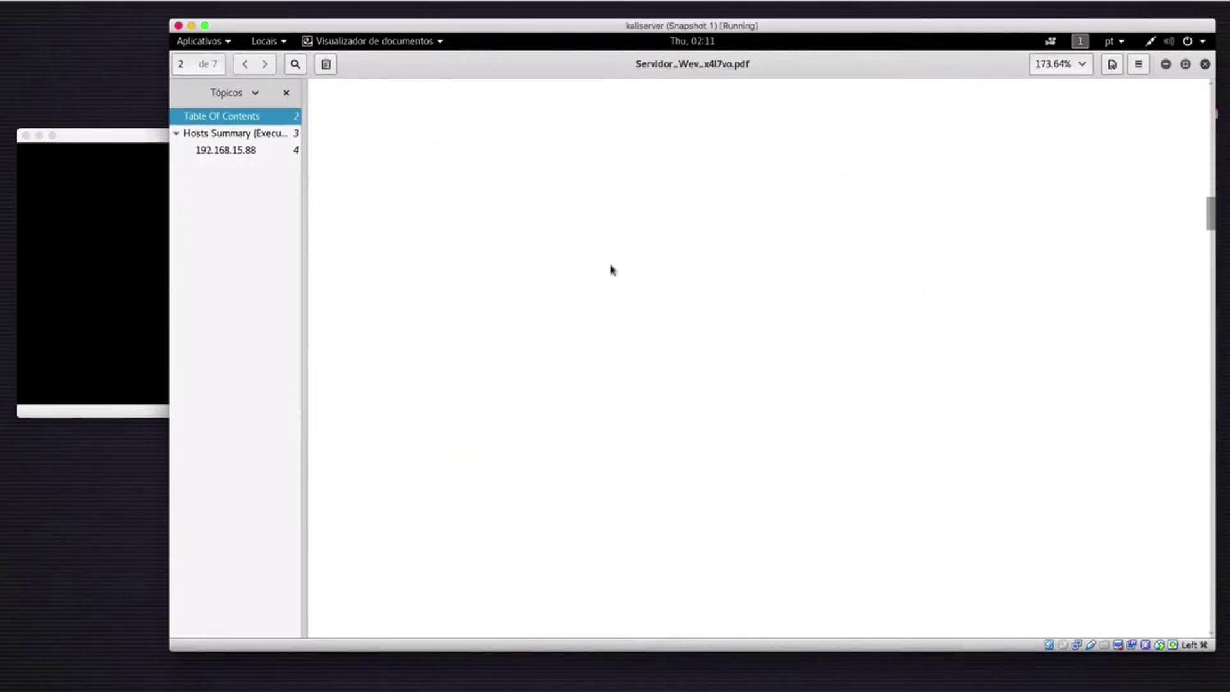
pyautogui.scroll(-15, 612, 269)
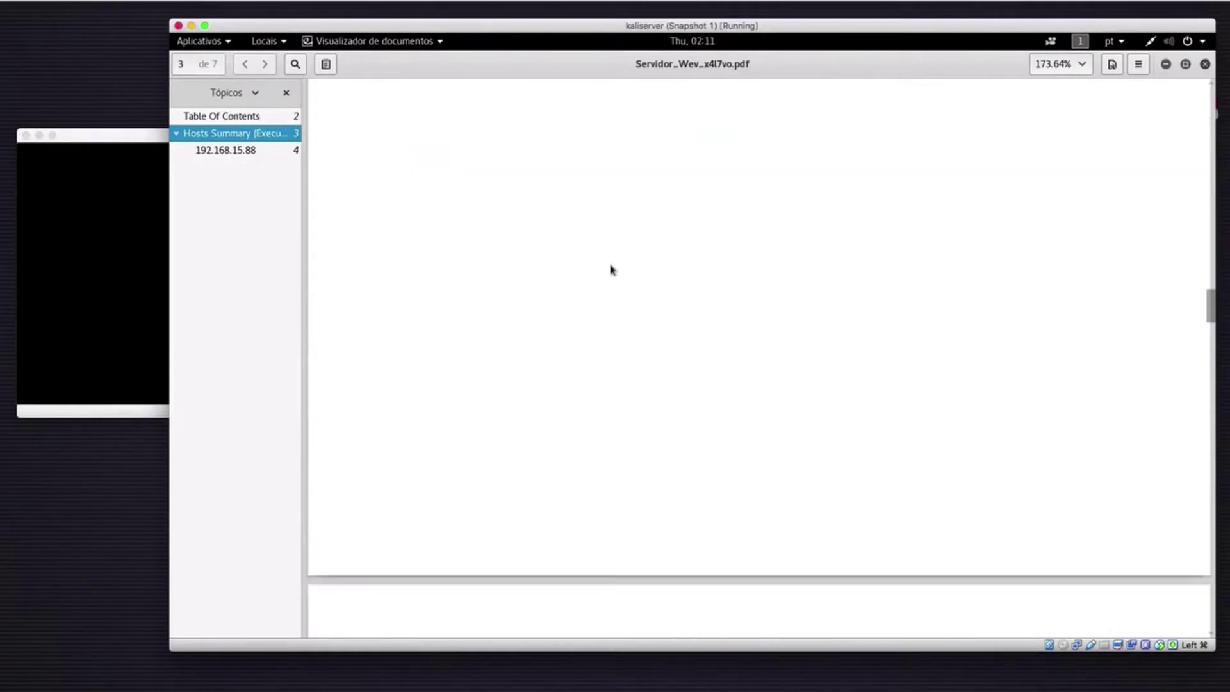
pyautogui.scroll(-15, 610, 269)
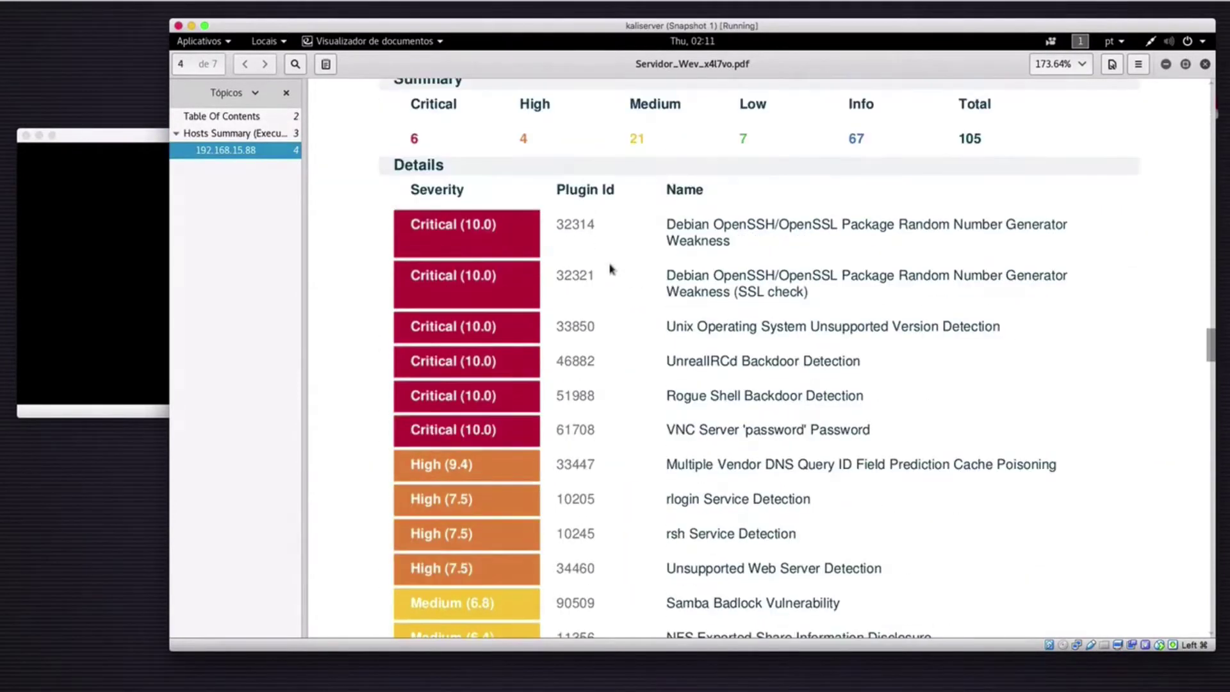
pyautogui.scroll(2, 608, 272)
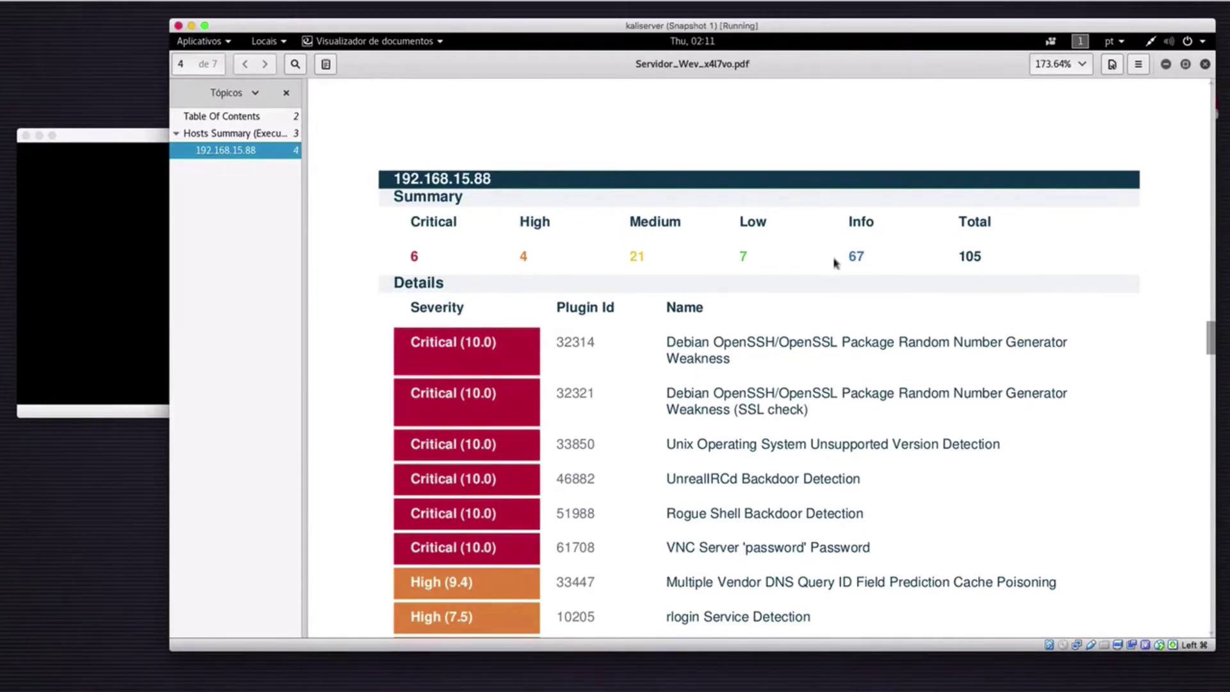
# - Scroll back up to the Nessus Report cover page and close the PDF
pyautogui.scroll(-10, 679, 323)
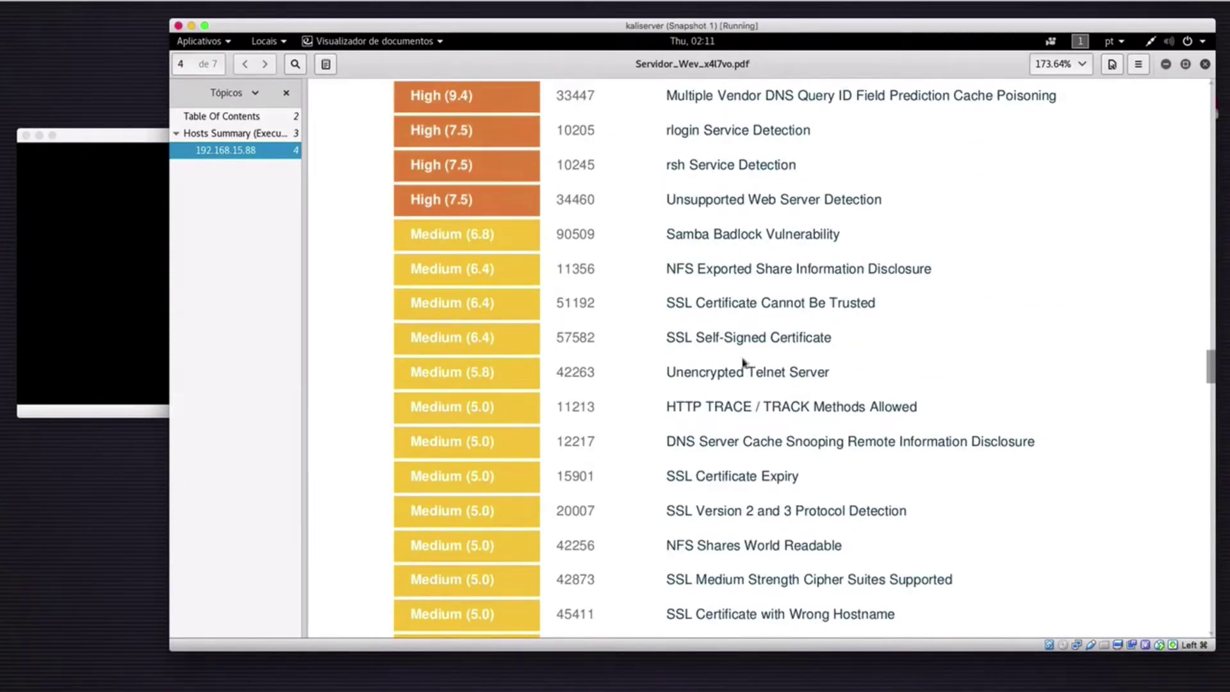
pyautogui.scroll(6, 743, 362)
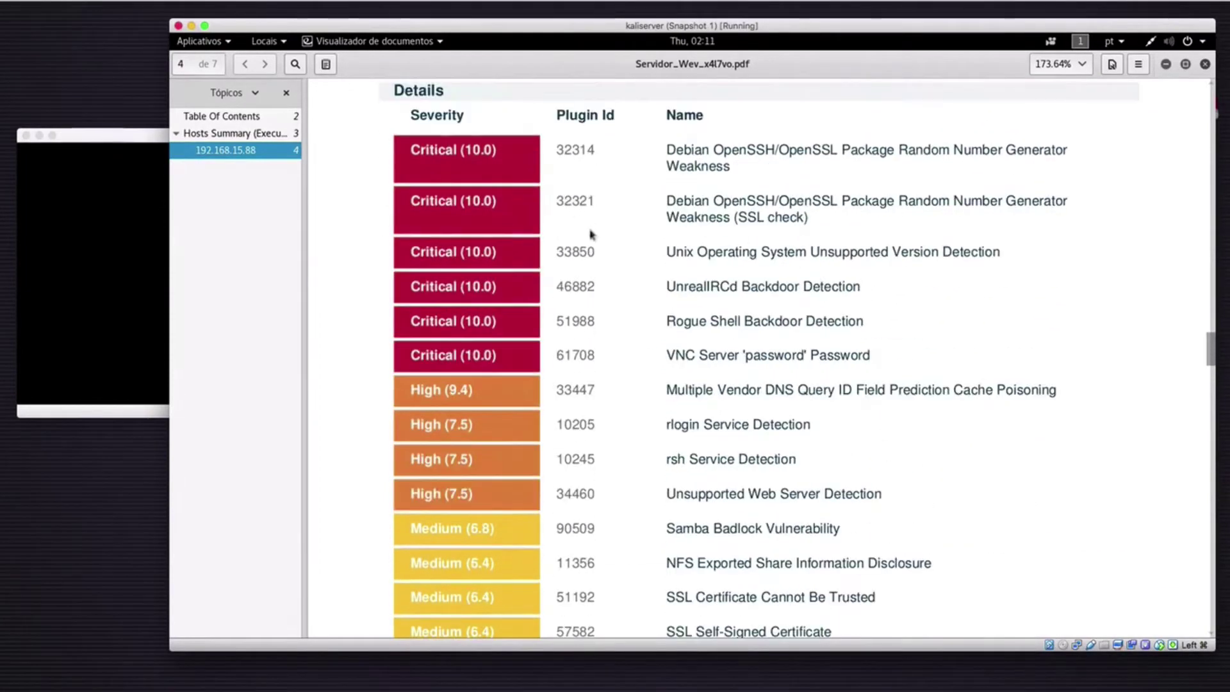
pyautogui.scroll(3, 641, 256)
pyautogui.scroll(-6, 673, 281)
pyautogui.scroll(12, 666, 276)
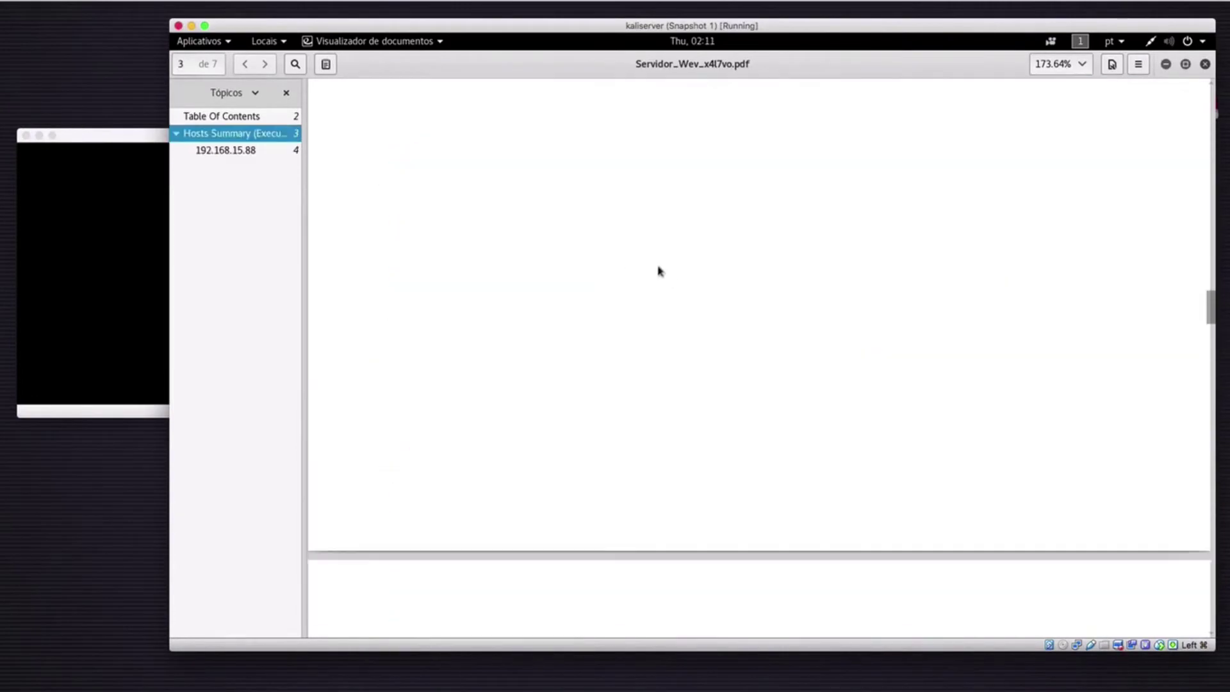
pyautogui.scroll(20, 660, 272)
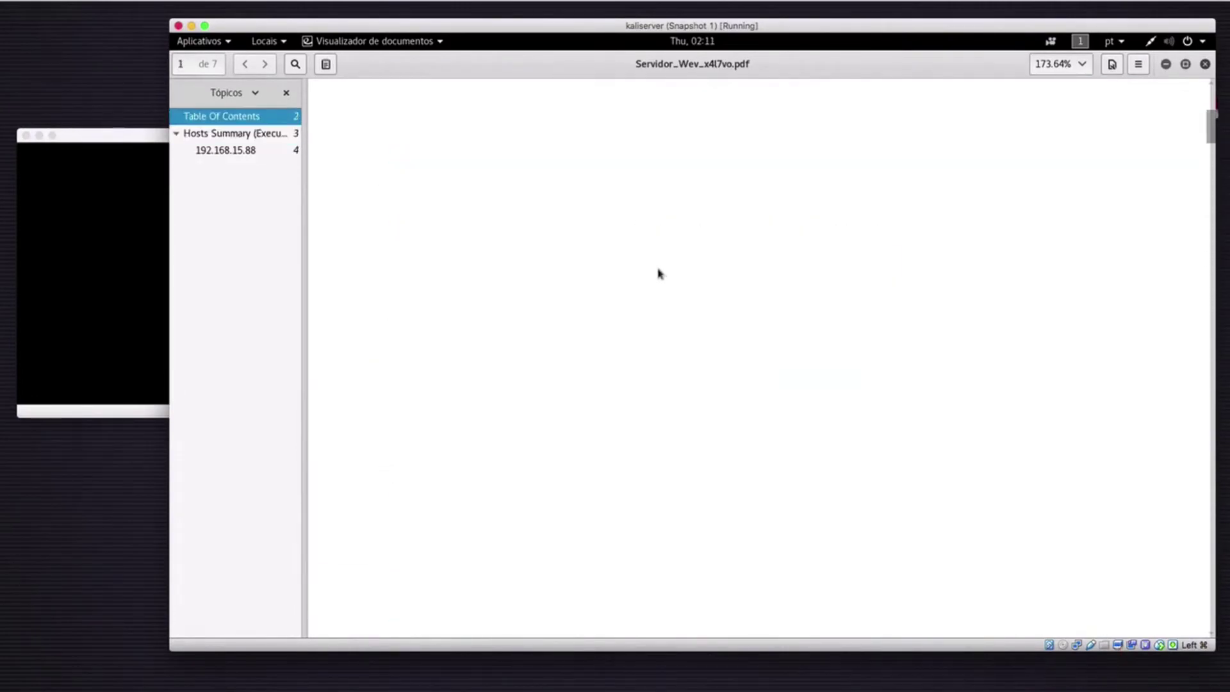
pyautogui.scroll(5, 660, 273)
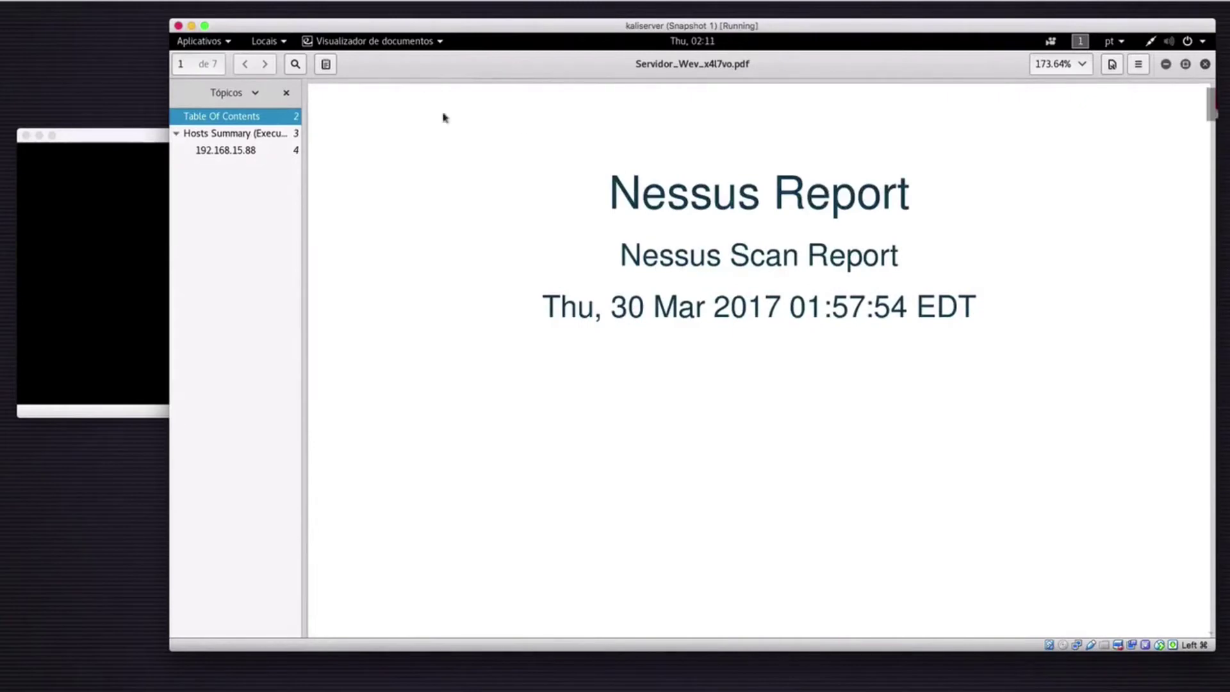
pyautogui.click(1204, 65)
# - Scroll through the Servidor Wev vulnerability list, then return to the My Scans list
pyautogui.scroll(-2, 700, 320)
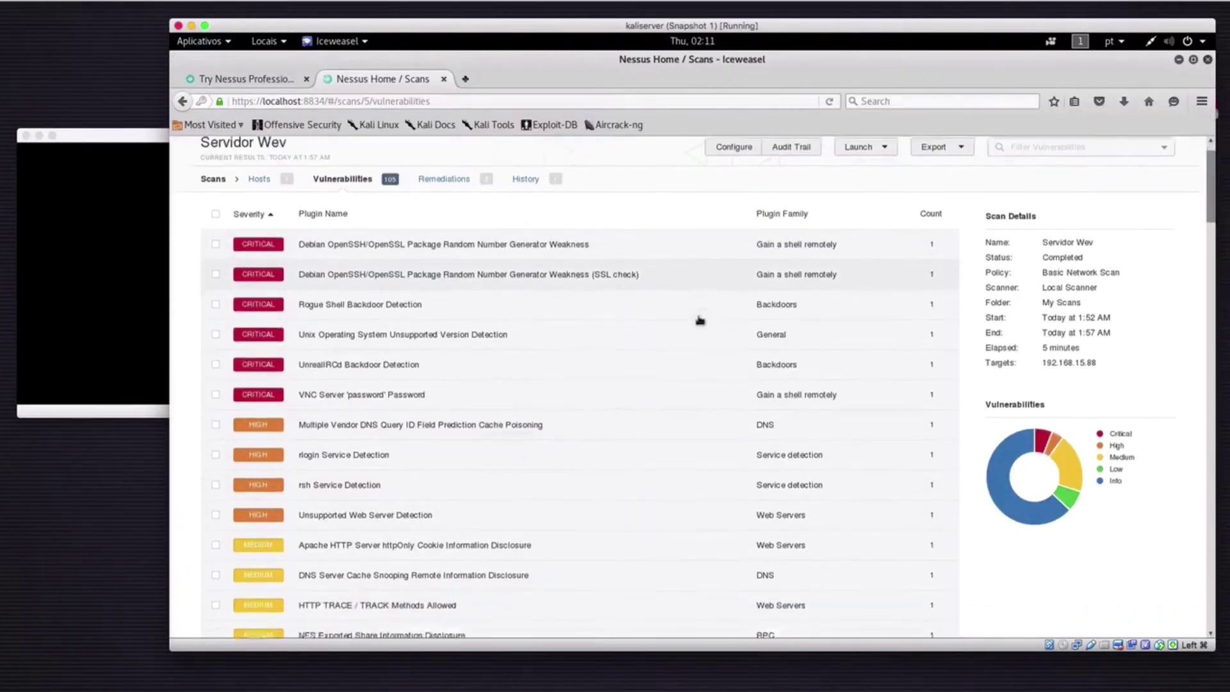
pyautogui.scroll(-1, 700, 320)
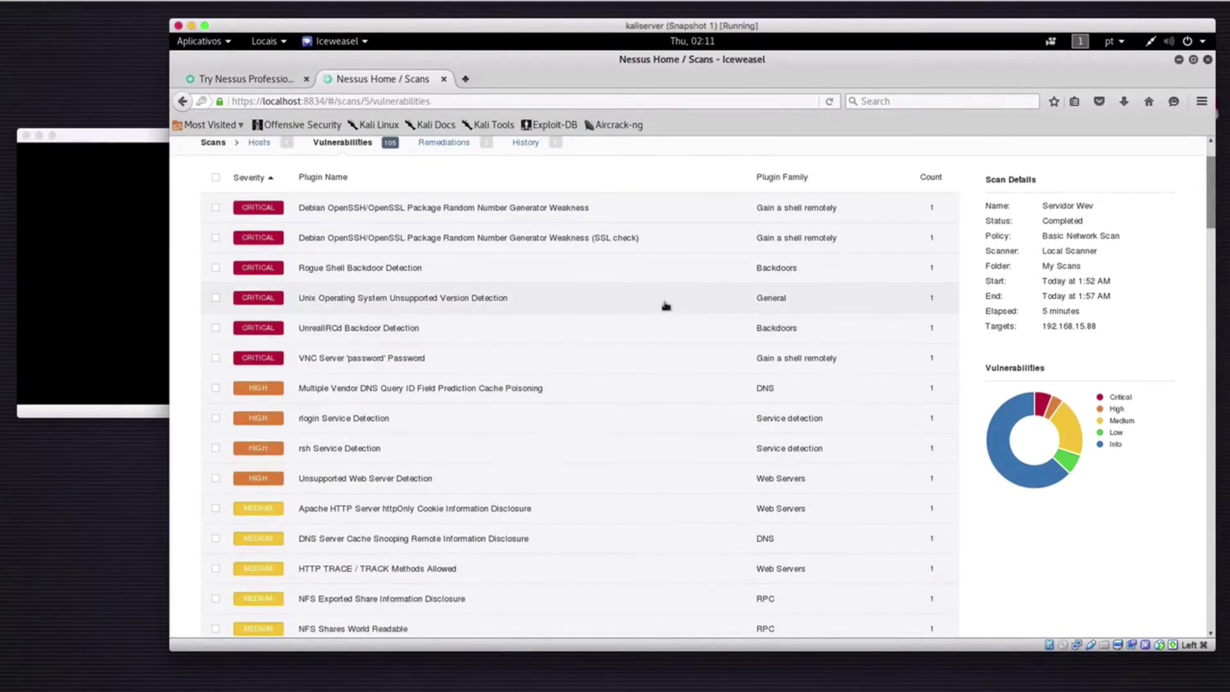
pyautogui.scroll(-1, 666, 305)
pyautogui.scroll(-4, 666, 305)
pyautogui.scroll(6, 664, 306)
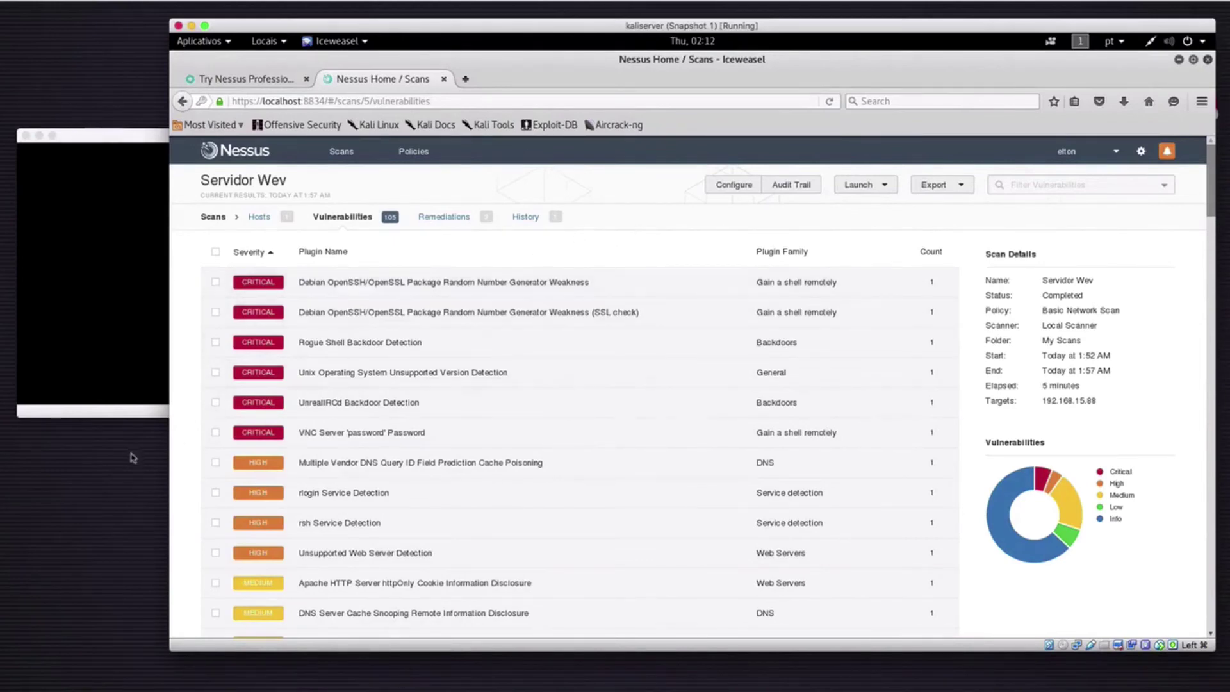
pyautogui.click(132, 453)
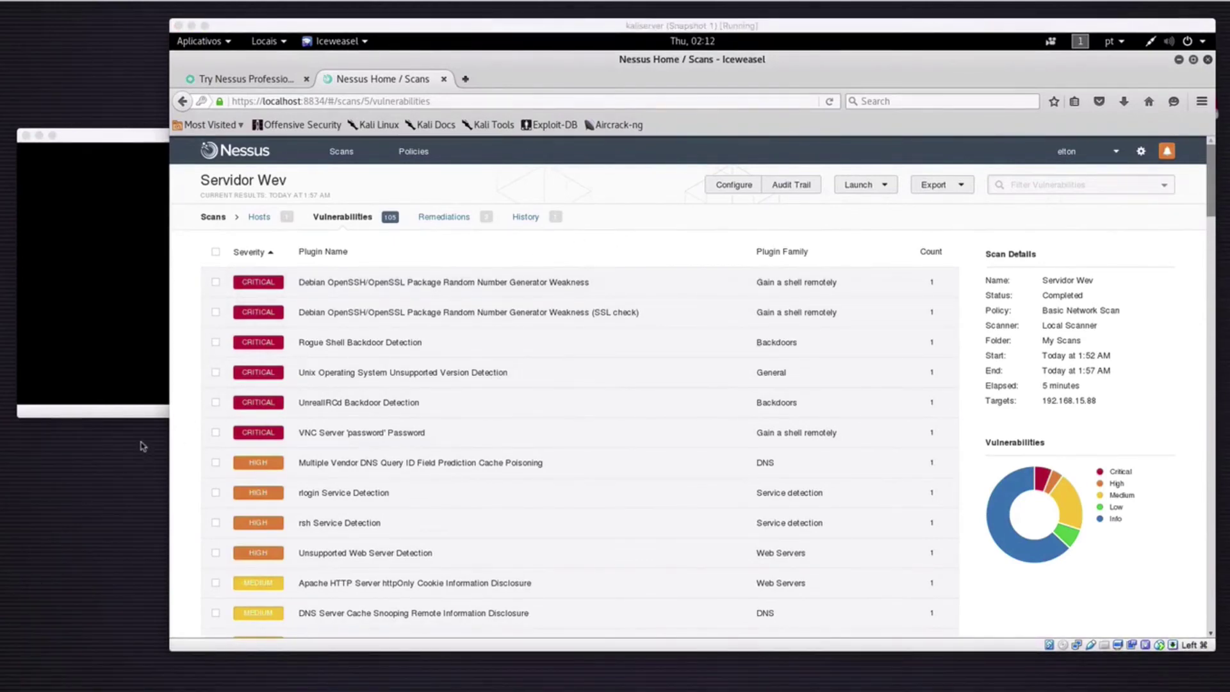
pyautogui.click(244, 160)
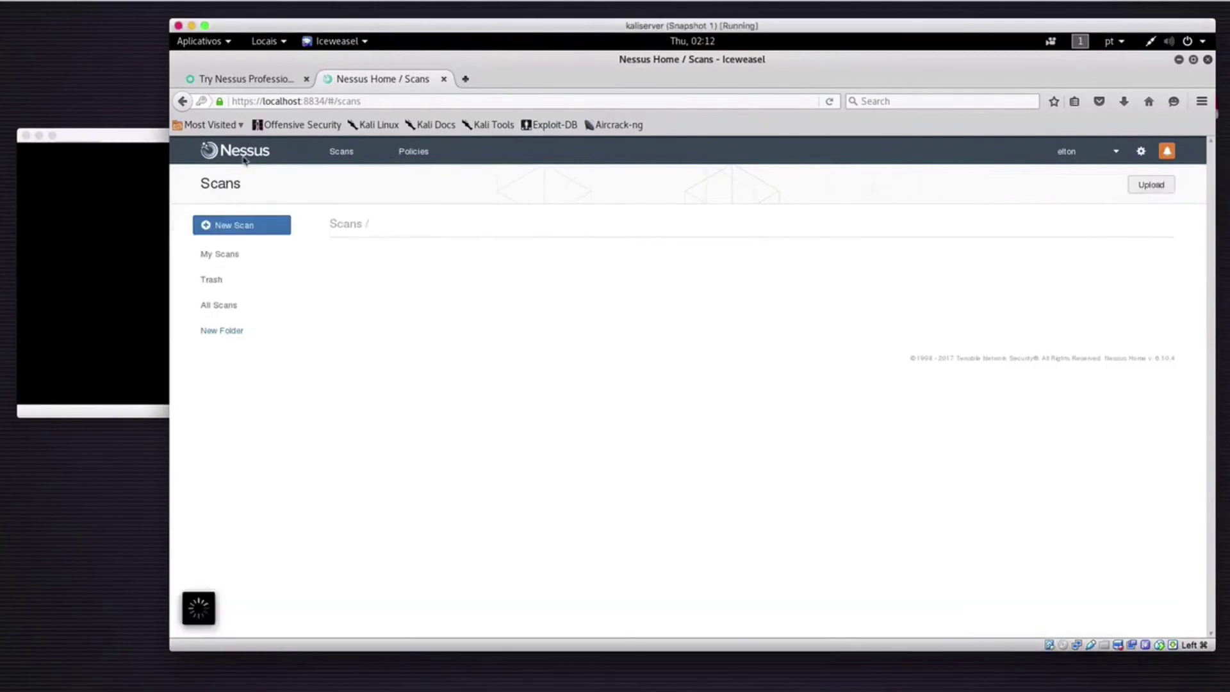